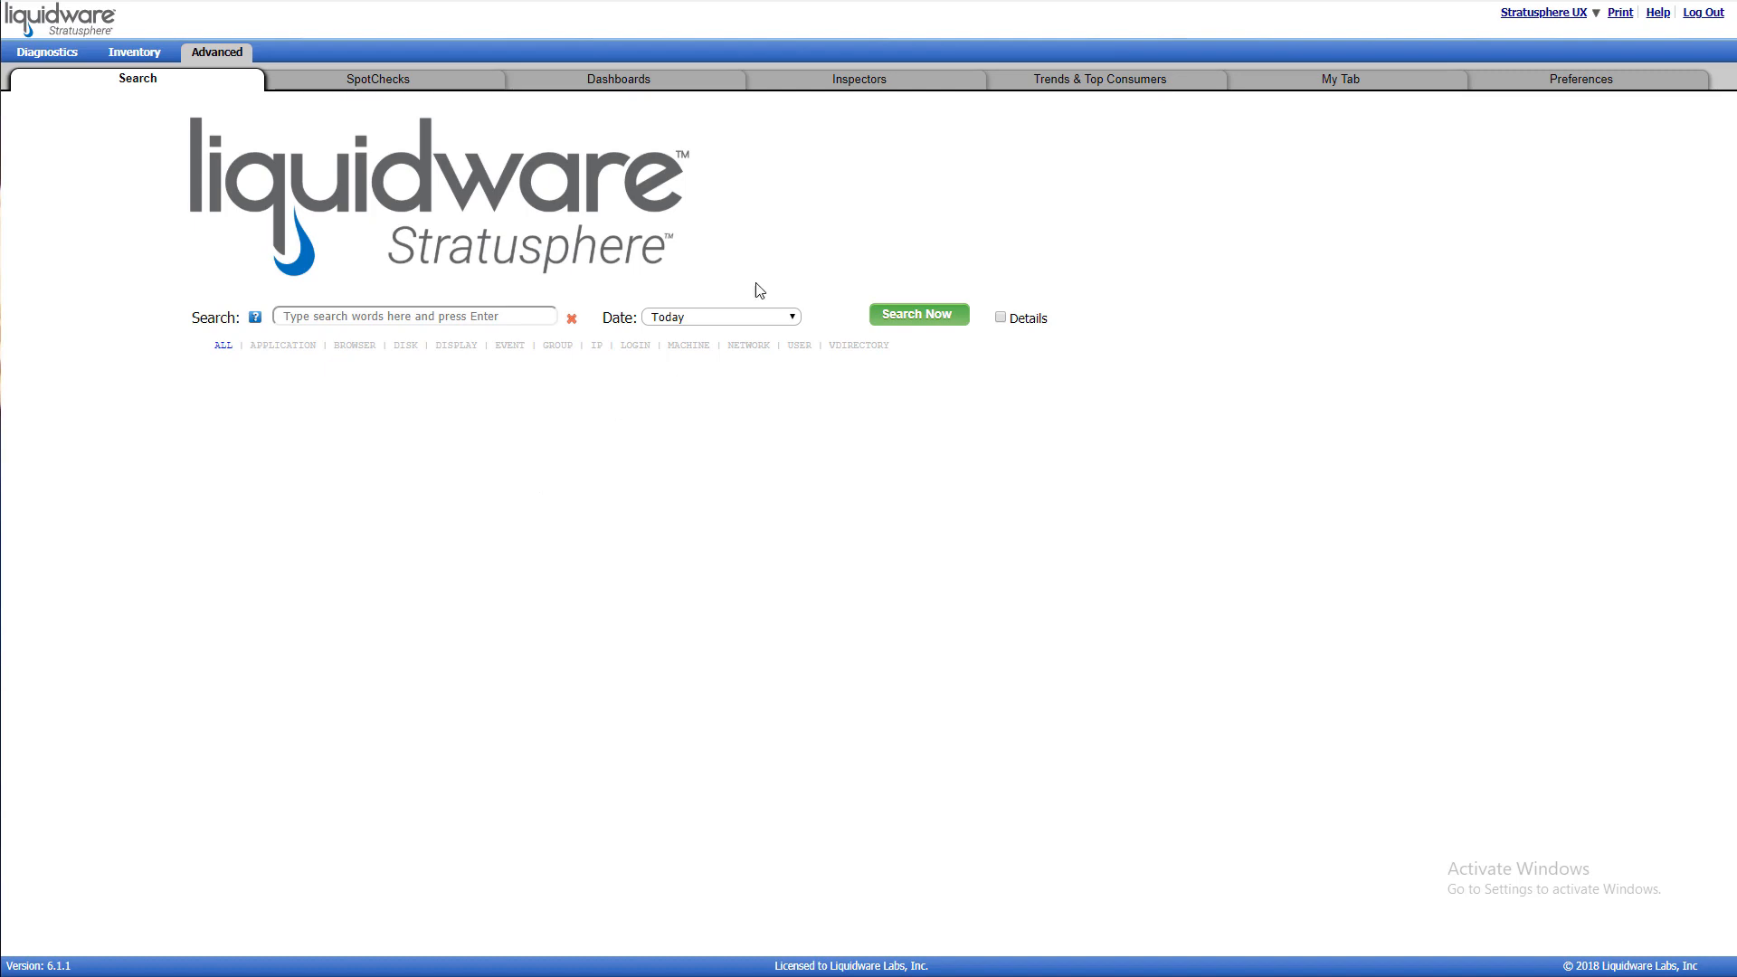
# Open the SpotChecks page's threshold configuration and enlarge its window to show the full SpotCheck titles.
pyautogui.click(863, 84)
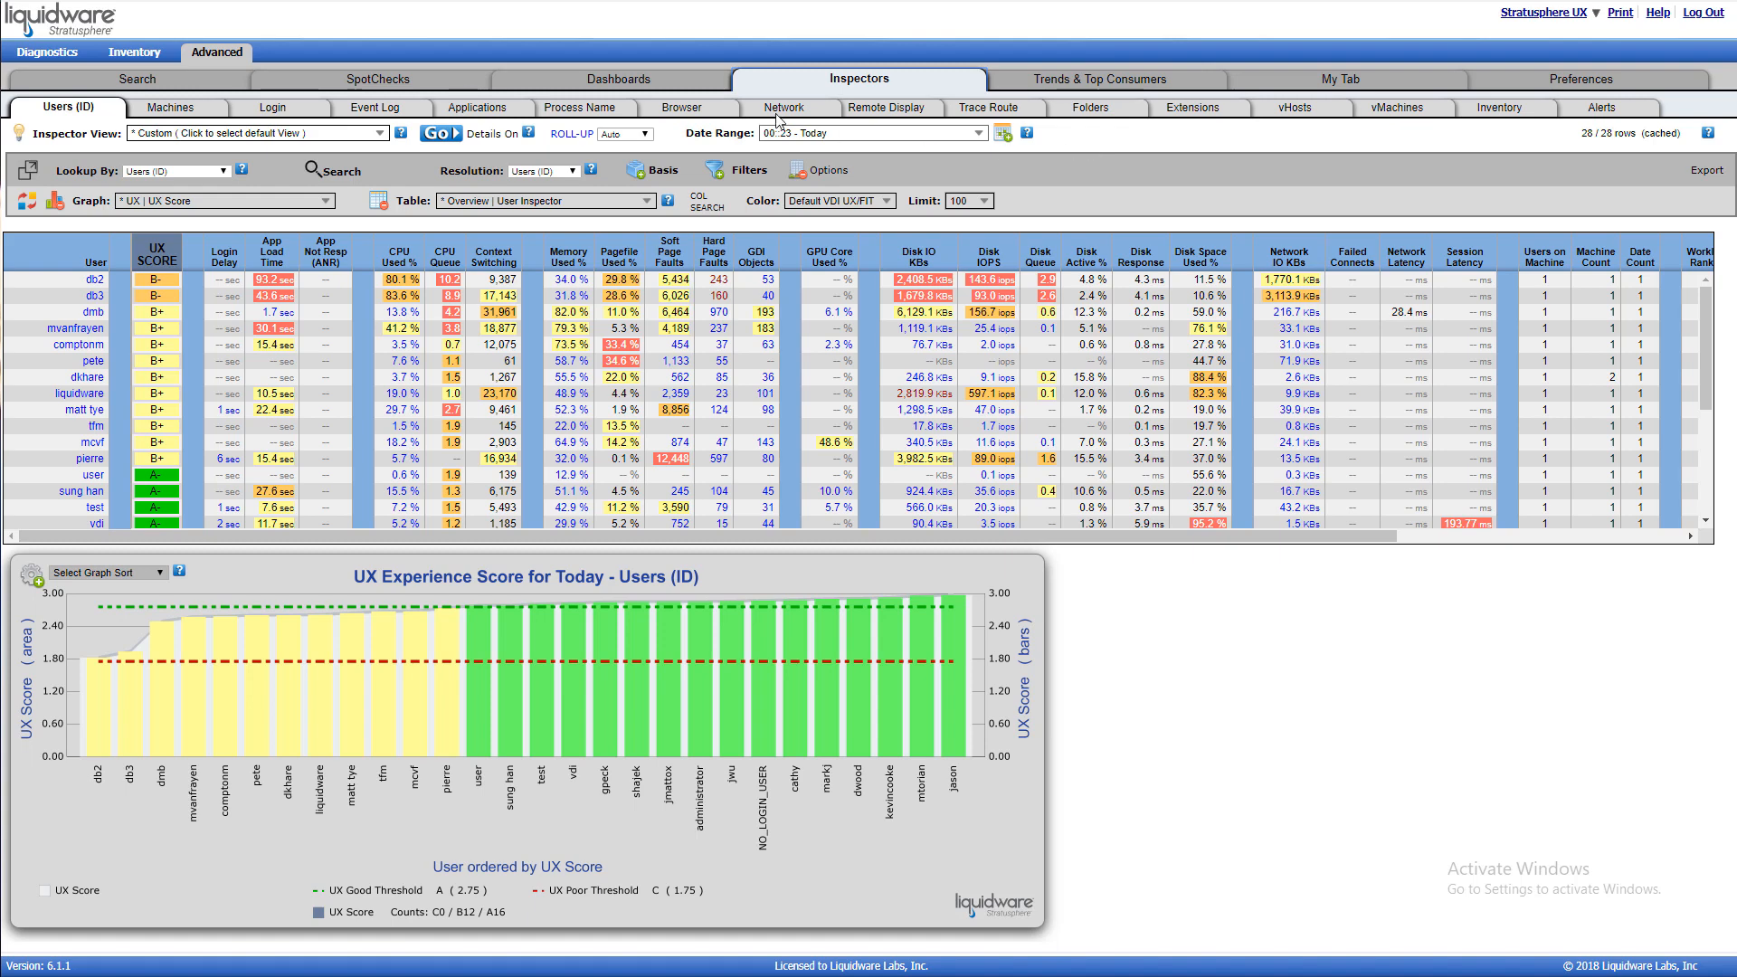
pyautogui.click(371, 79)
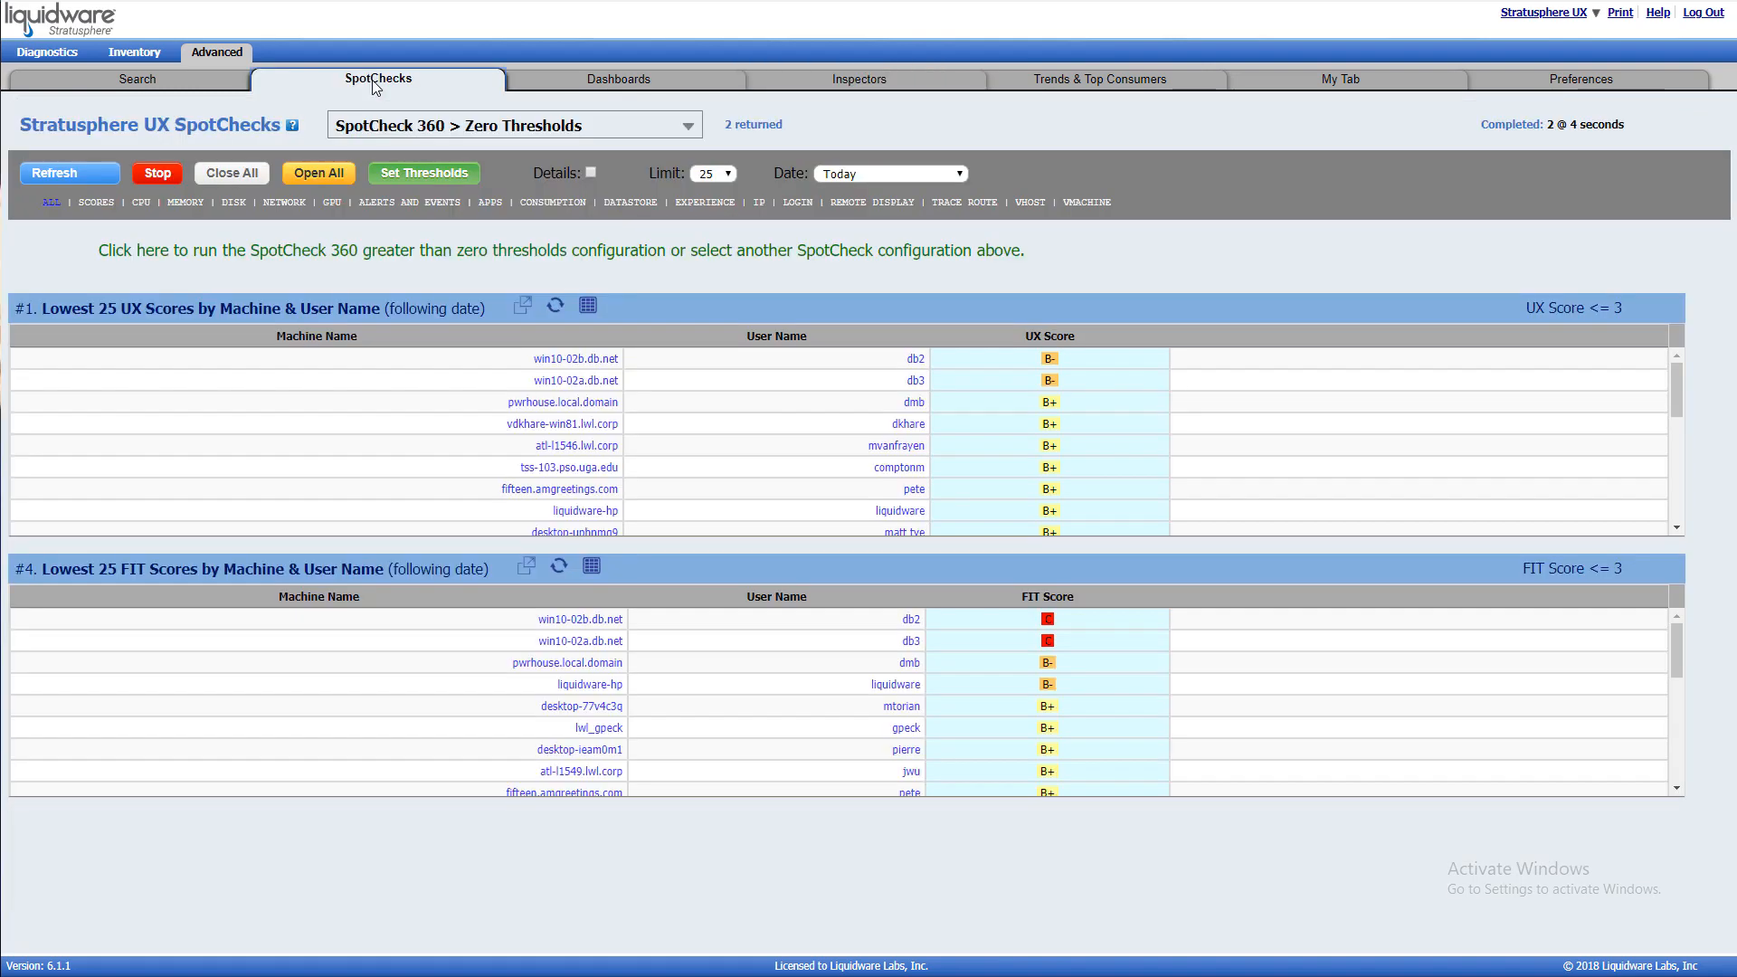
pyautogui.click(404, 178)
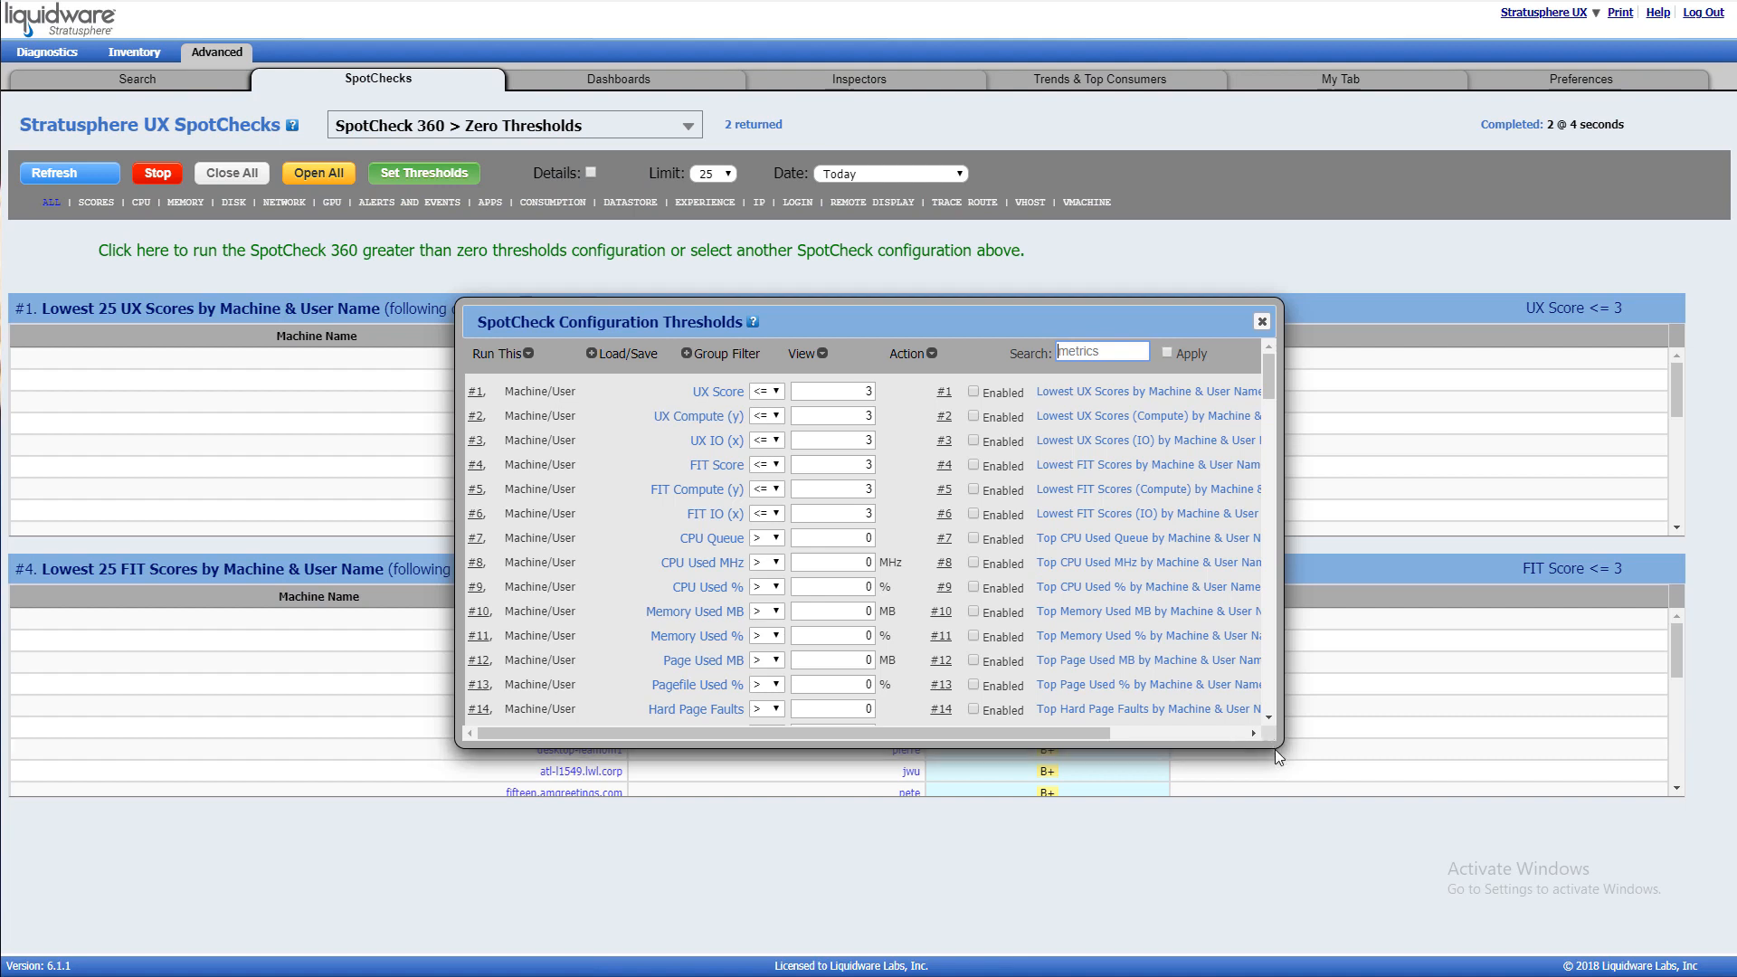
pyautogui.moveTo(1281, 747); pyautogui.dragTo(1372, 856)
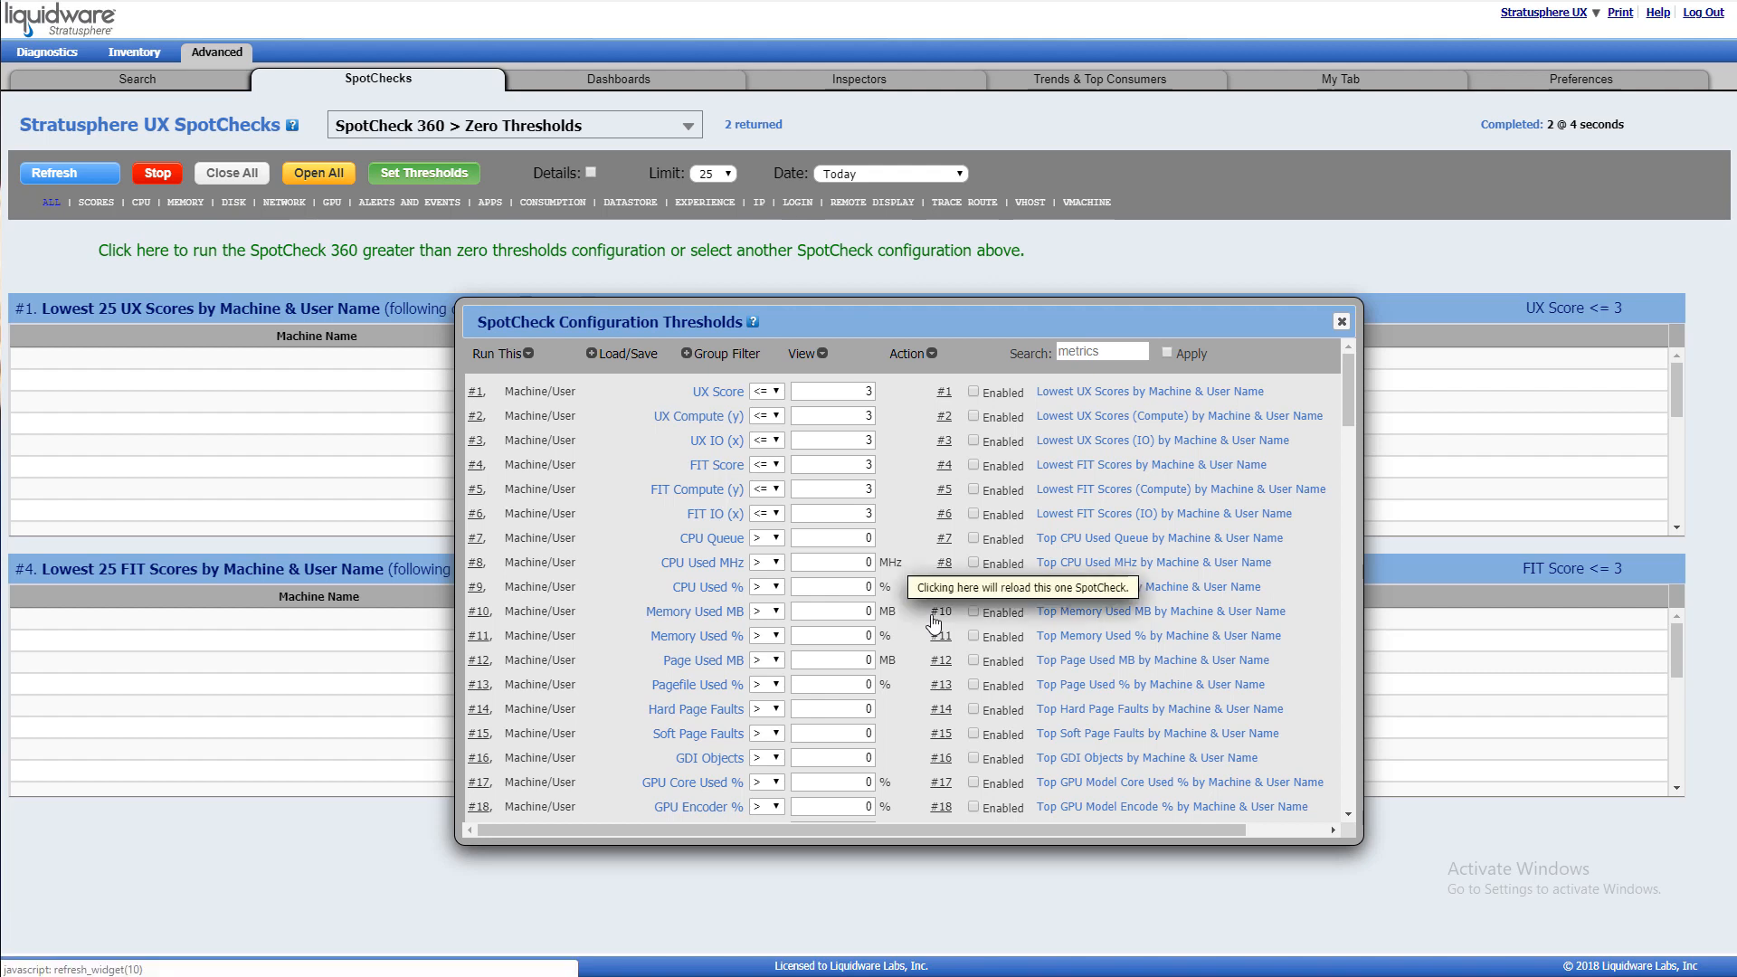
# Filter the SpotChecks by "percent" and enable #9 CPU Used, #11 Memory Used, #13 Pagefile Used, #28 and #29 Disk Label, and #60 Session Disconnect.
pyautogui.click(1080, 352)
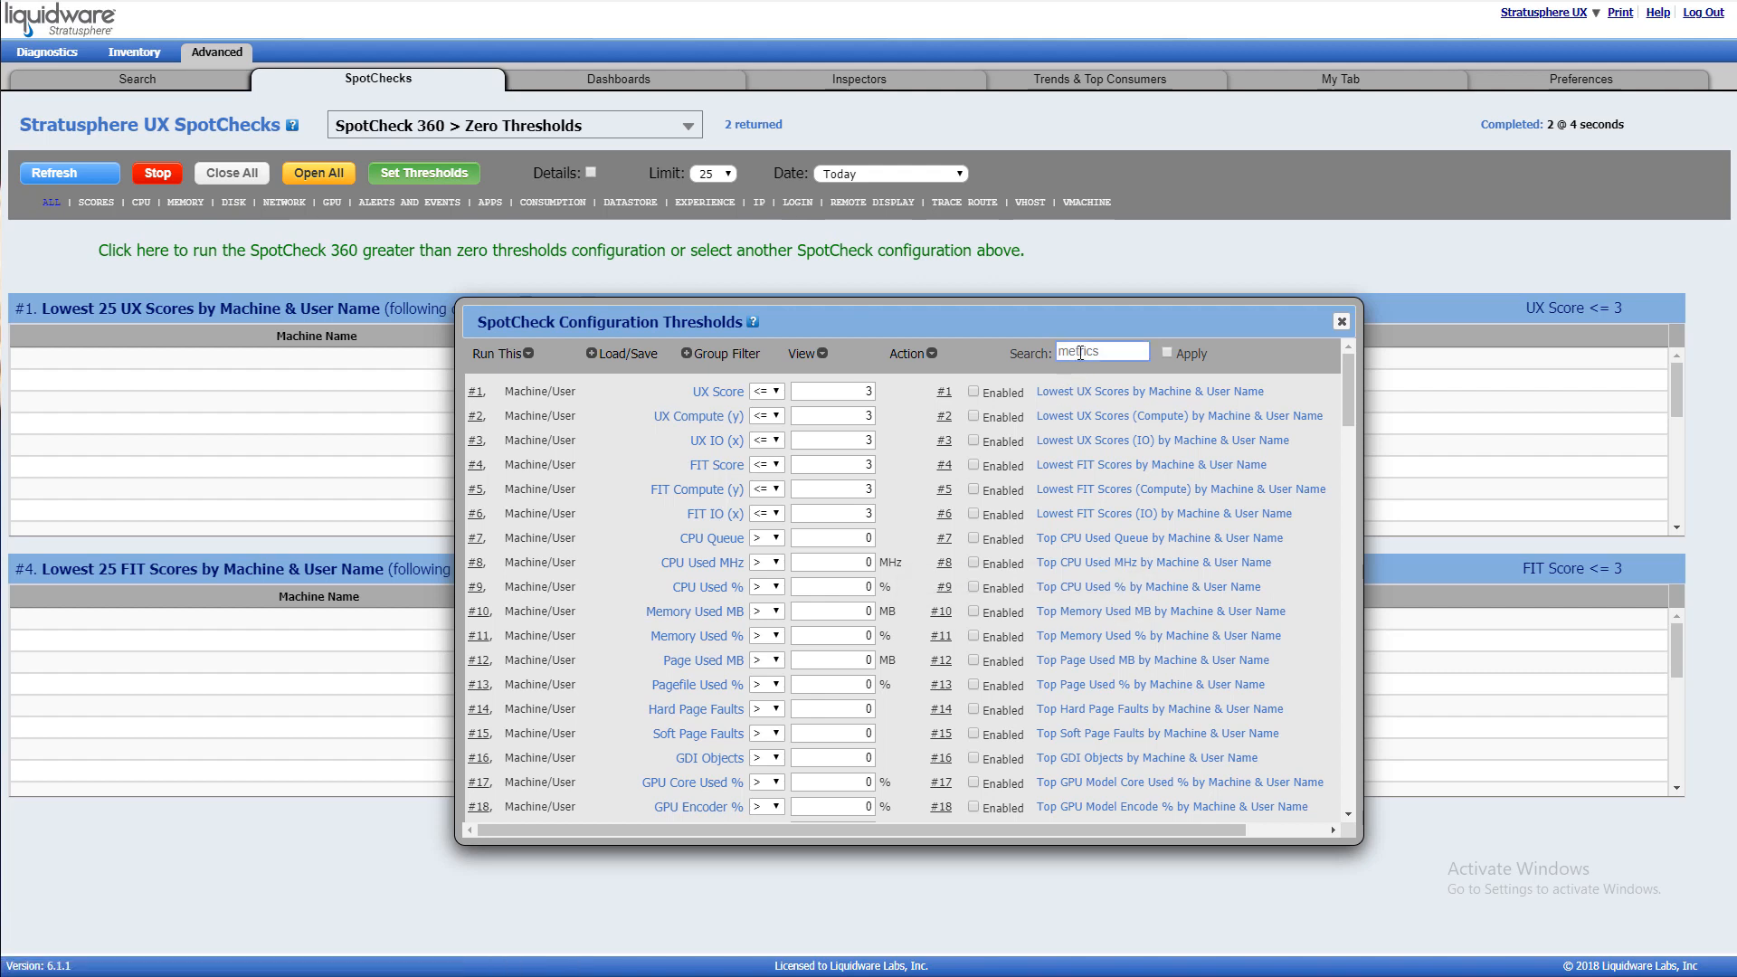
pyautogui.write('percent')
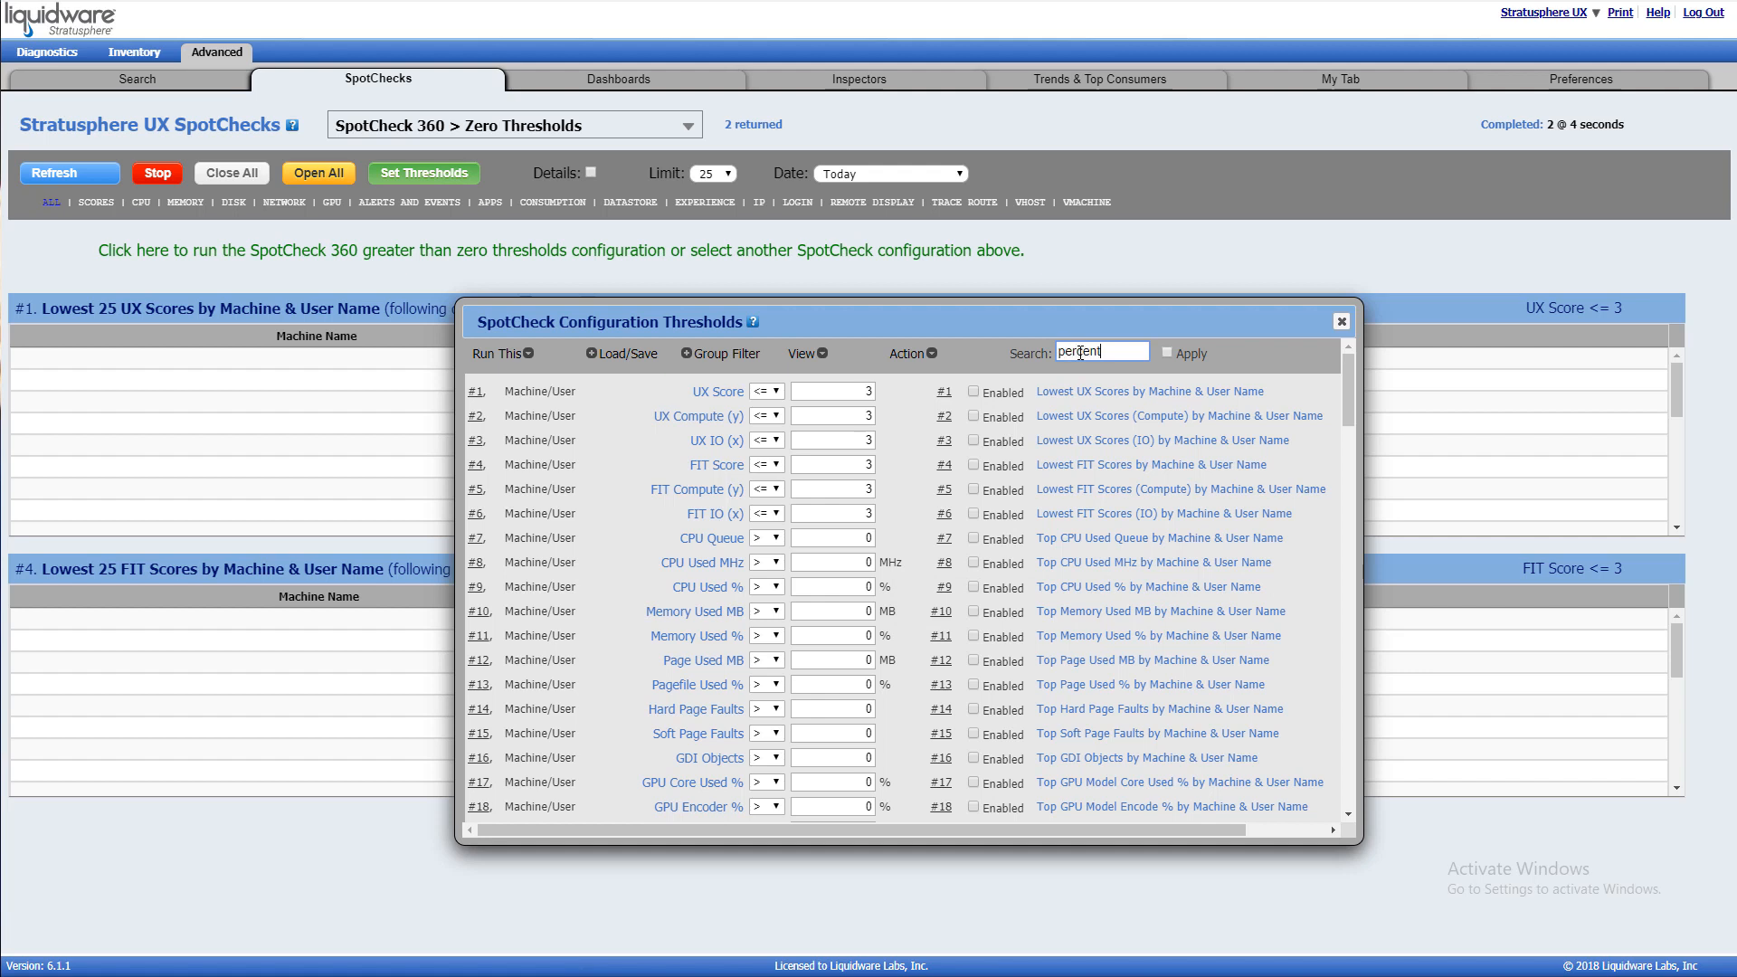
pyautogui.press('Return')
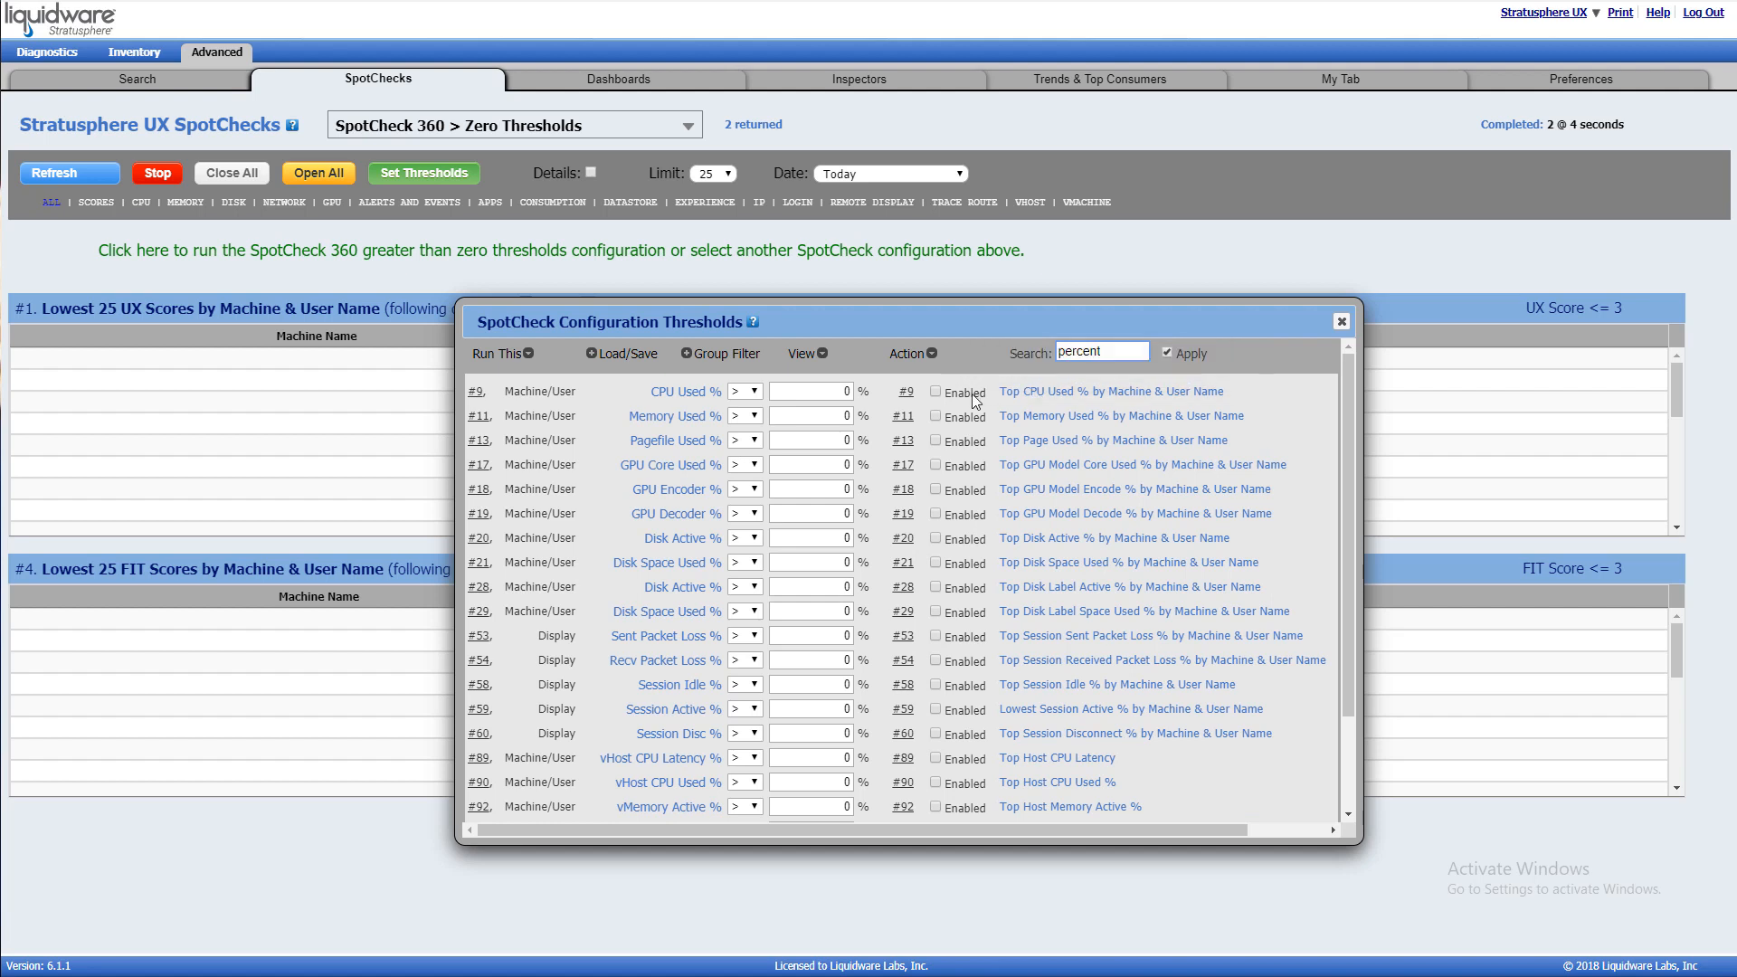
pyautogui.click(937, 394)
pyautogui.click(936, 415)
pyautogui.click(935, 442)
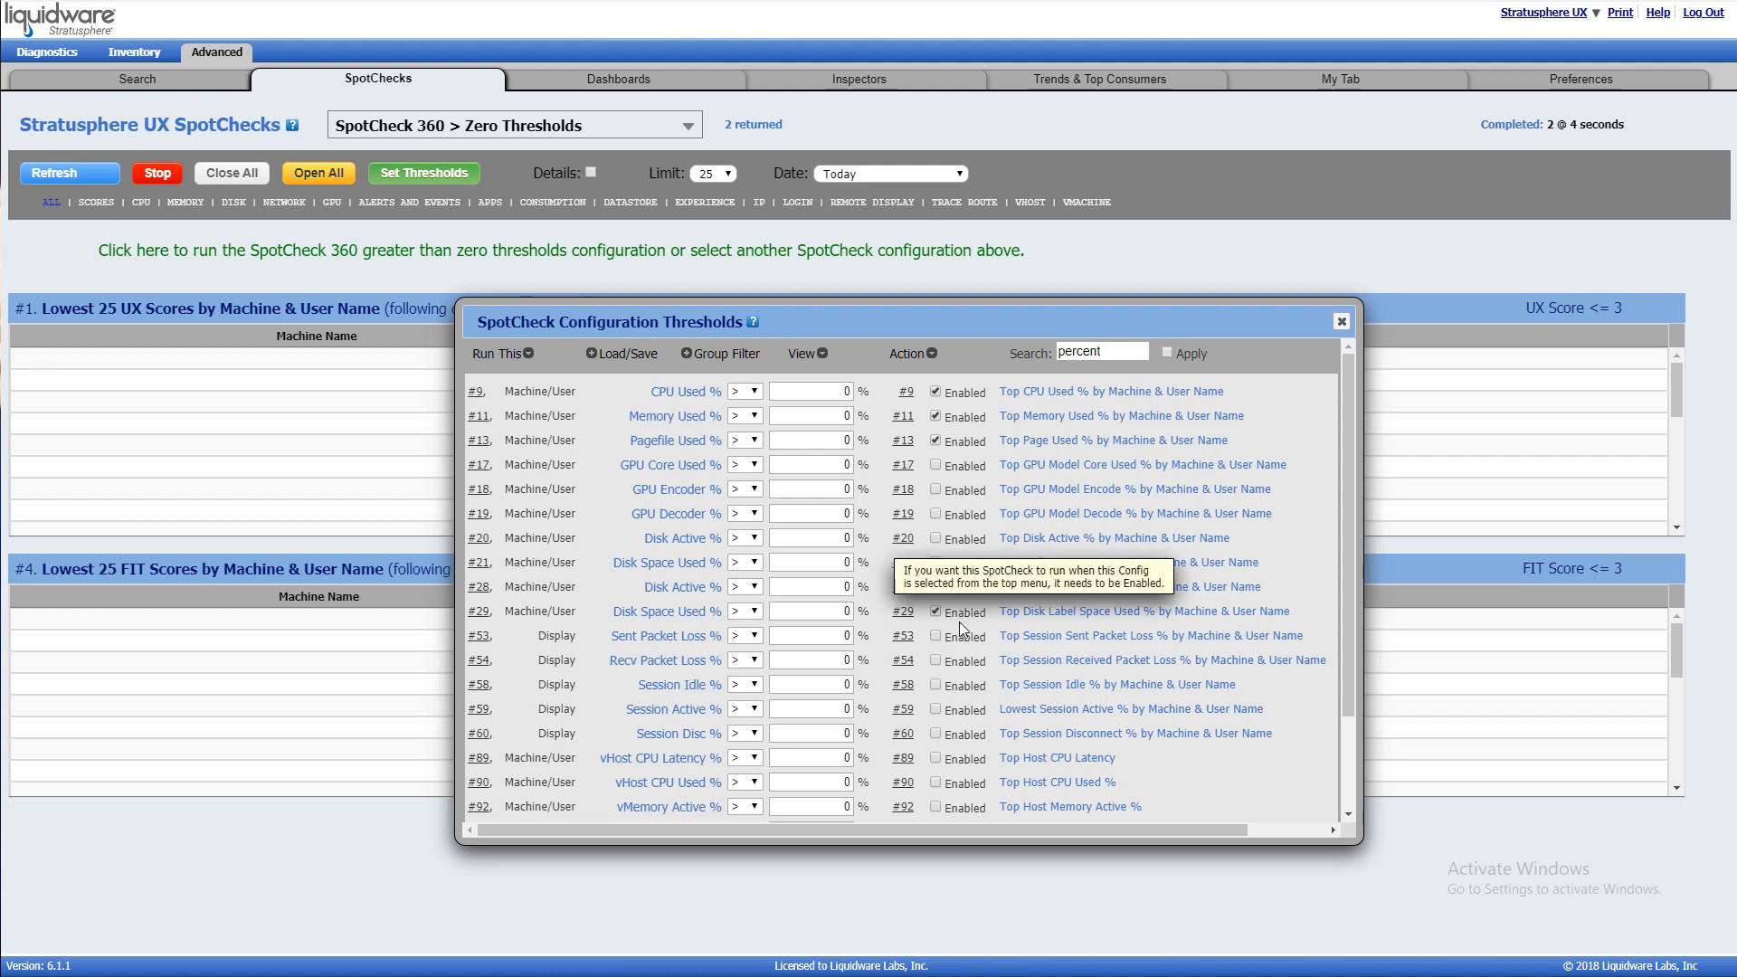
pyautogui.click(934, 735)
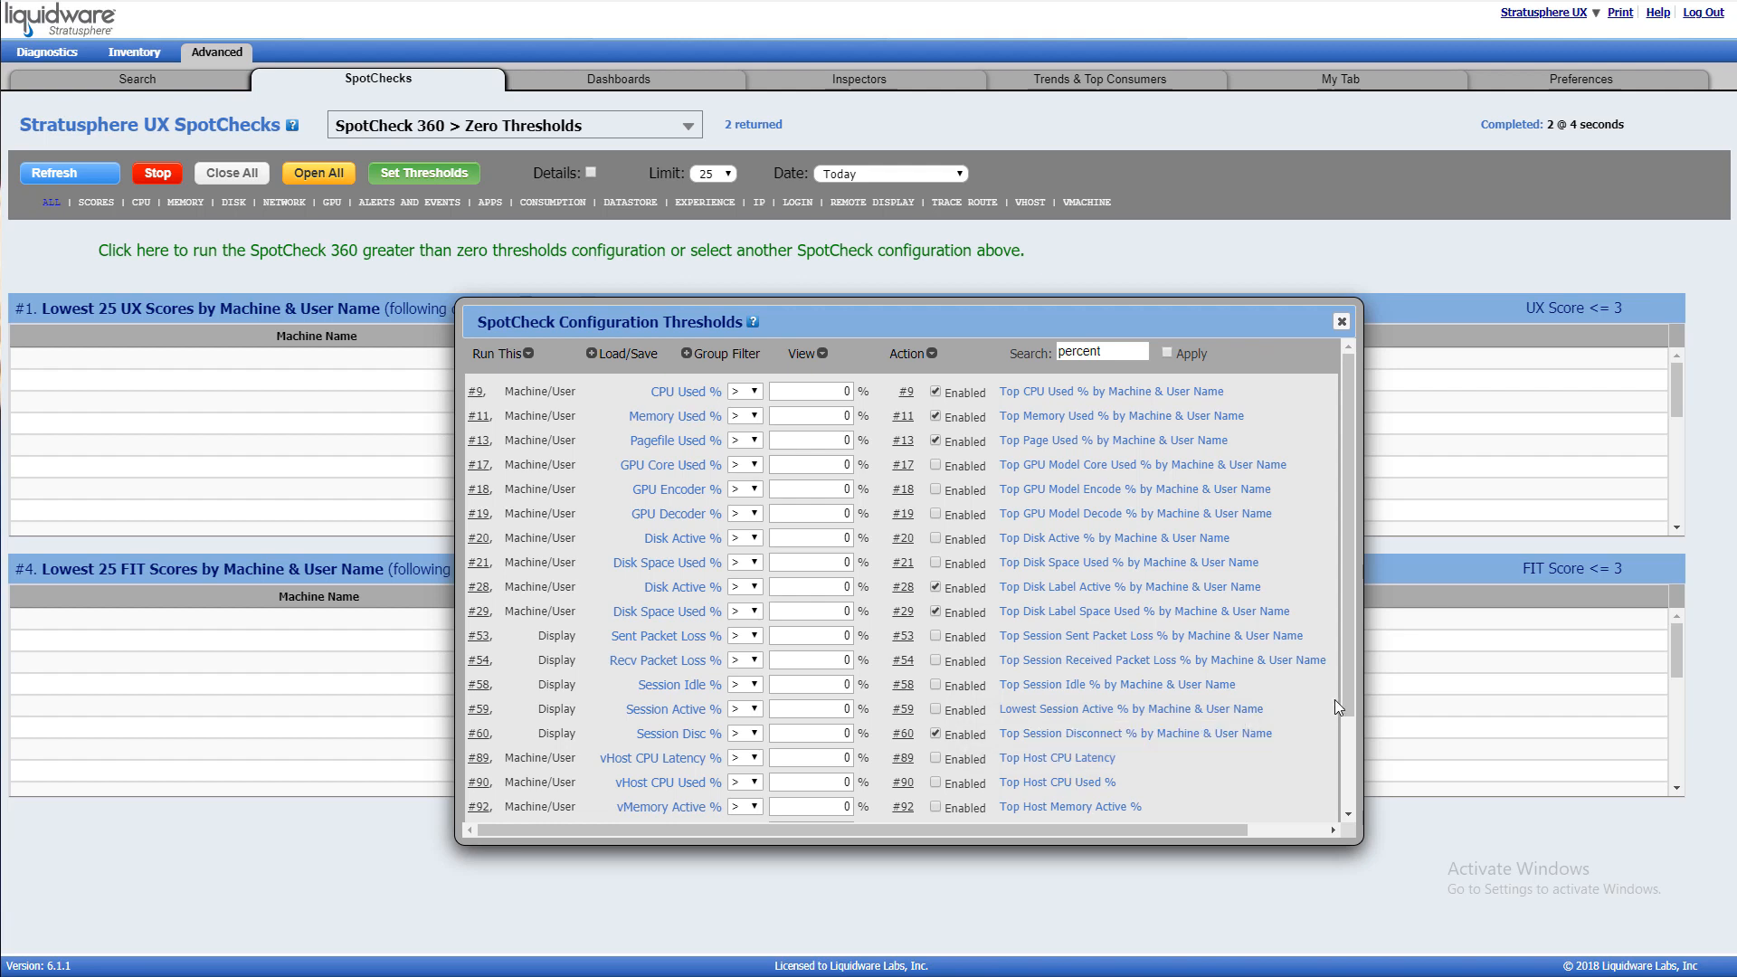
# Enable percentage SpotChecks #89 Host CPU Latency, #90 Host CPU Used, #92 Host Memory Active and #101 Datastore Average Disk Active.
pyautogui.moveTo(1349, 698); pyautogui.dragTo(1339, 807)
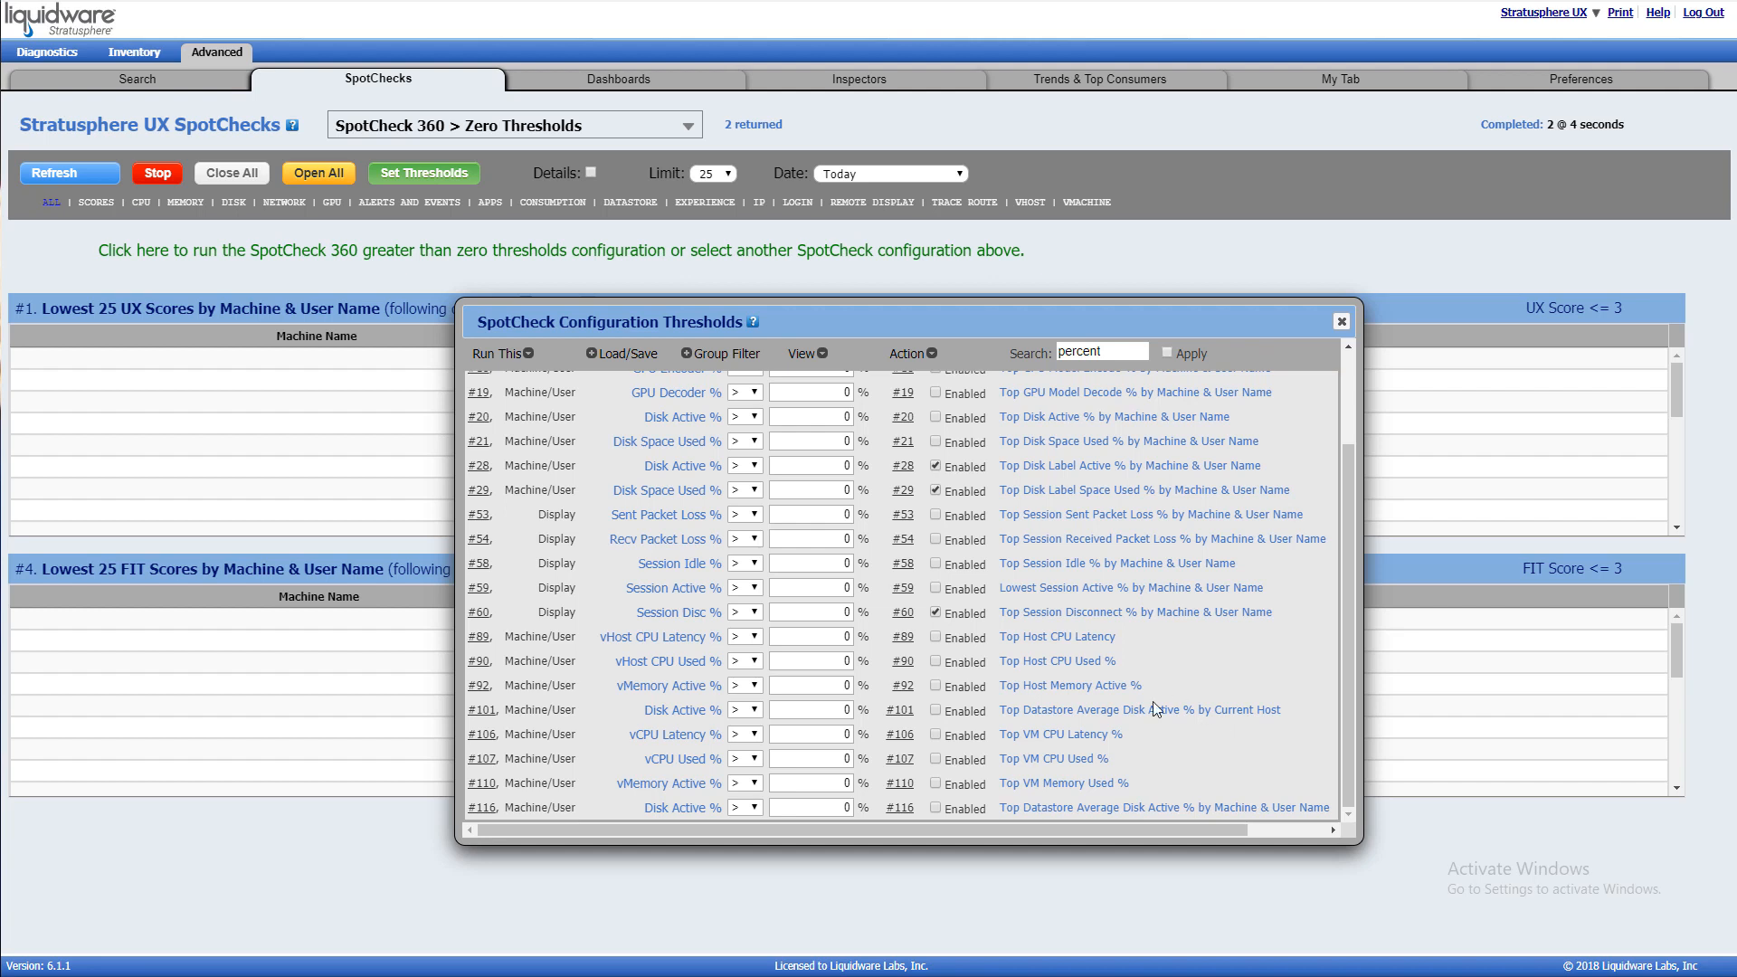
pyautogui.click(937, 663)
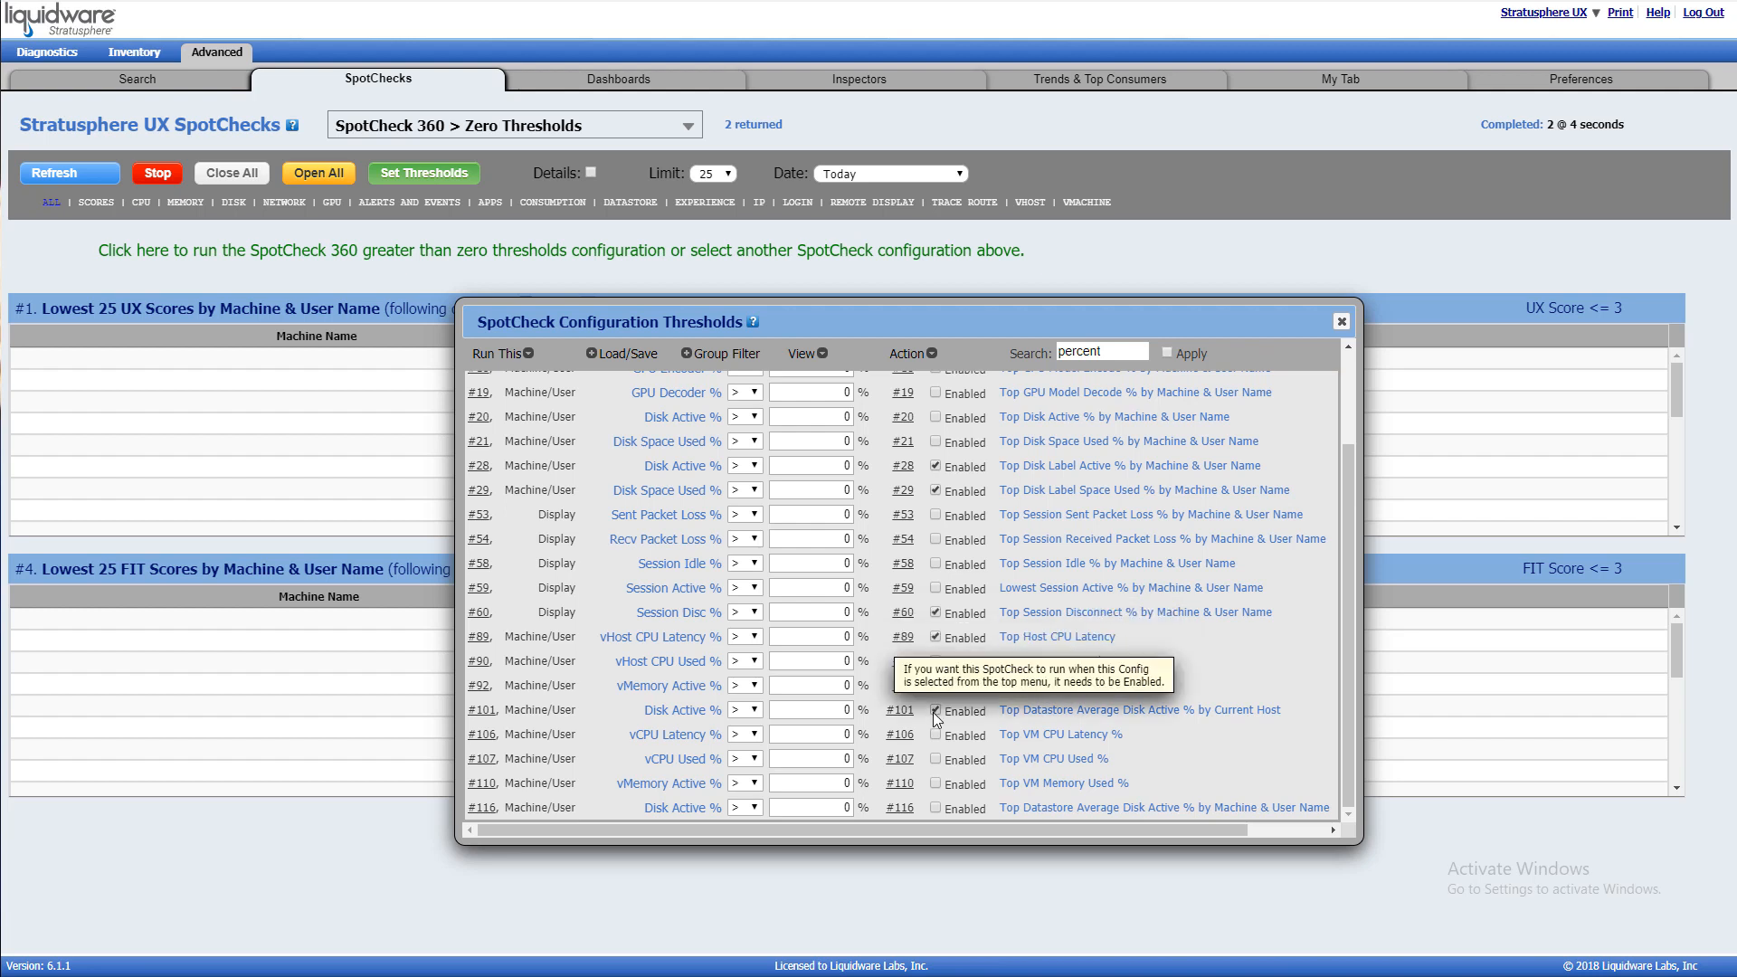
pyautogui.click(935, 712)
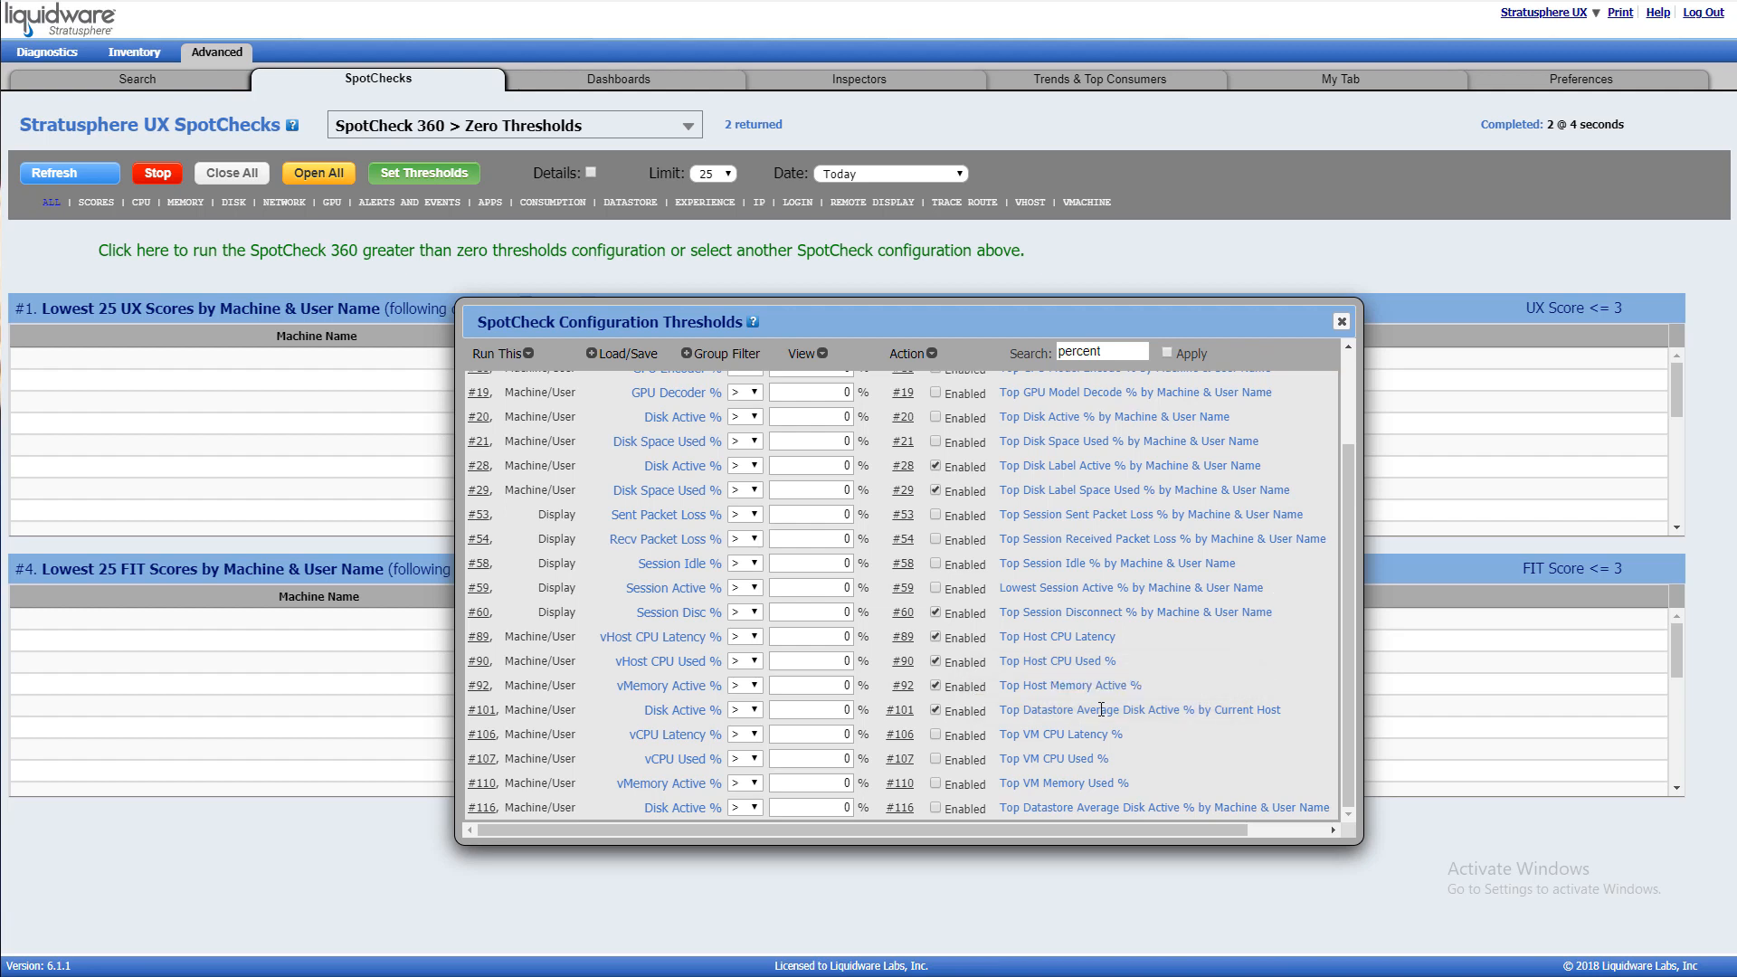
# Search the metrics for "apps" and "app", enabling SpotChecks #62 App Not Responding, #61 App Load Time and #86 Process Privilege Elevated.
pyautogui.scroll(2, 1100, 709)
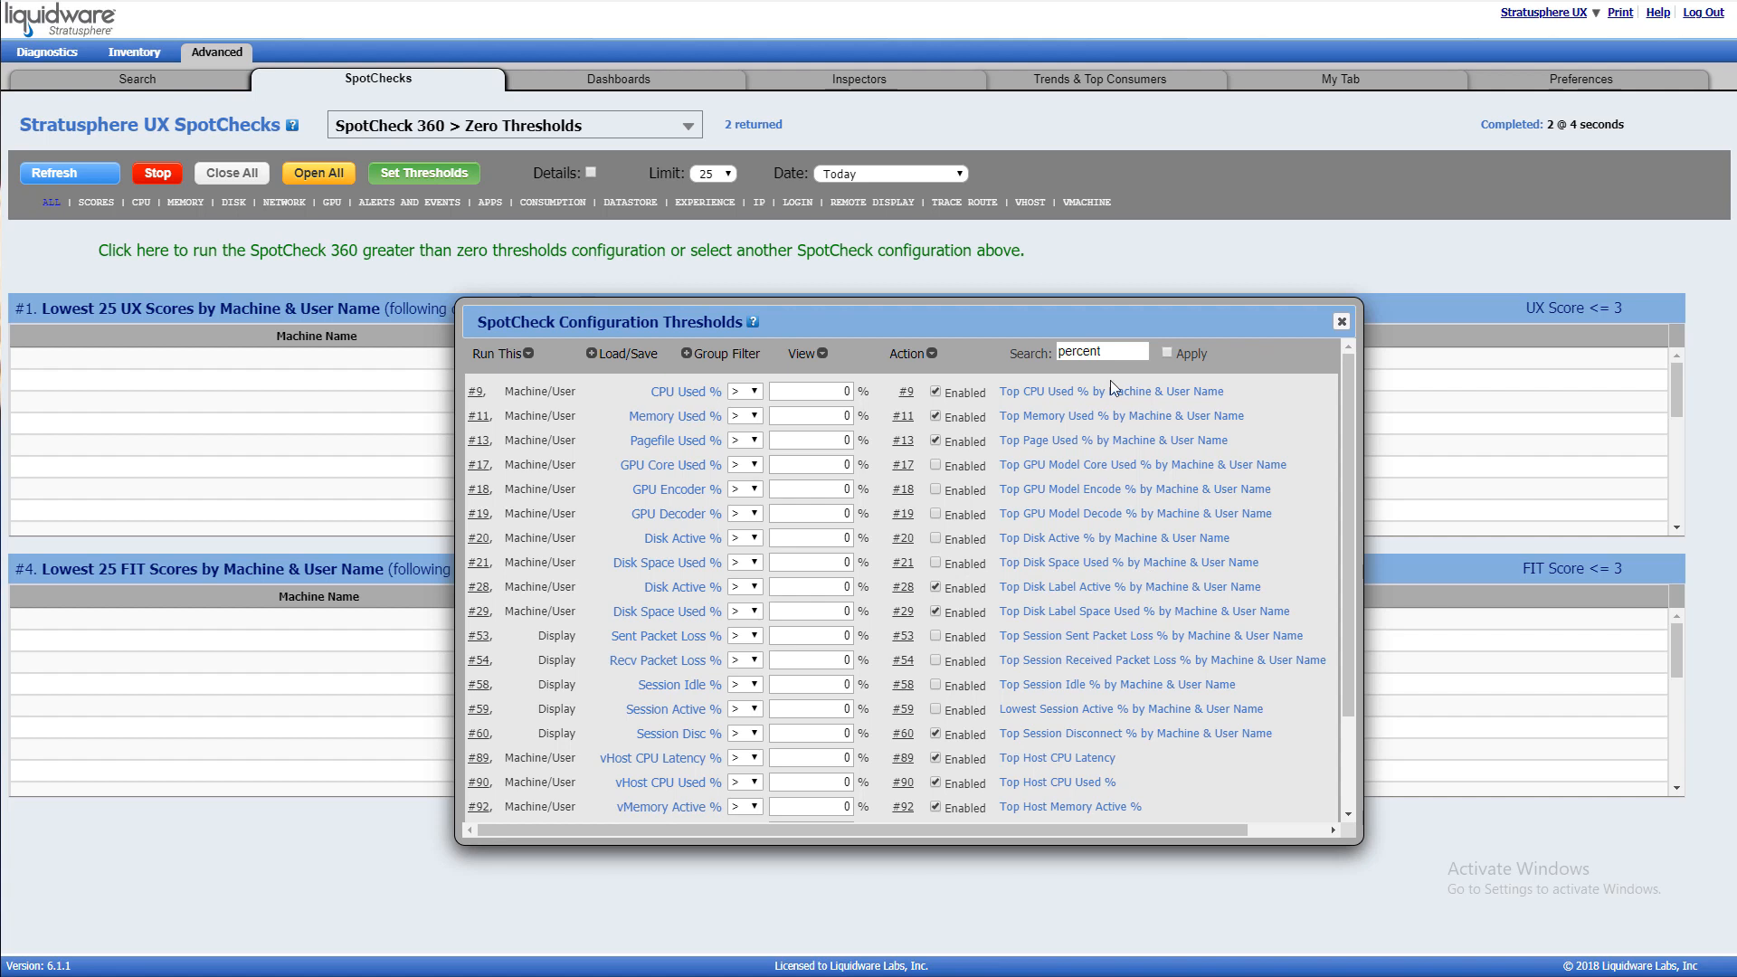
pyautogui.moveTo(1135, 348); pyautogui.dragTo(1020, 346)
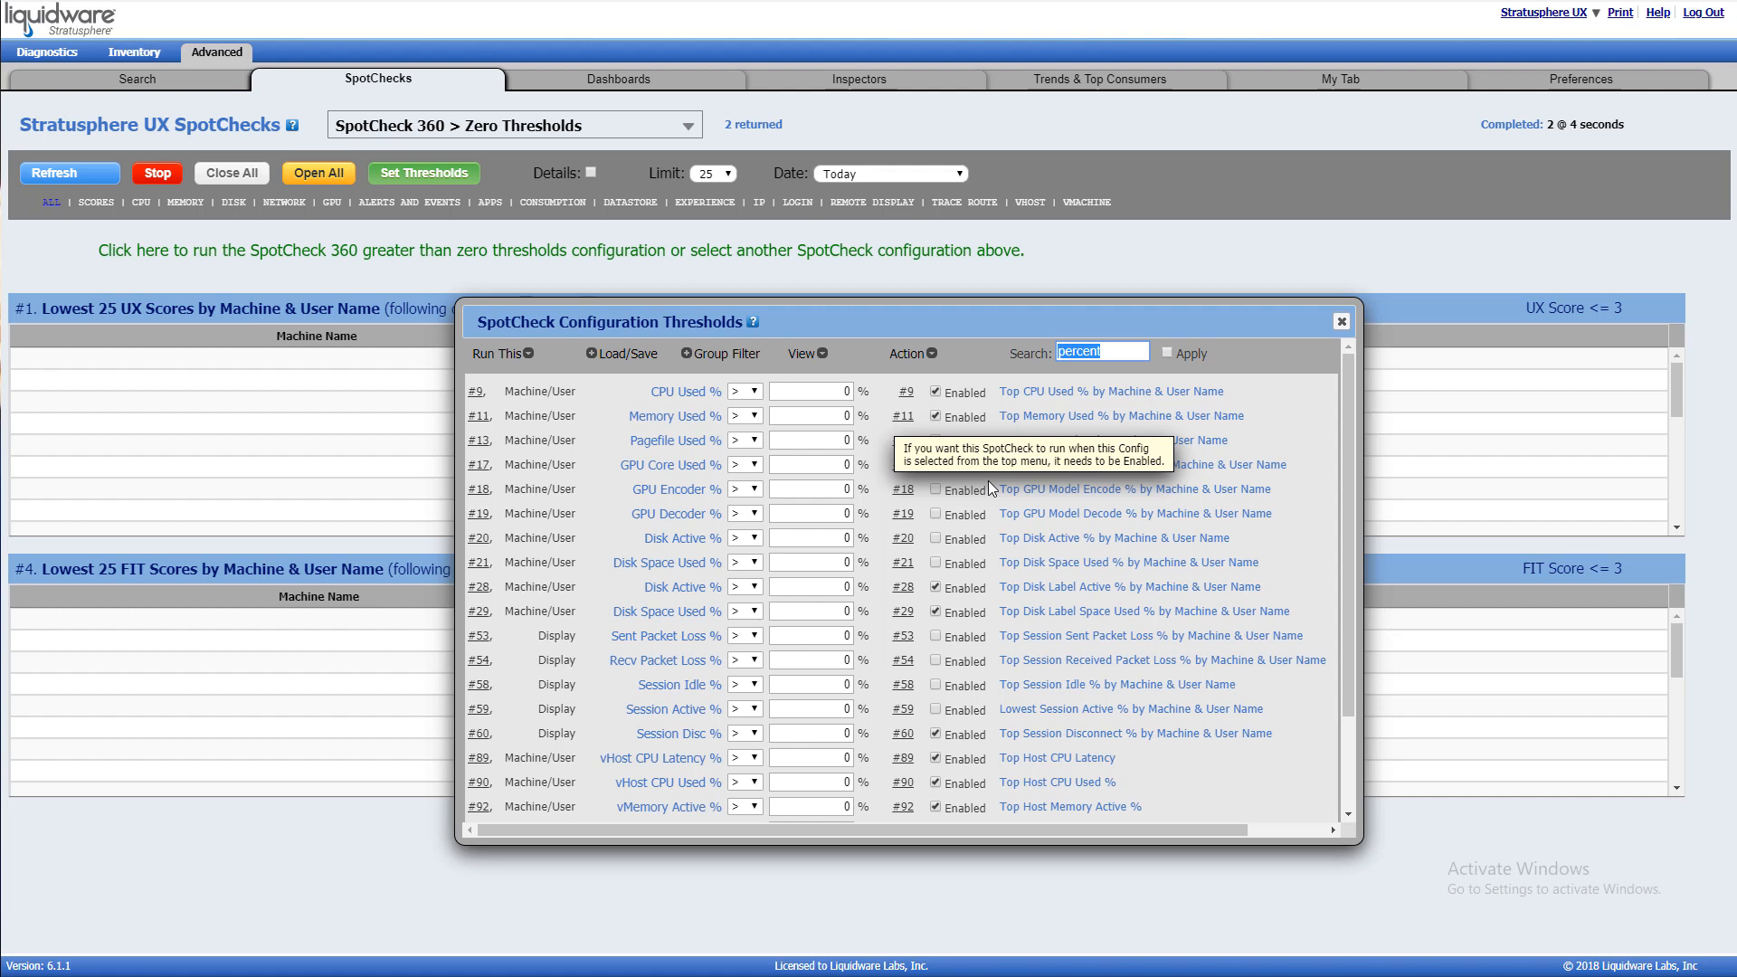
pyautogui.write('apps')
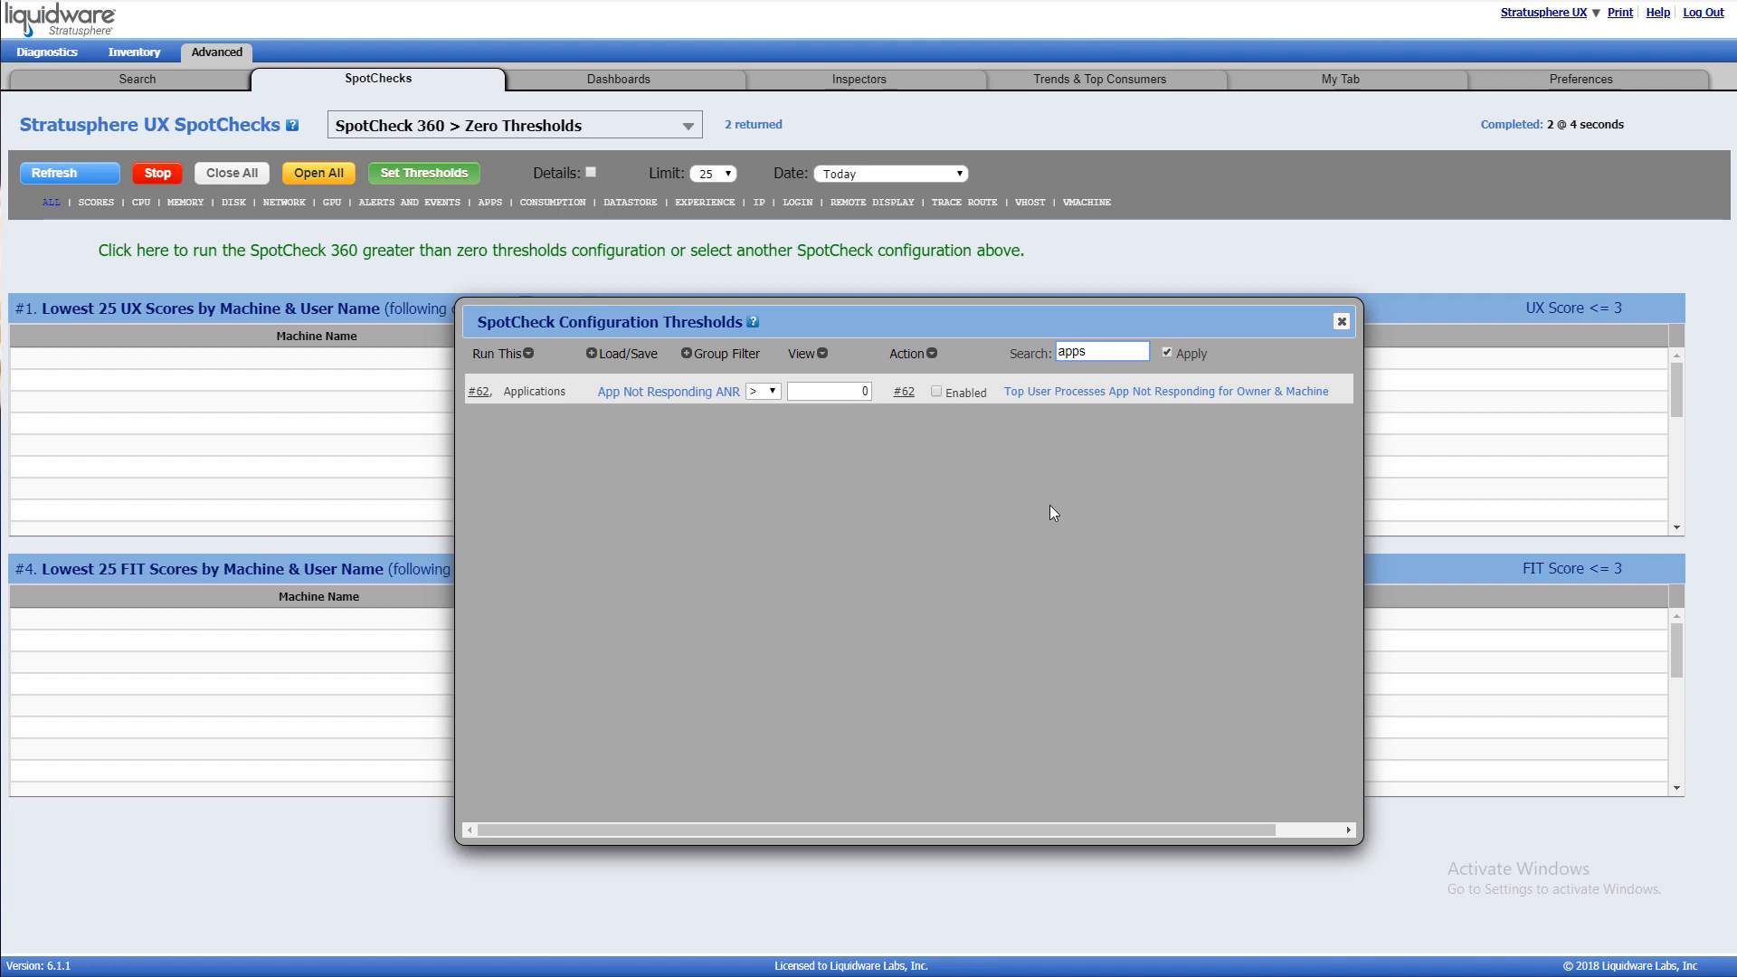
pyautogui.click(937, 392)
pyautogui.click(1095, 352)
pyautogui.press('Return')
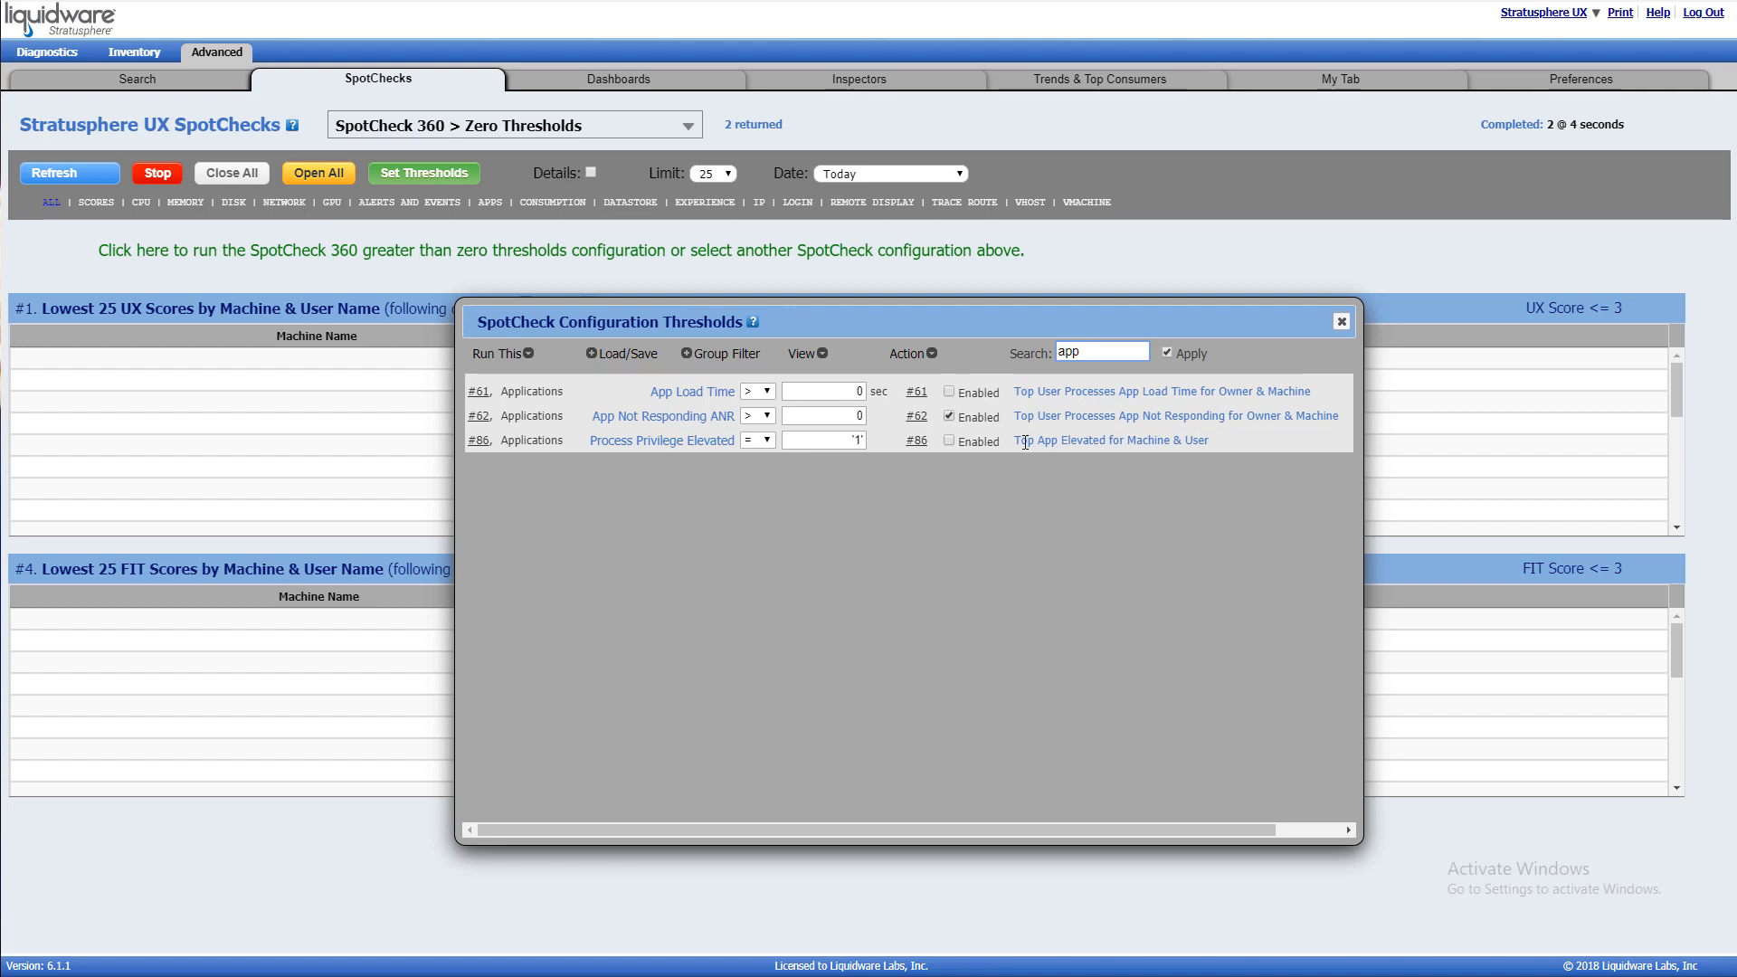
pyautogui.click(950, 391)
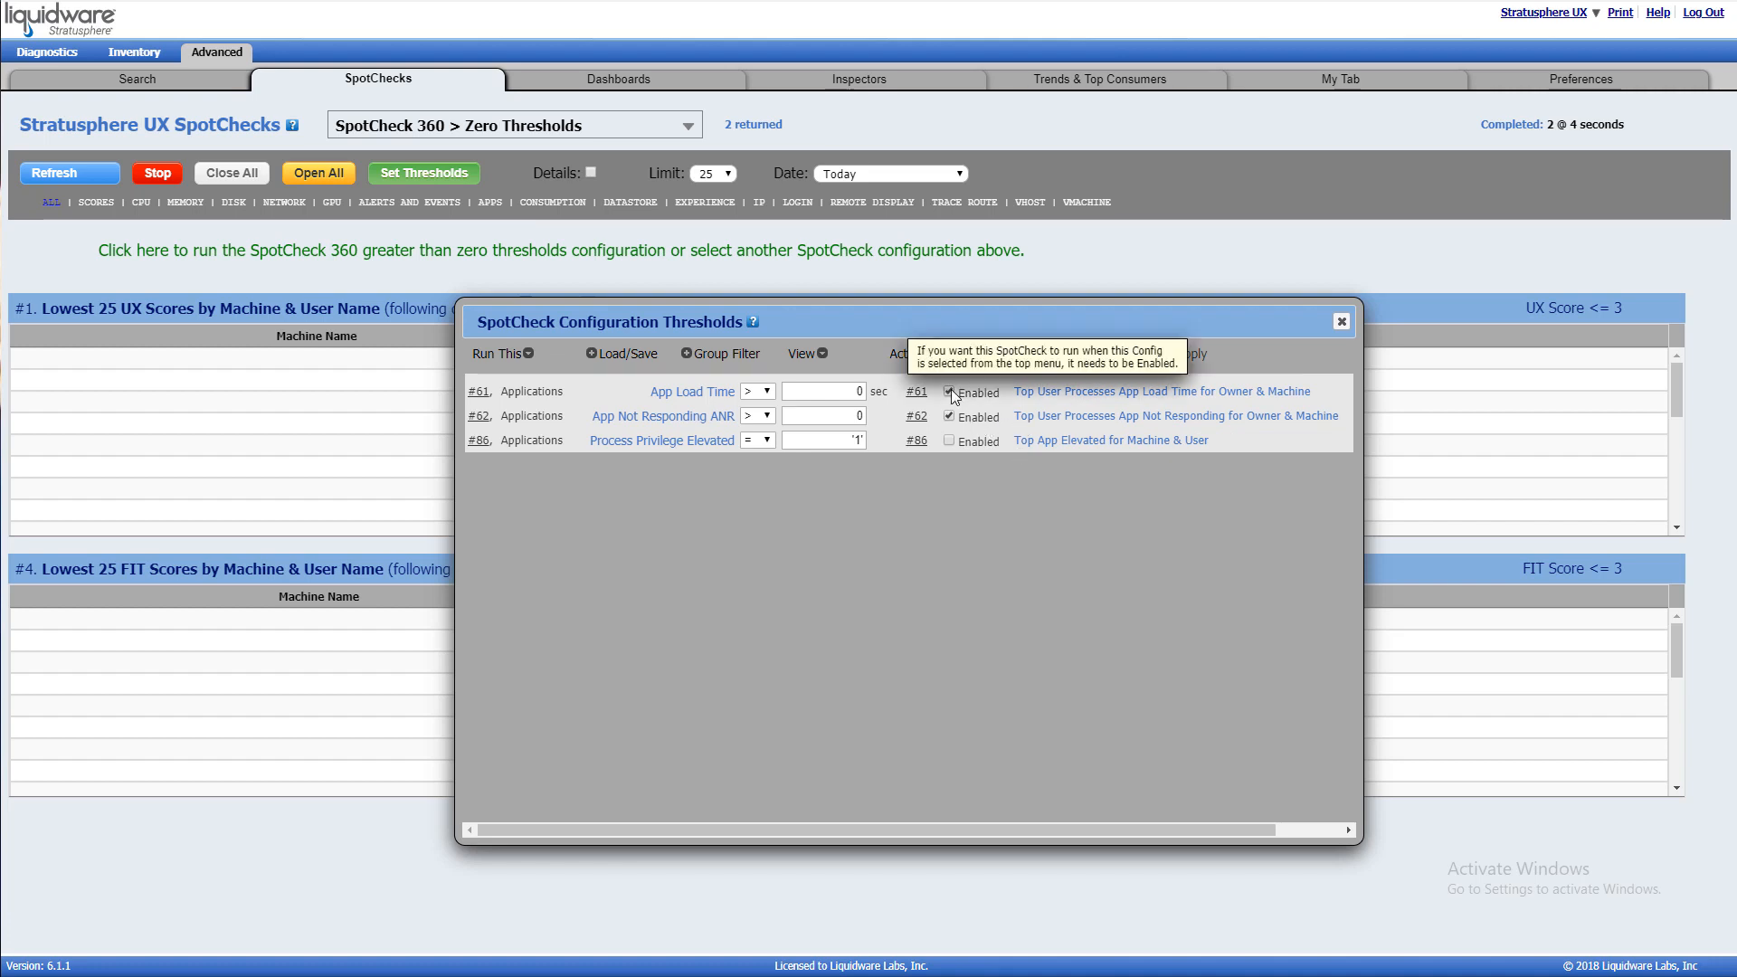
pyautogui.click(948, 440)
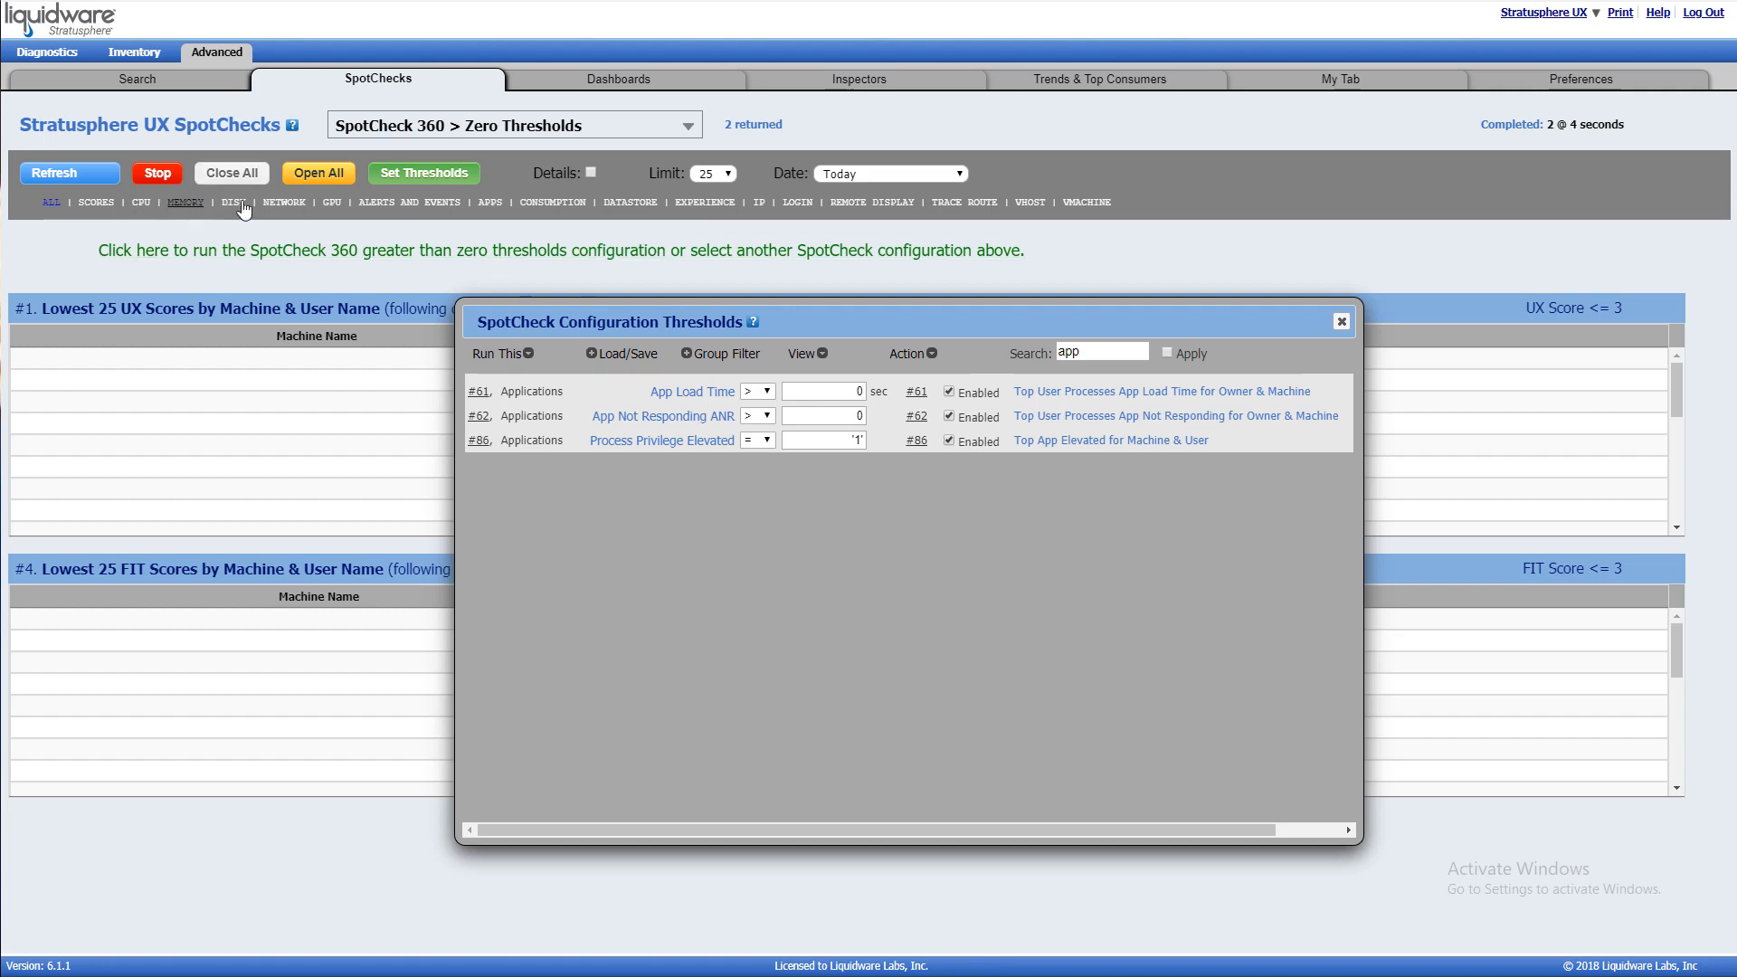
# Load the Apps category, stopping its running queries, and enable SpotChecks #64 to #69, #71, #79 and #80.
pyautogui.click(489, 203)
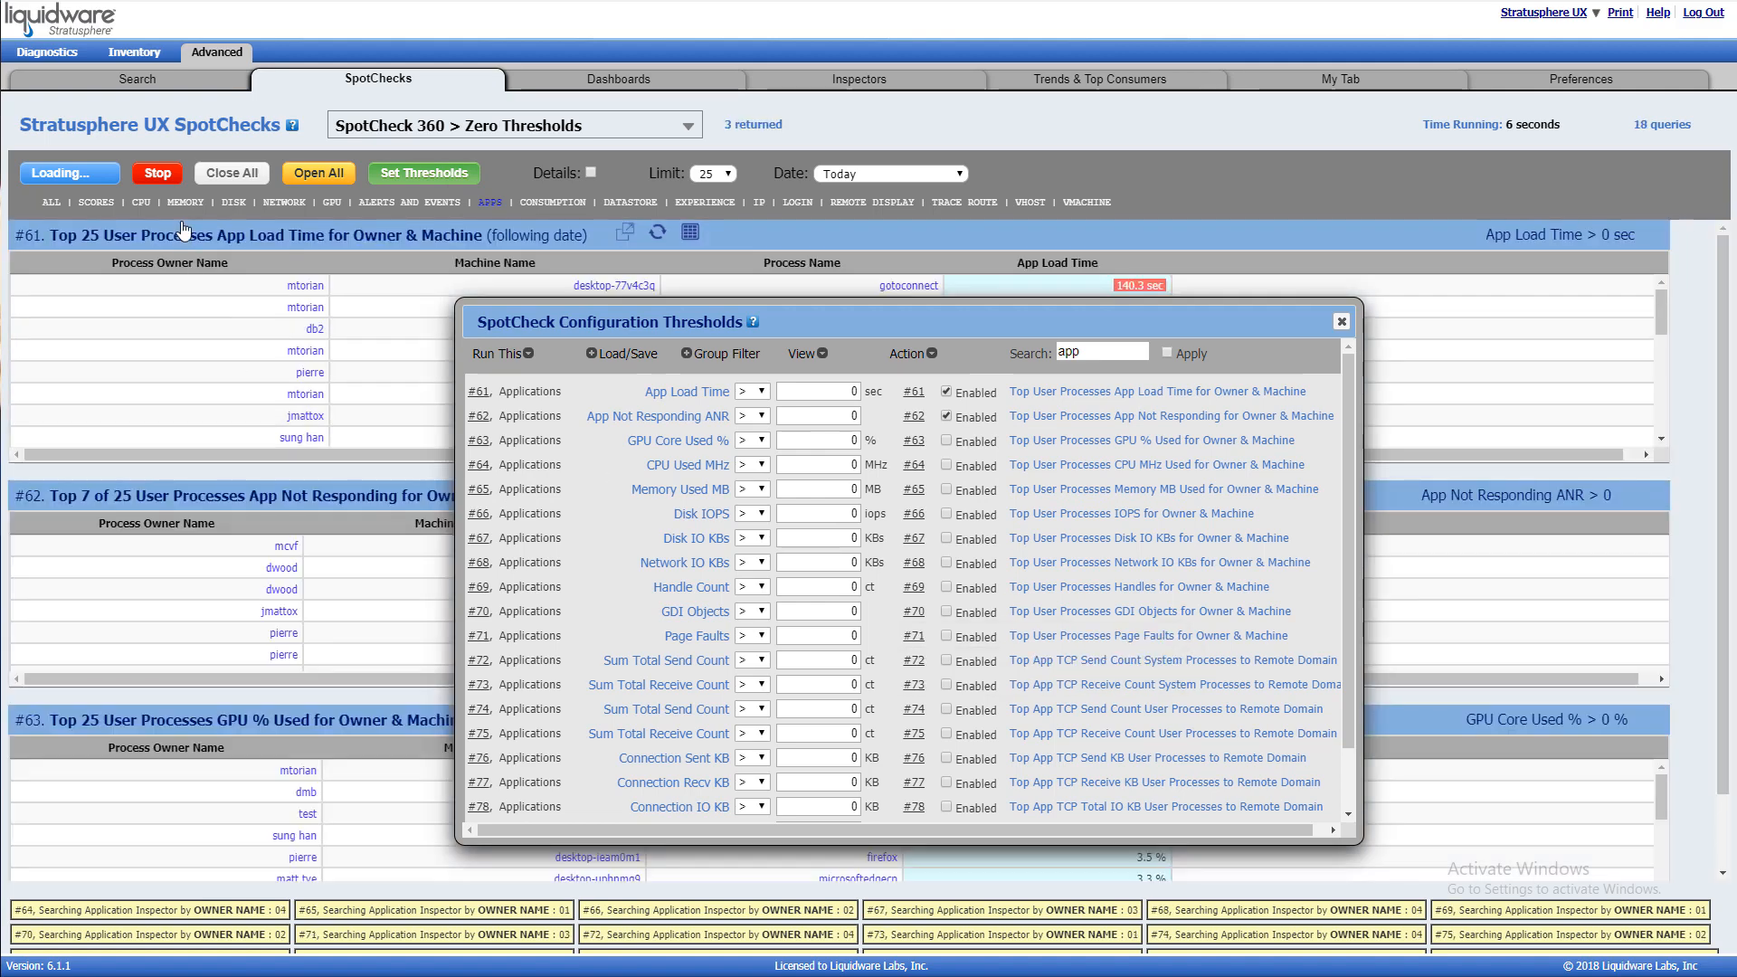
pyautogui.click(159, 175)
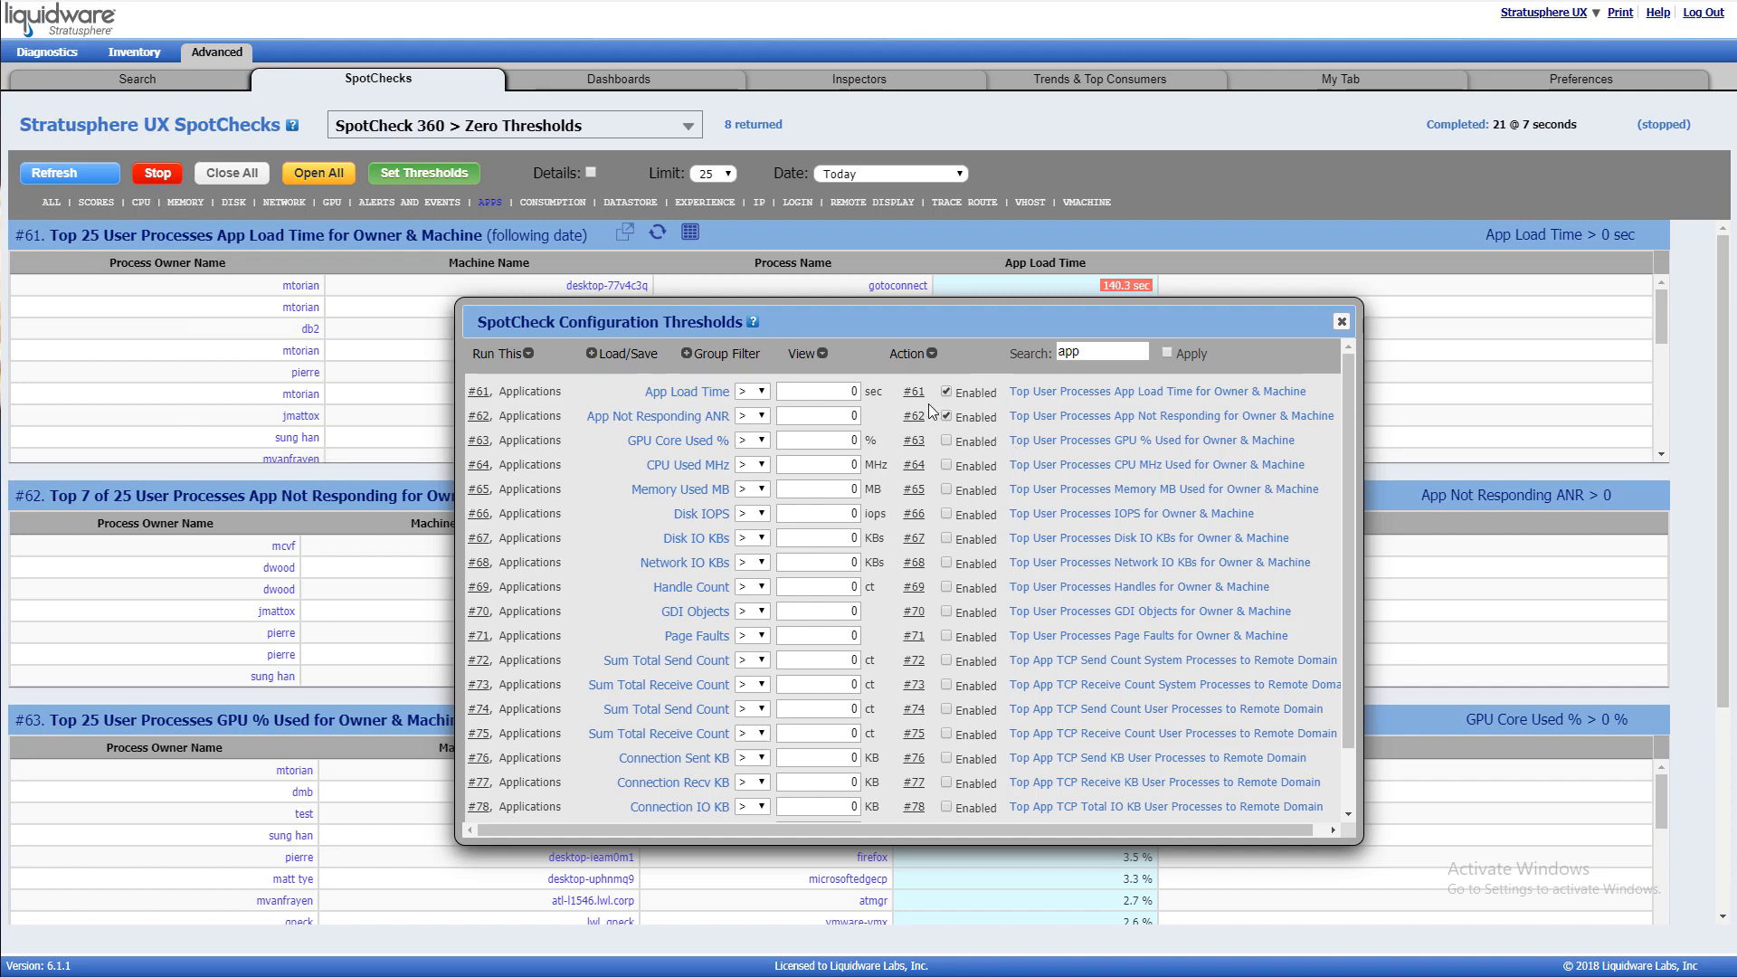
pyautogui.click(945, 465)
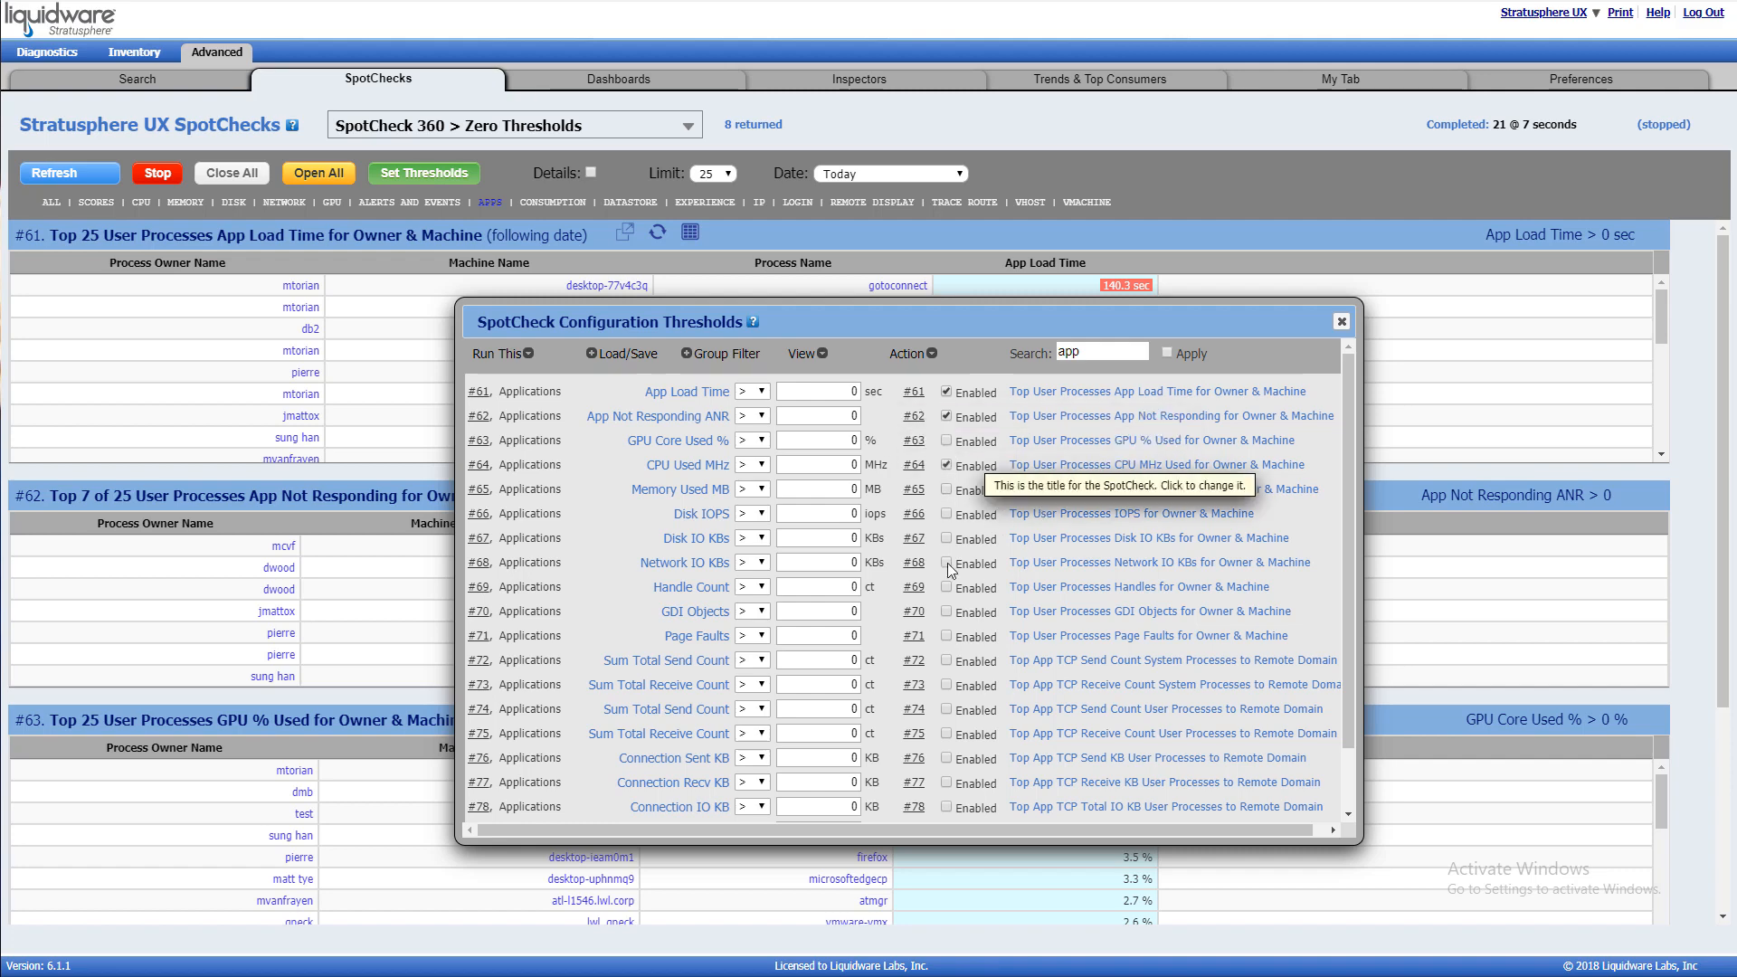
pyautogui.click(945, 515)
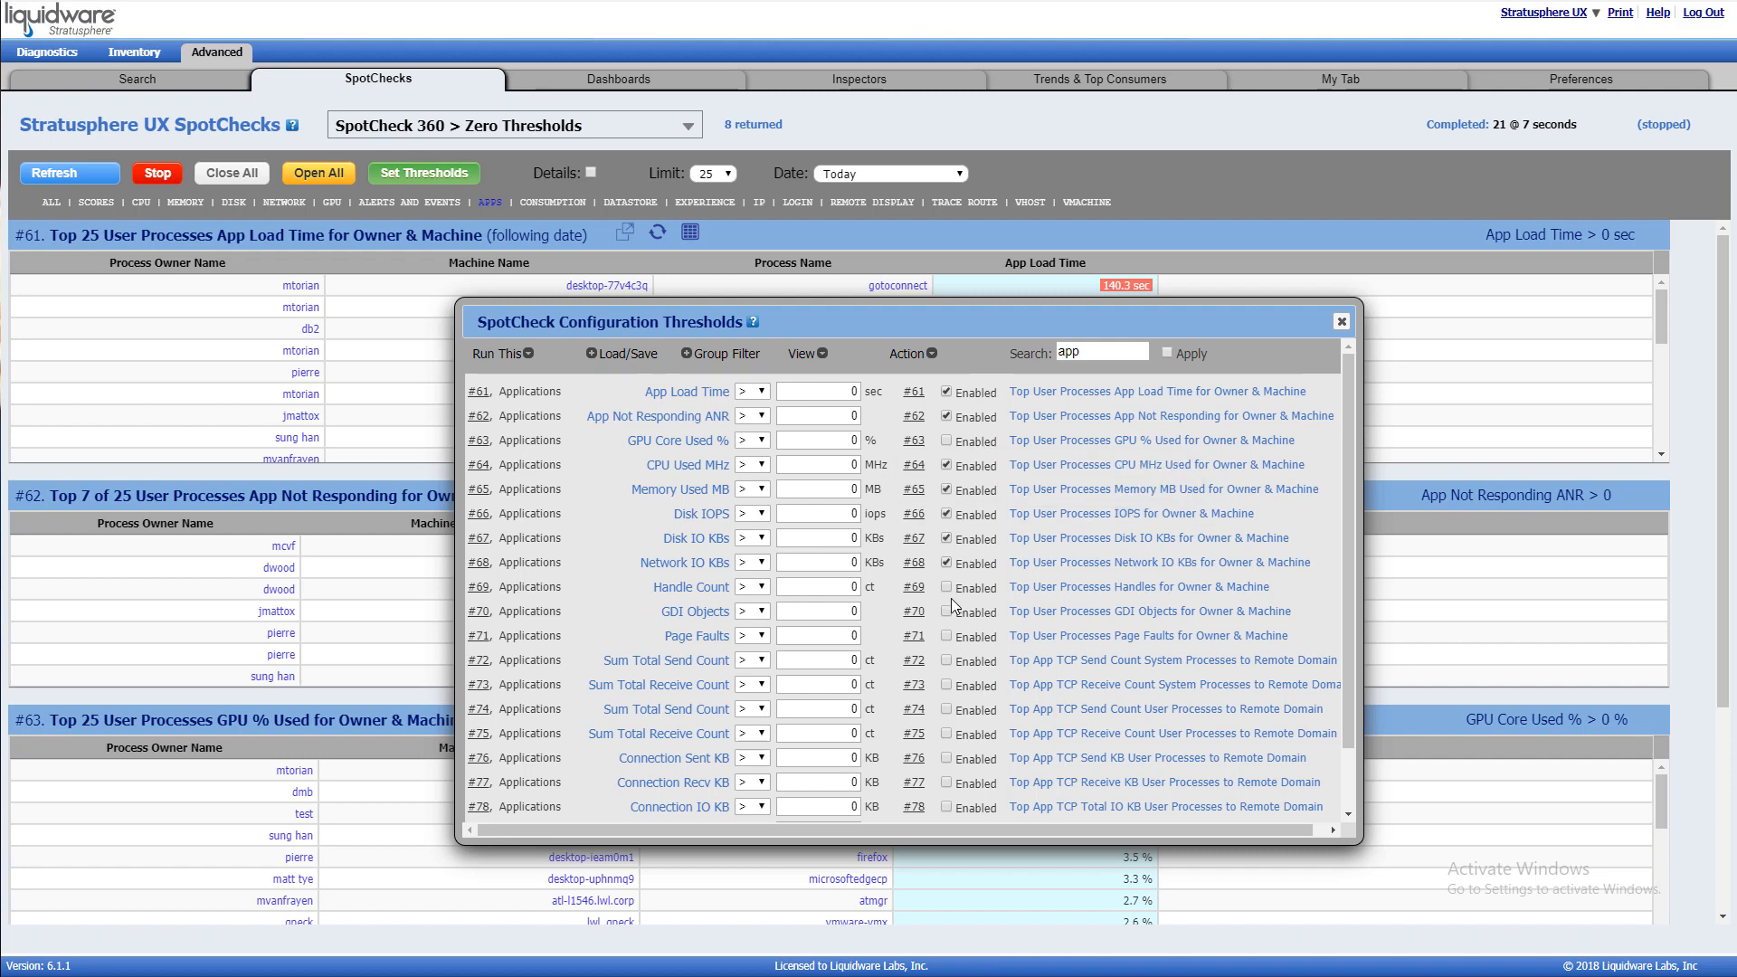
pyautogui.click(947, 585)
pyautogui.click(947, 636)
pyautogui.scroll(-1, 1197, 667)
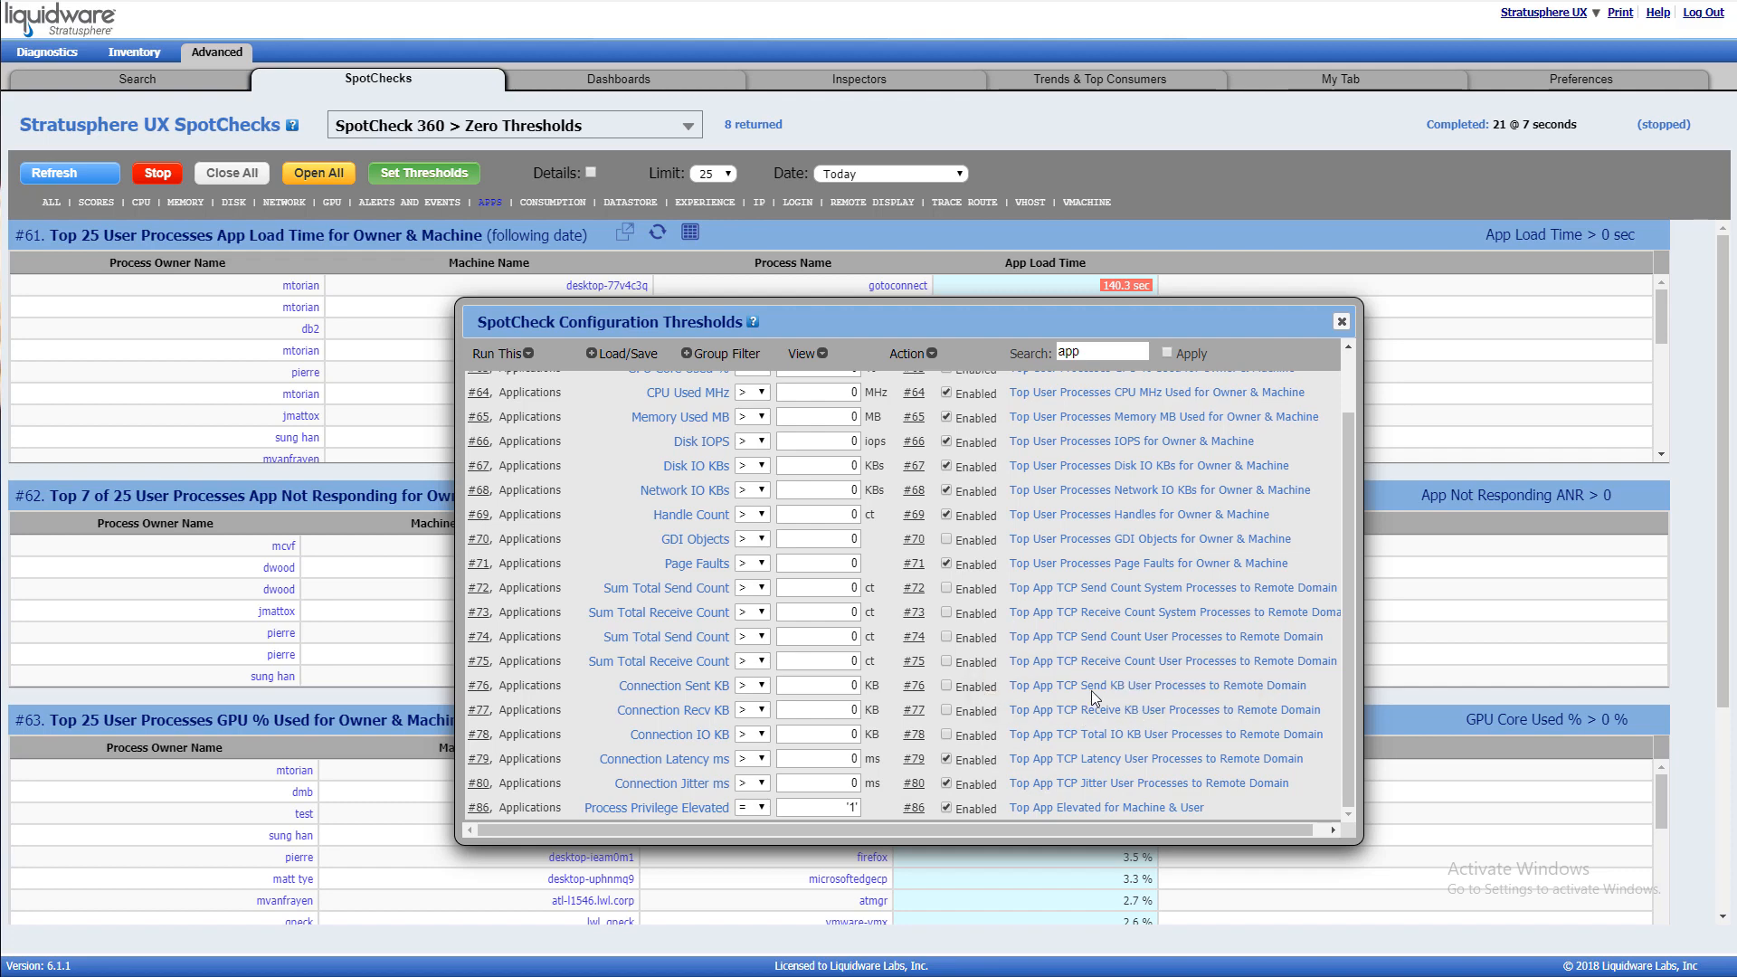
# Filter the SpotChecks by "login" and enable #36 Login Delay.
pyautogui.doubleClick(1086, 351)
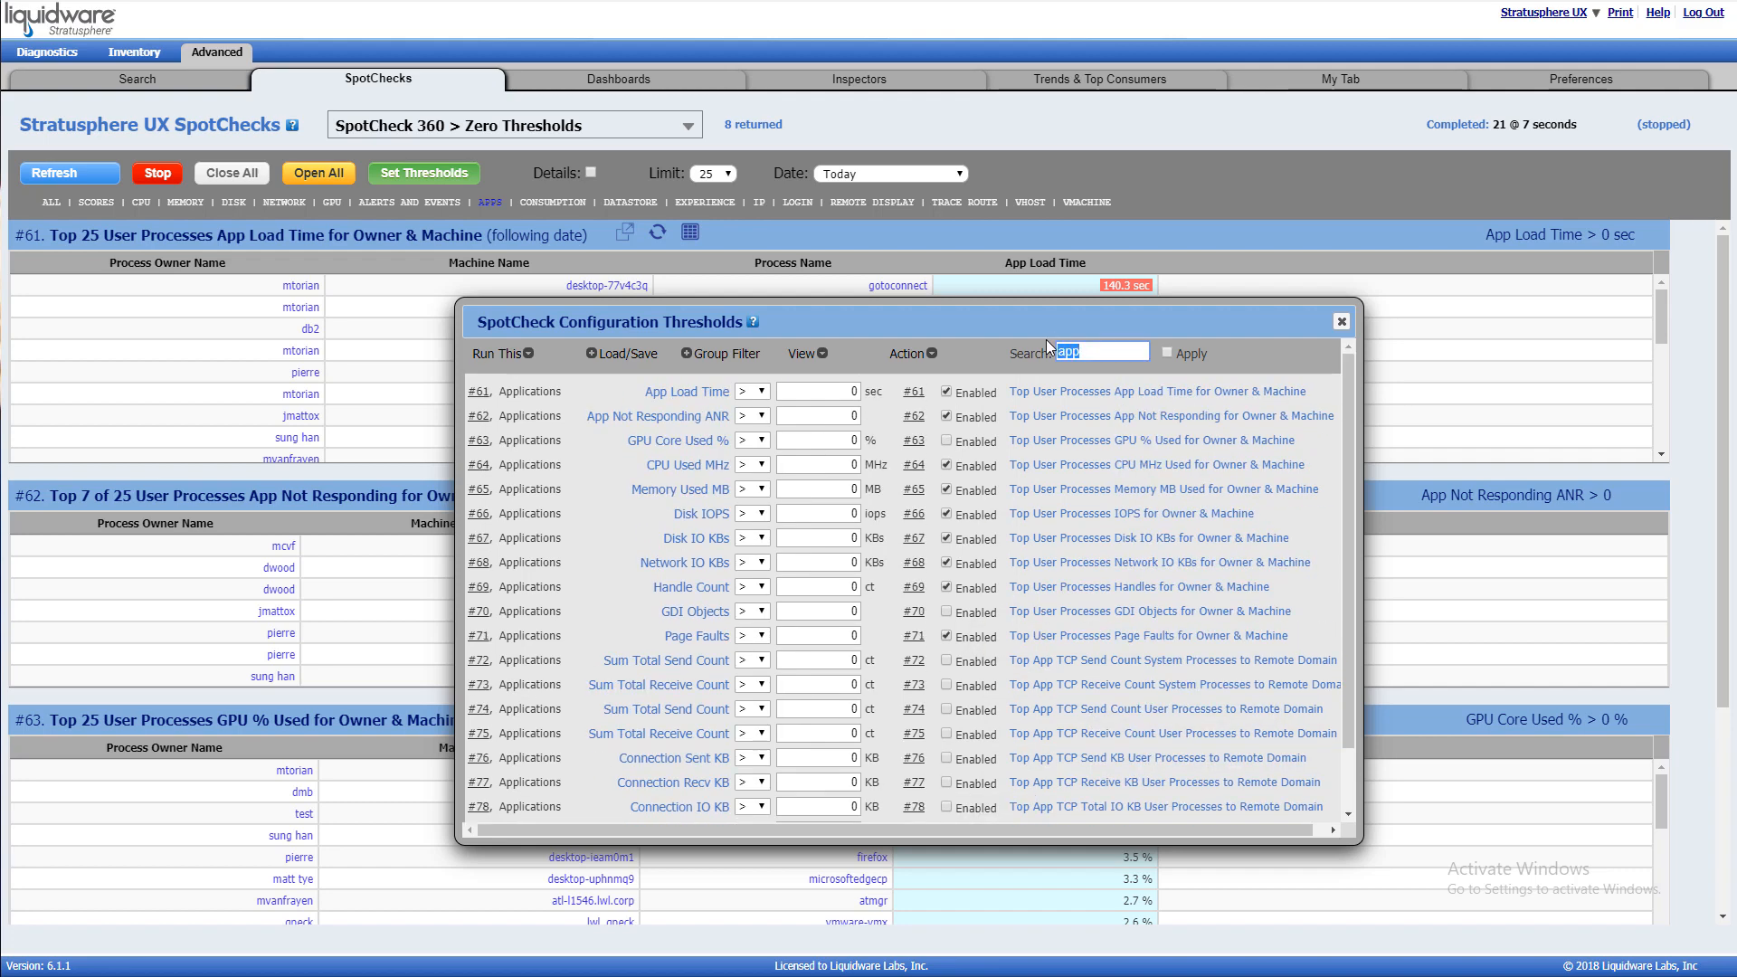
pyautogui.write('login')
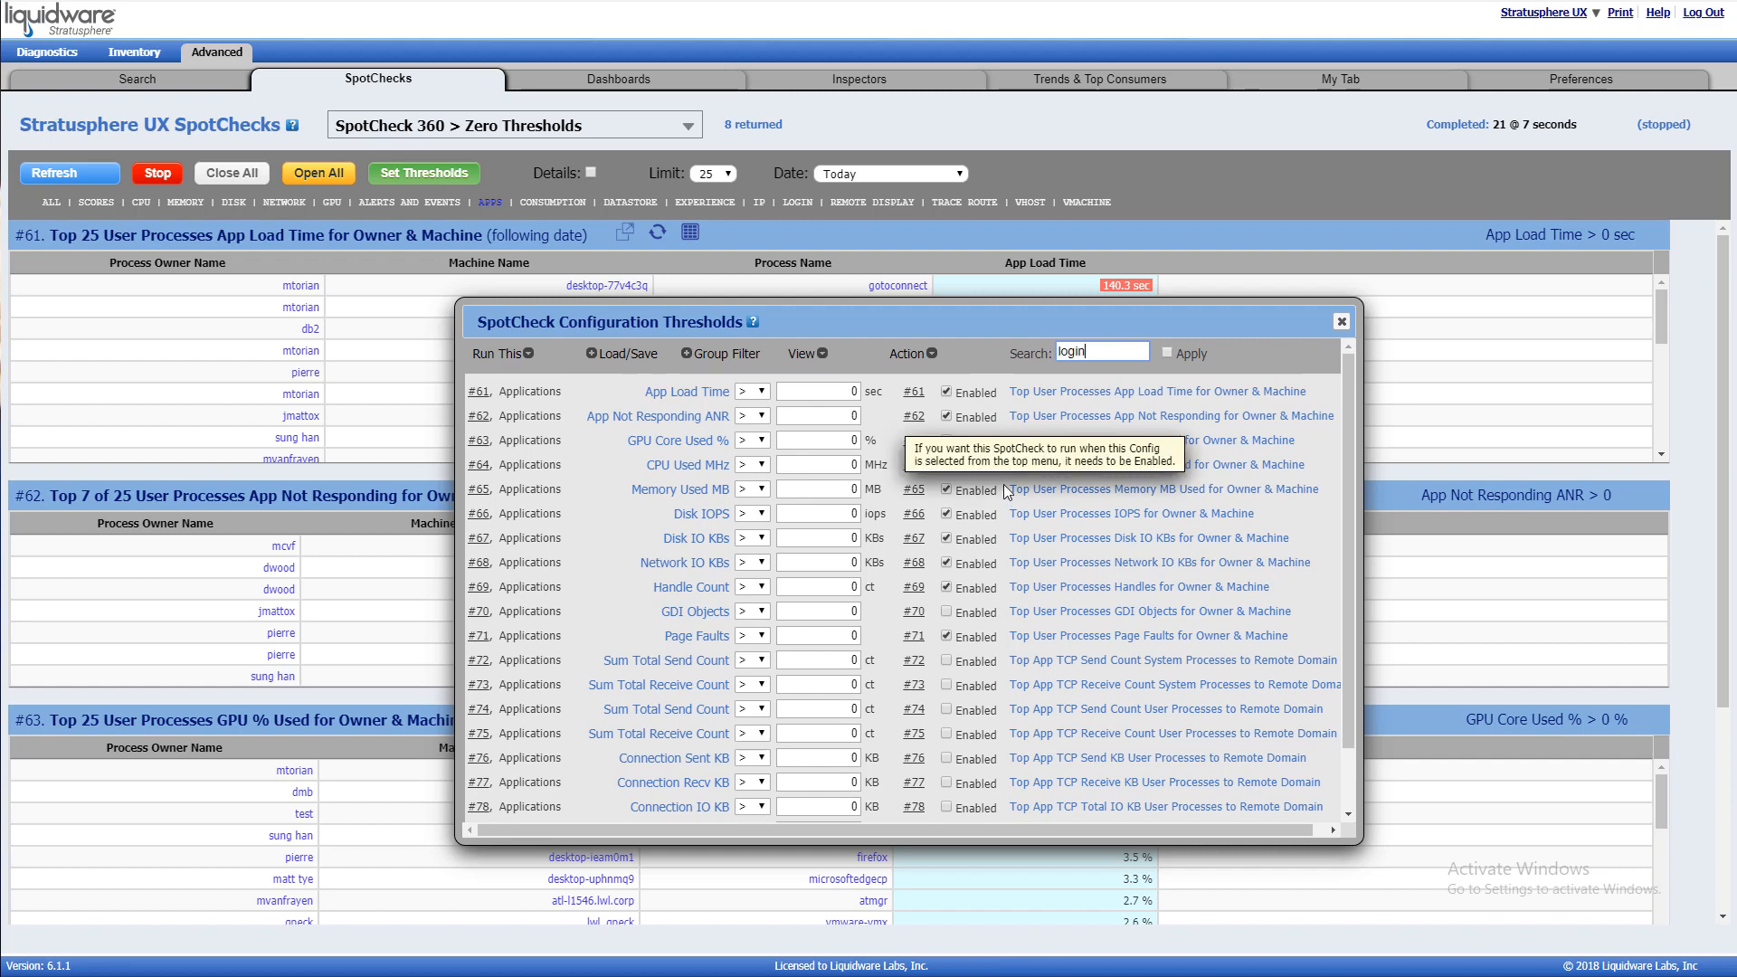
pyautogui.press('Return')
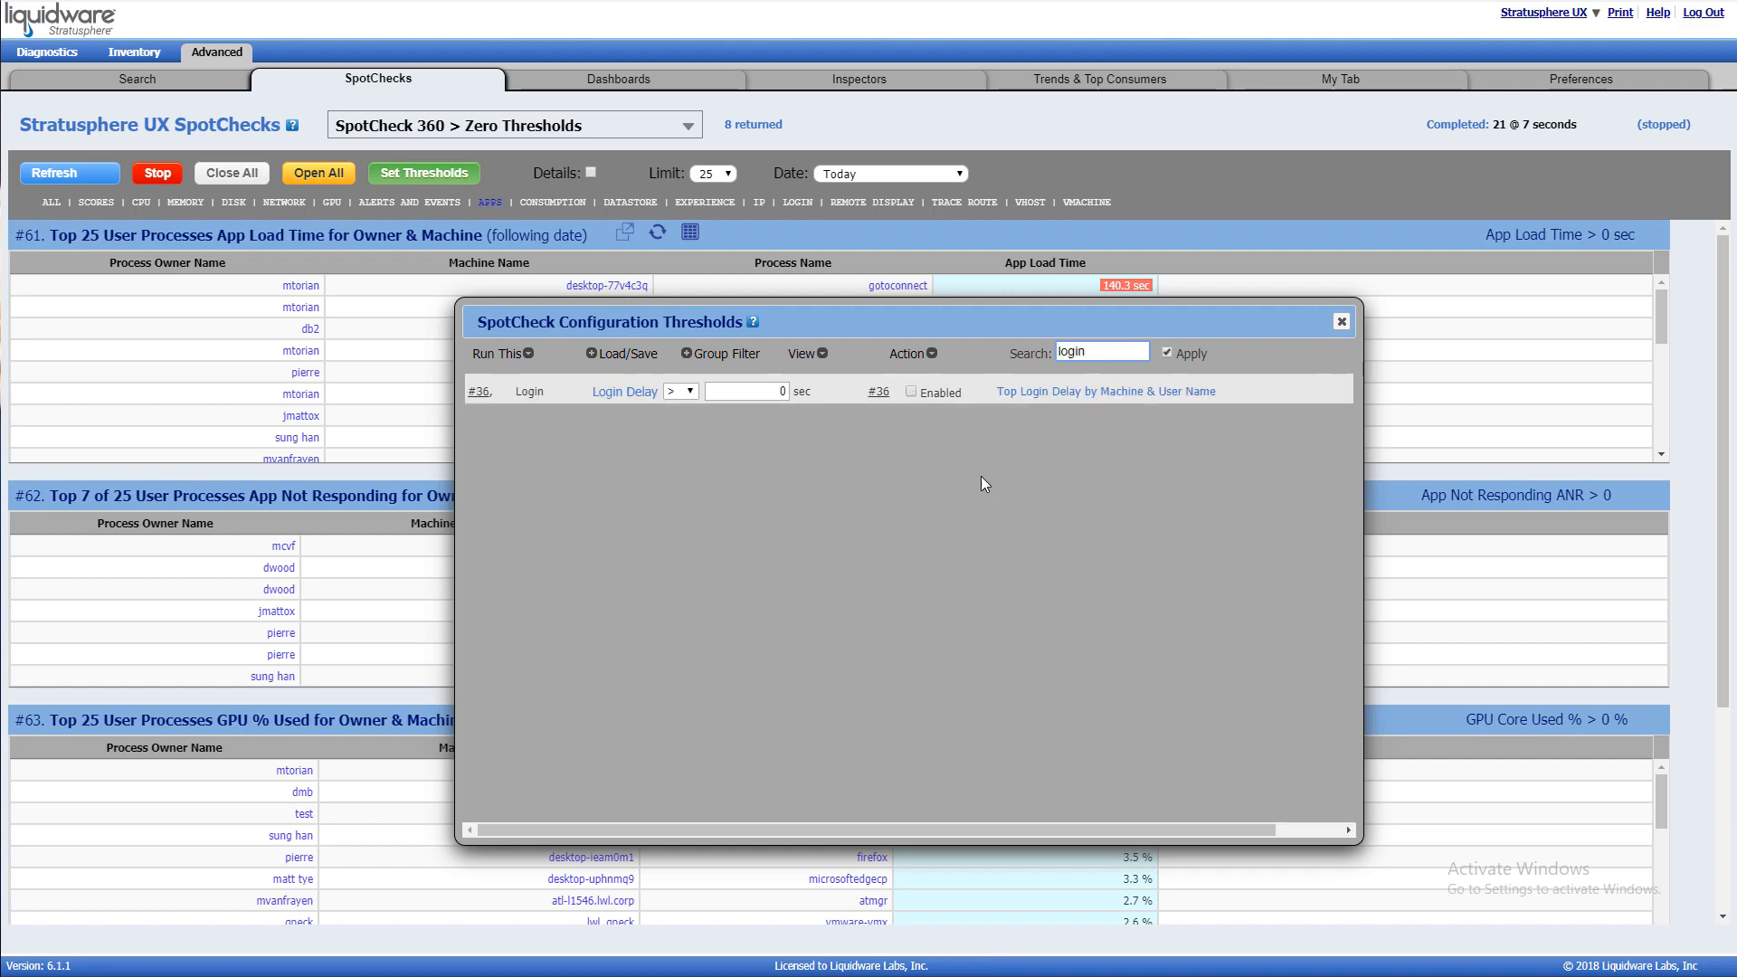
pyautogui.click(910, 391)
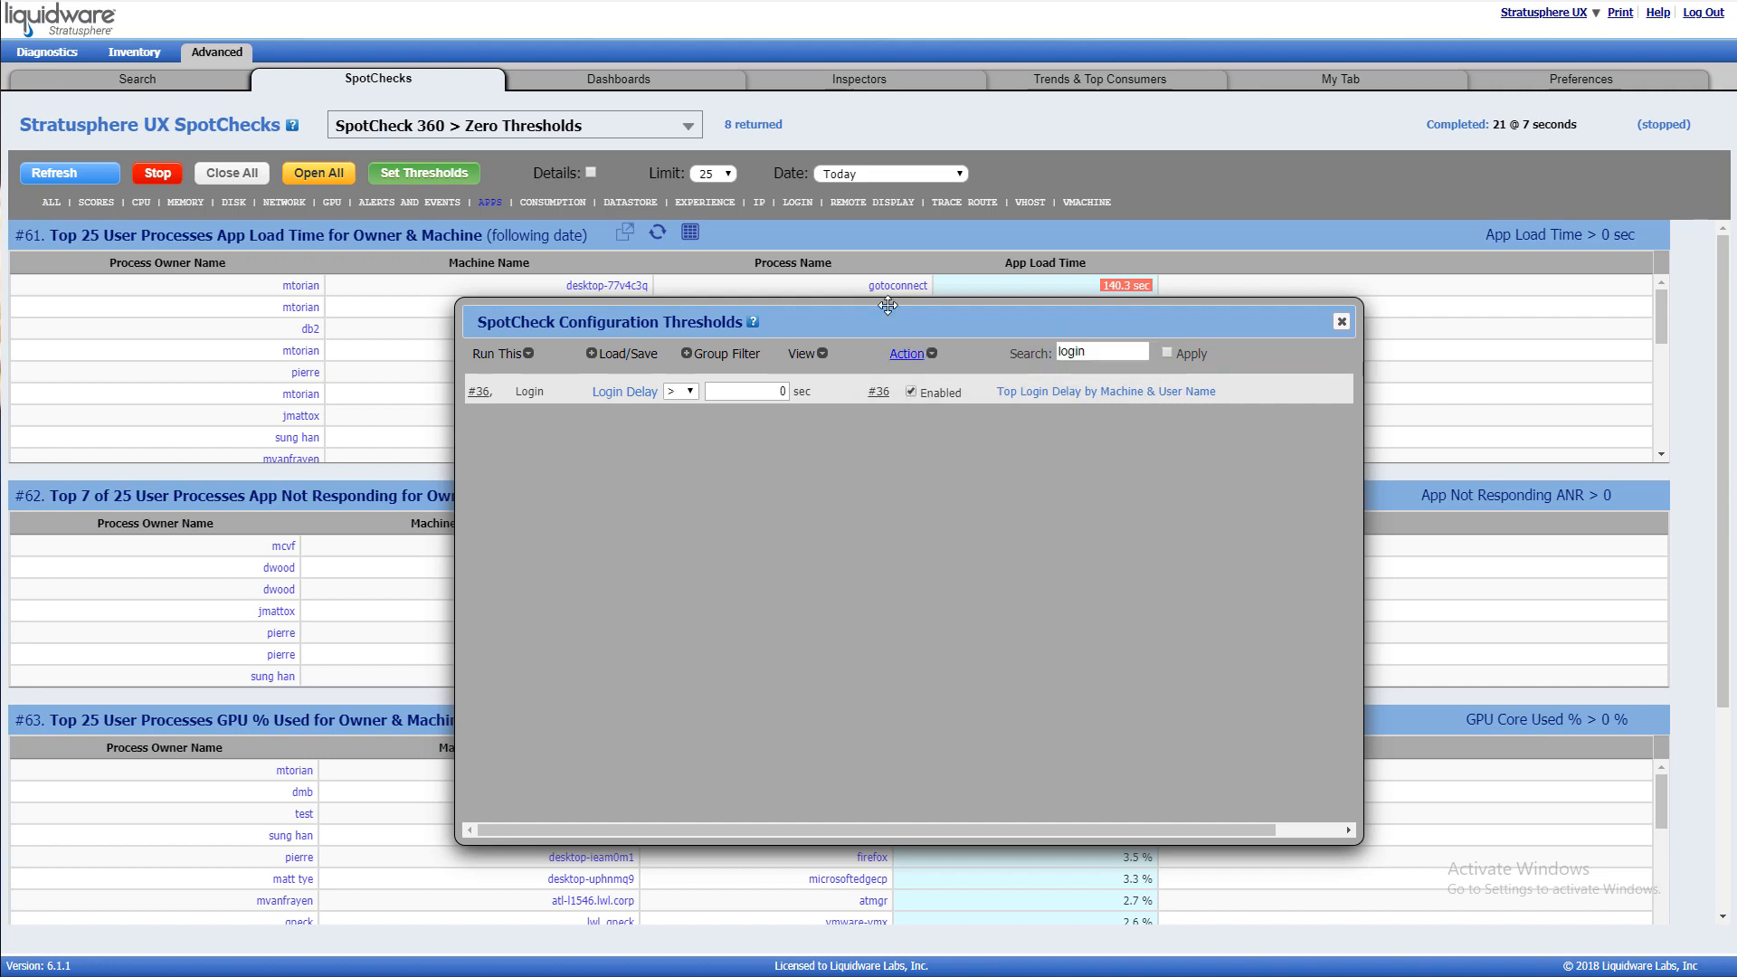
# Load the Login category, stopping its running queries, and enable SpotChecks #35 and #38 to #47.
pyautogui.click(798, 202)
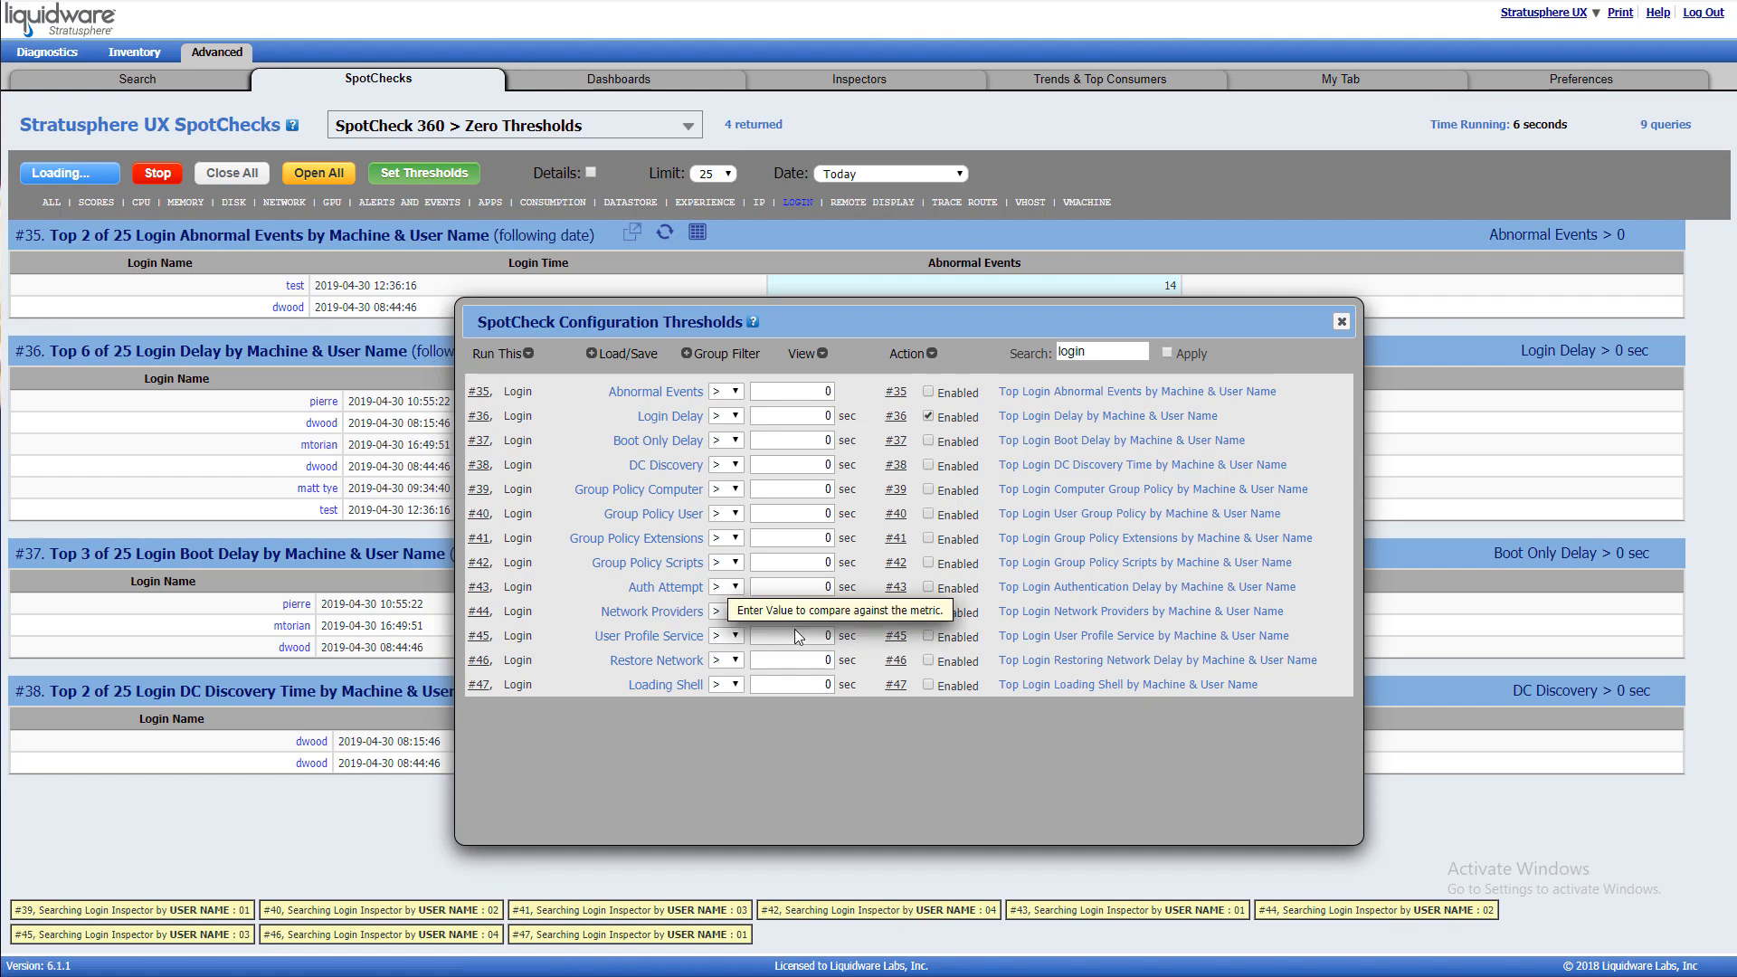
pyautogui.click(167, 178)
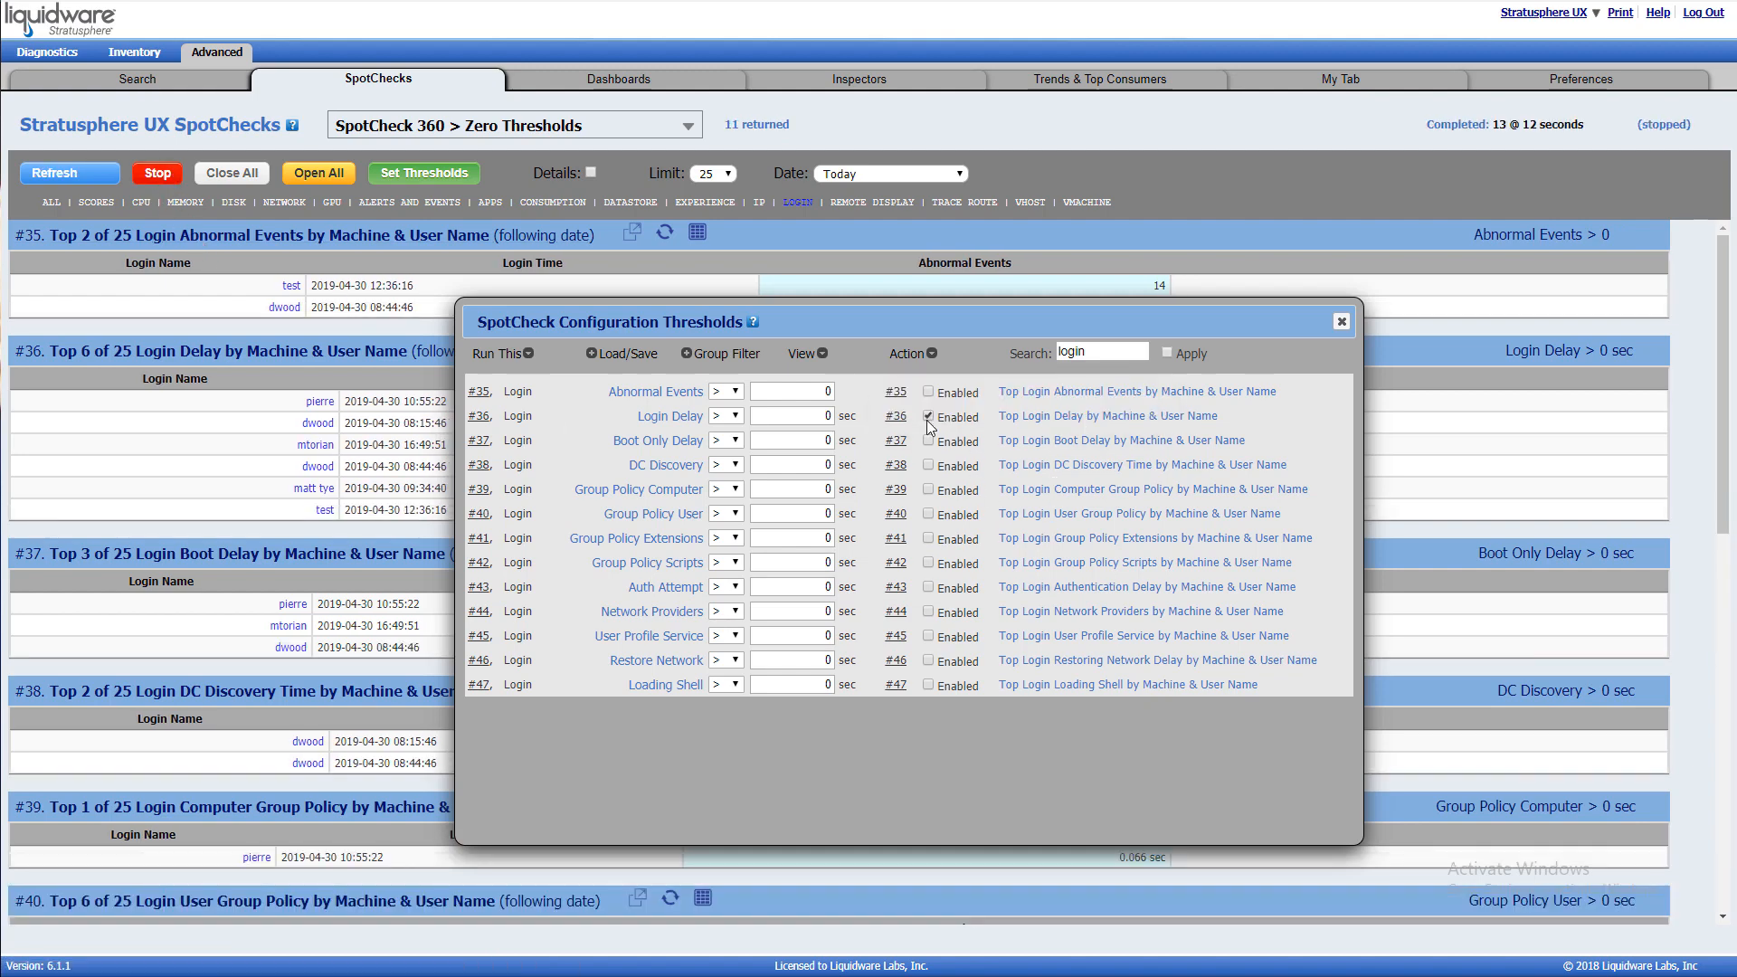
pyautogui.click(927, 391)
pyautogui.click(930, 466)
pyautogui.click(929, 490)
pyautogui.click(929, 514)
pyautogui.click(927, 563)
pyautogui.click(930, 588)
pyautogui.click(931, 612)
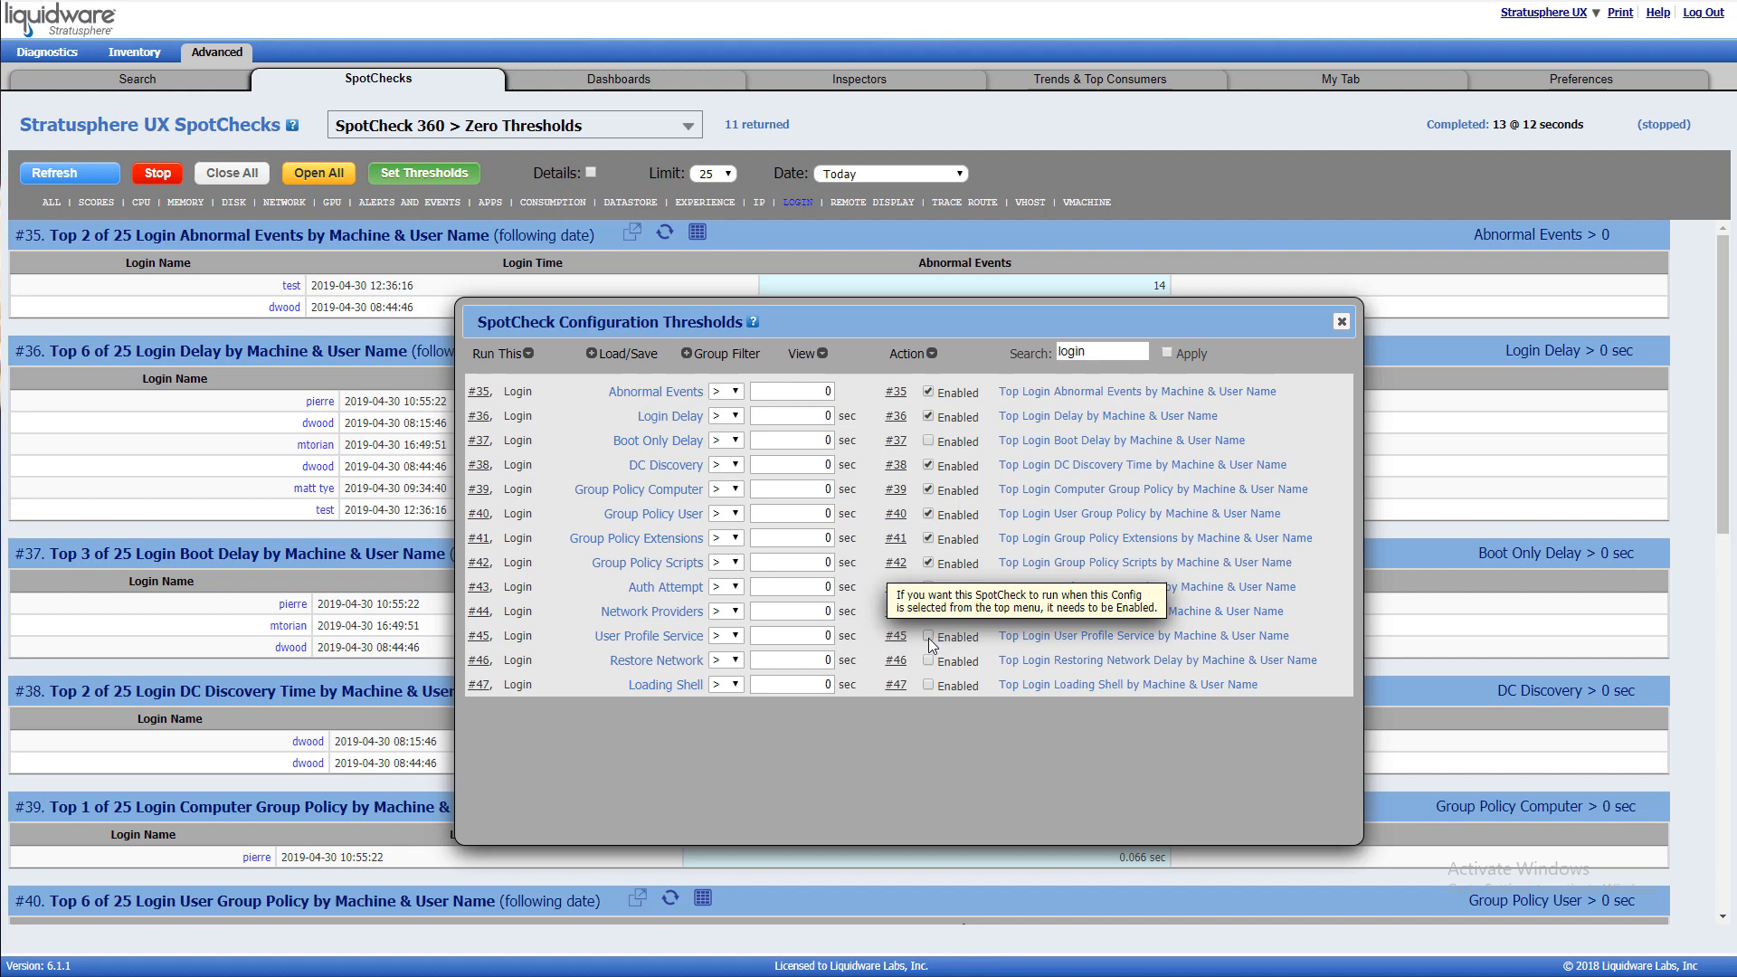
pyautogui.click(928, 661)
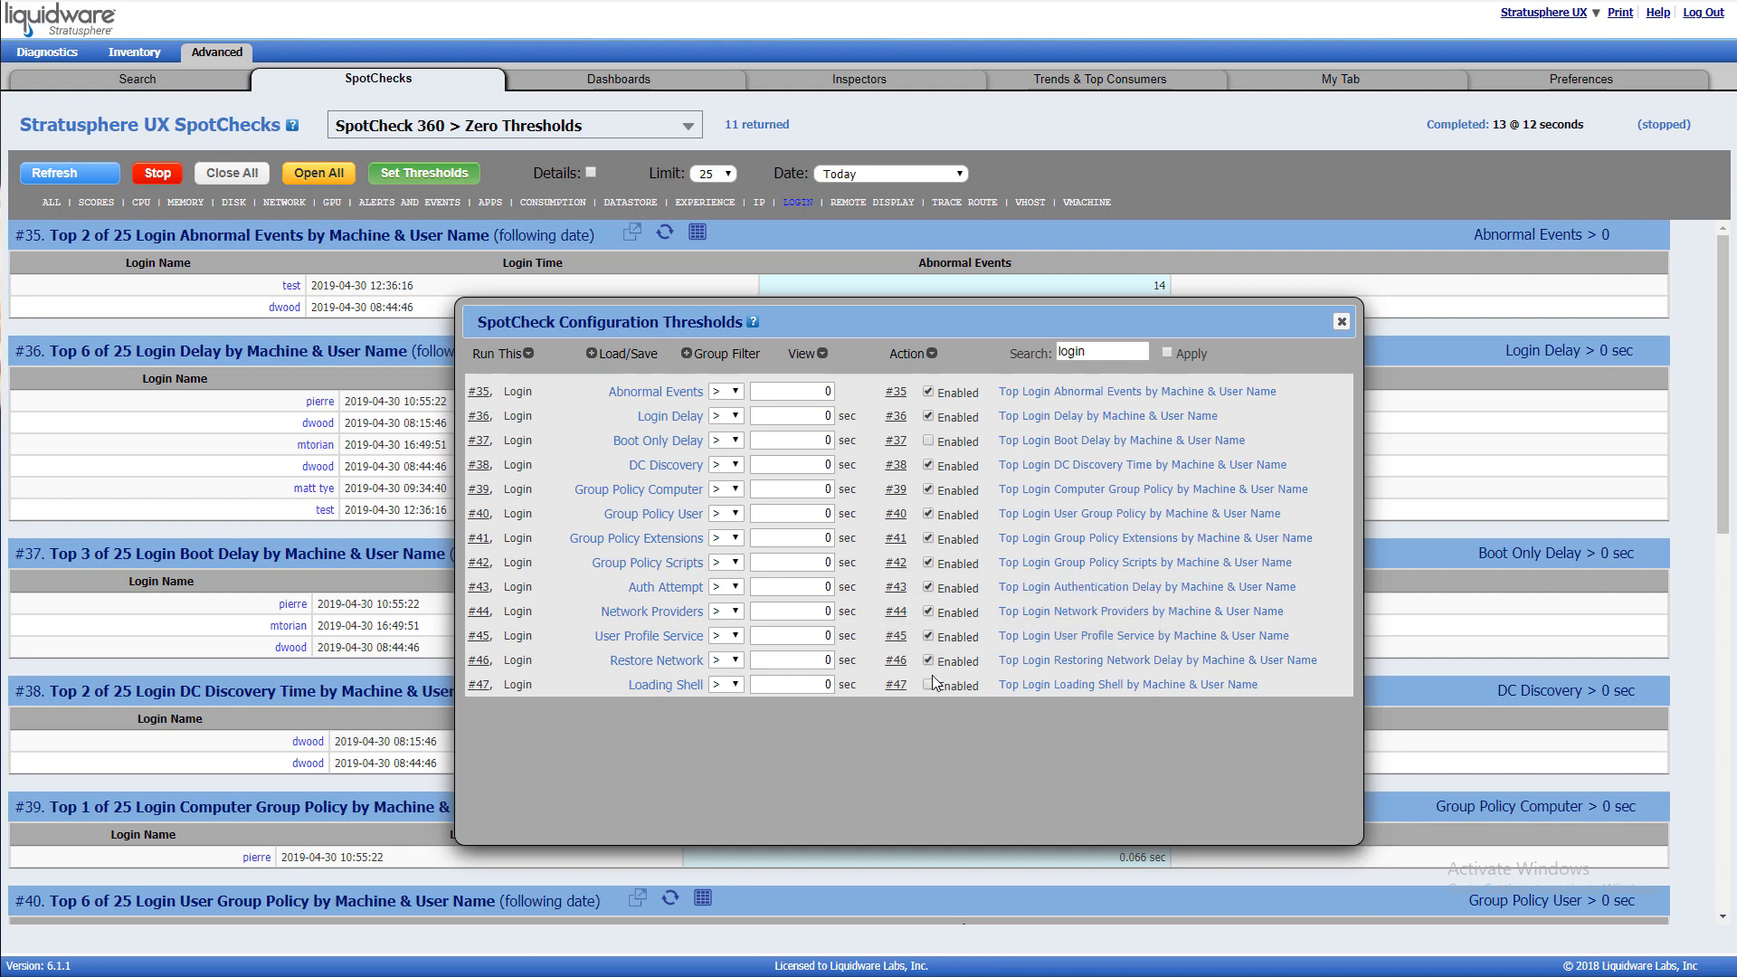
pyautogui.click(927, 685)
# Show only the enabled SpotChecks in the threshold list and review them from #9 through #101.
pyautogui.click(799, 353)
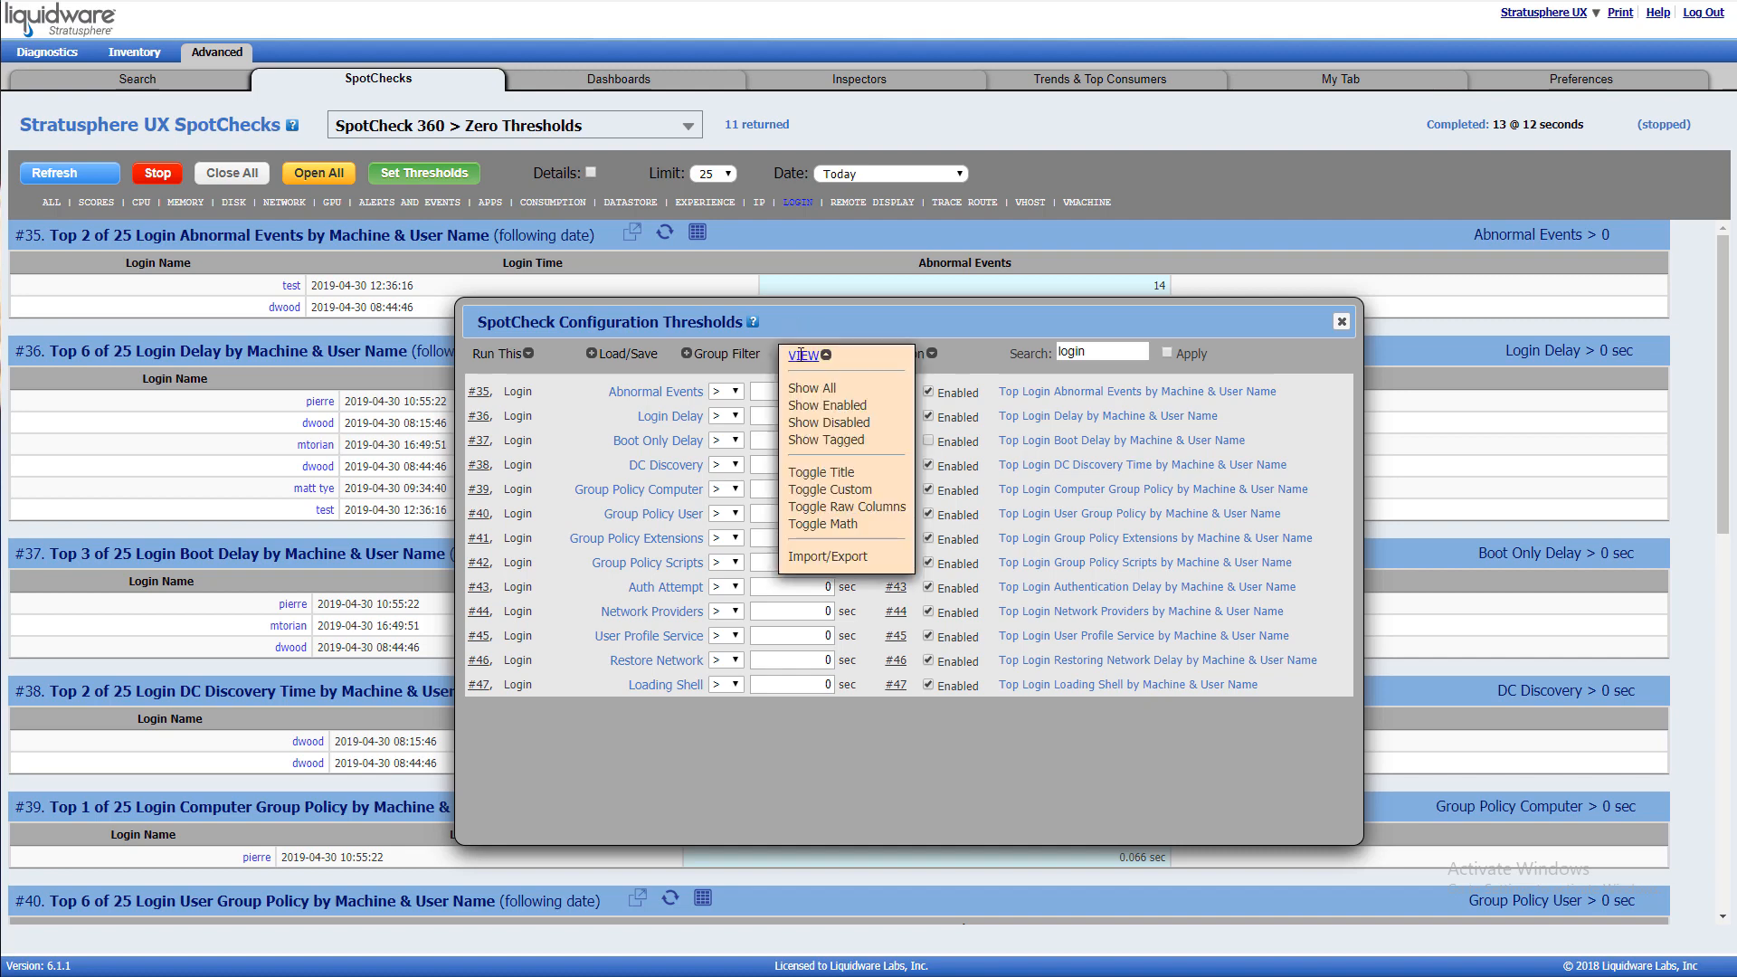
pyautogui.click(818, 401)
pyautogui.moveTo(1347, 453)
pyautogui.mouseDown()
pyautogui.moveTo(1348, 434)
pyautogui.moveTo(1346, 615)
pyautogui.moveTo(1355, 420)
pyautogui.mouseUp()
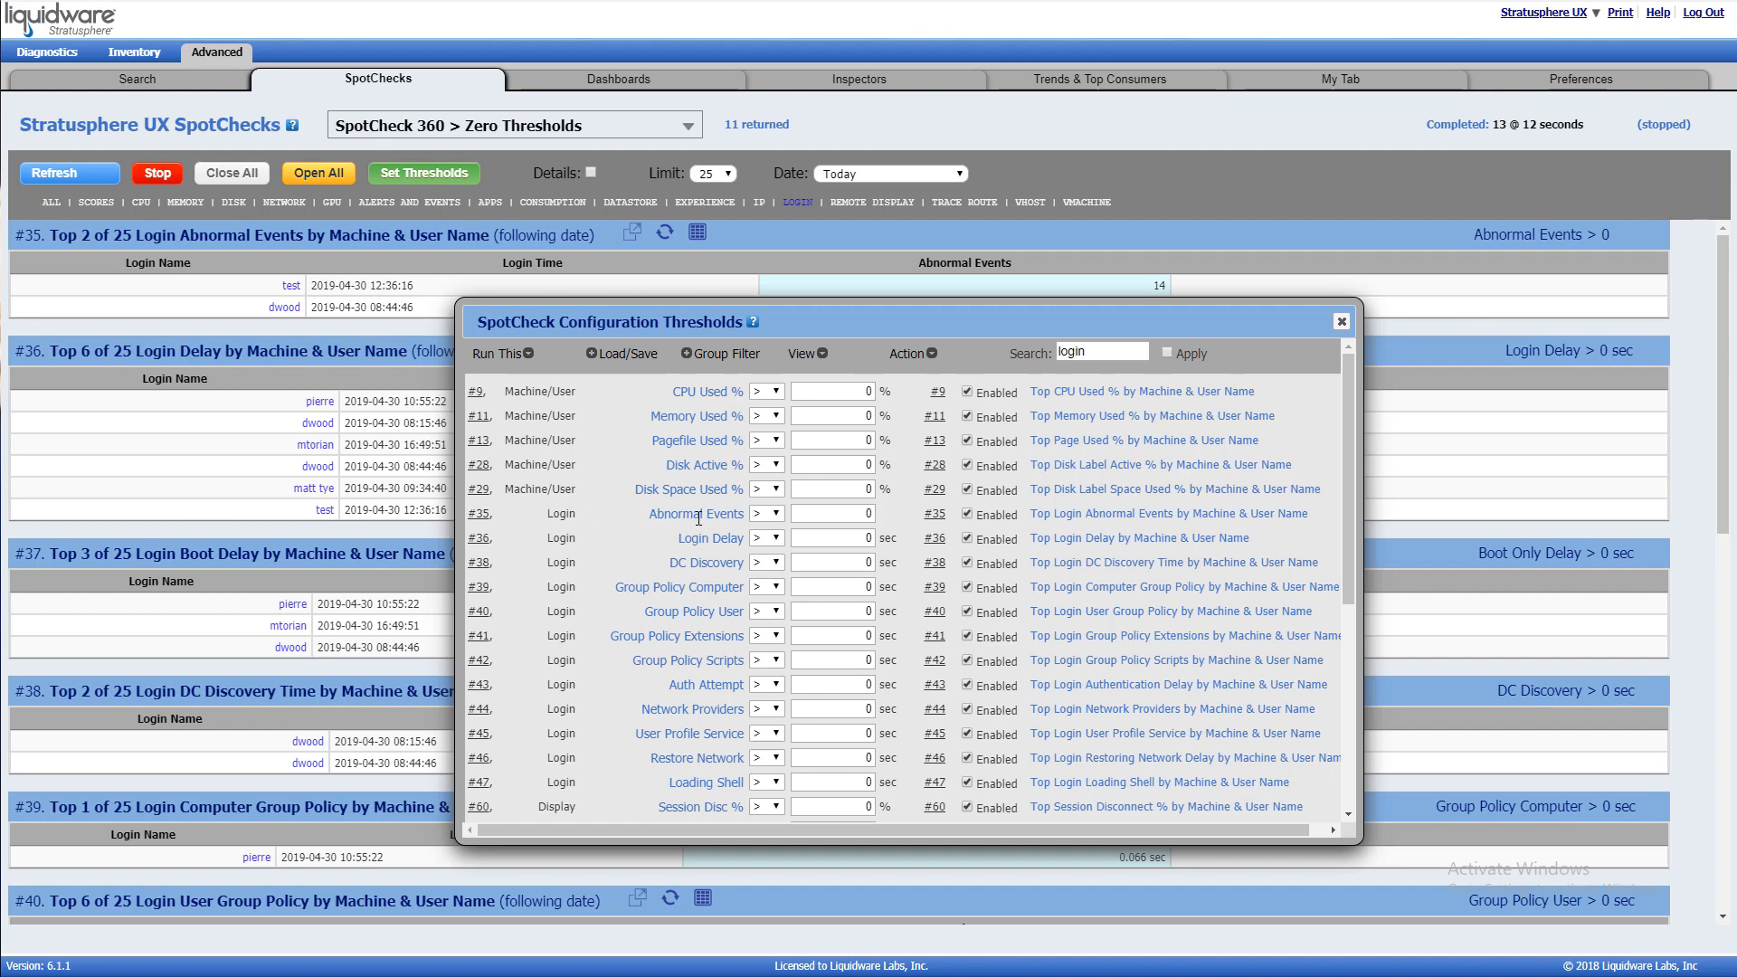
pyautogui.scroll(-4, 662, 513)
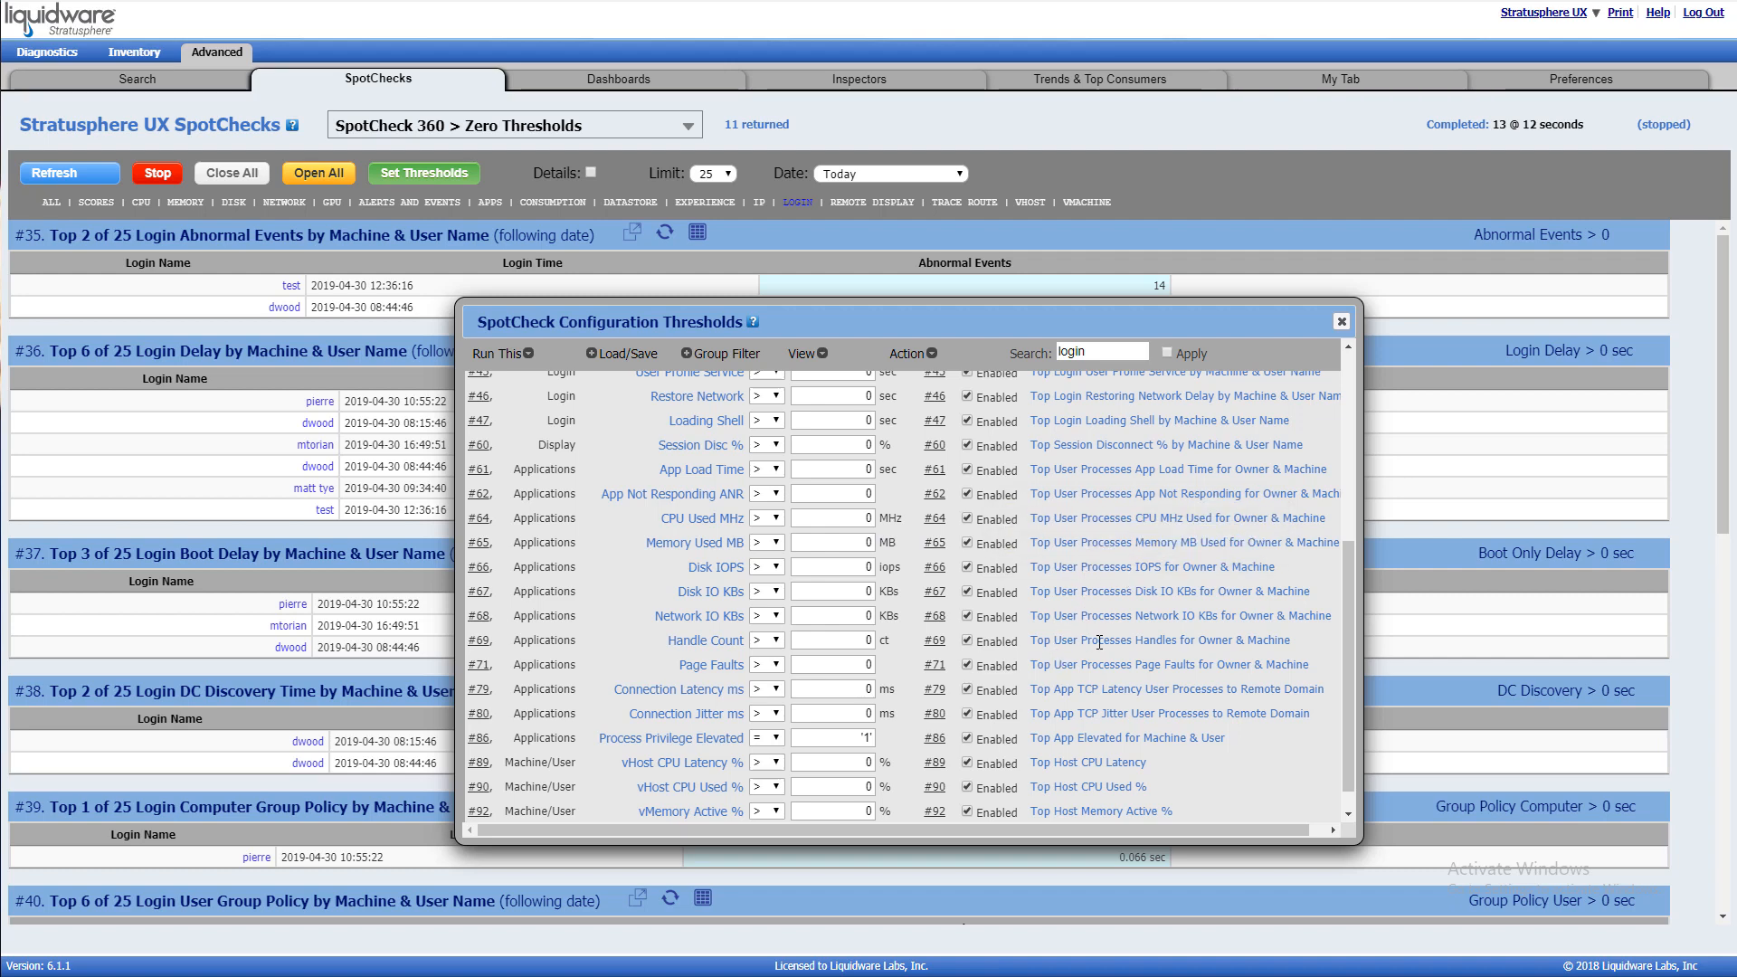
pyautogui.scroll(-1, 1126, 642)
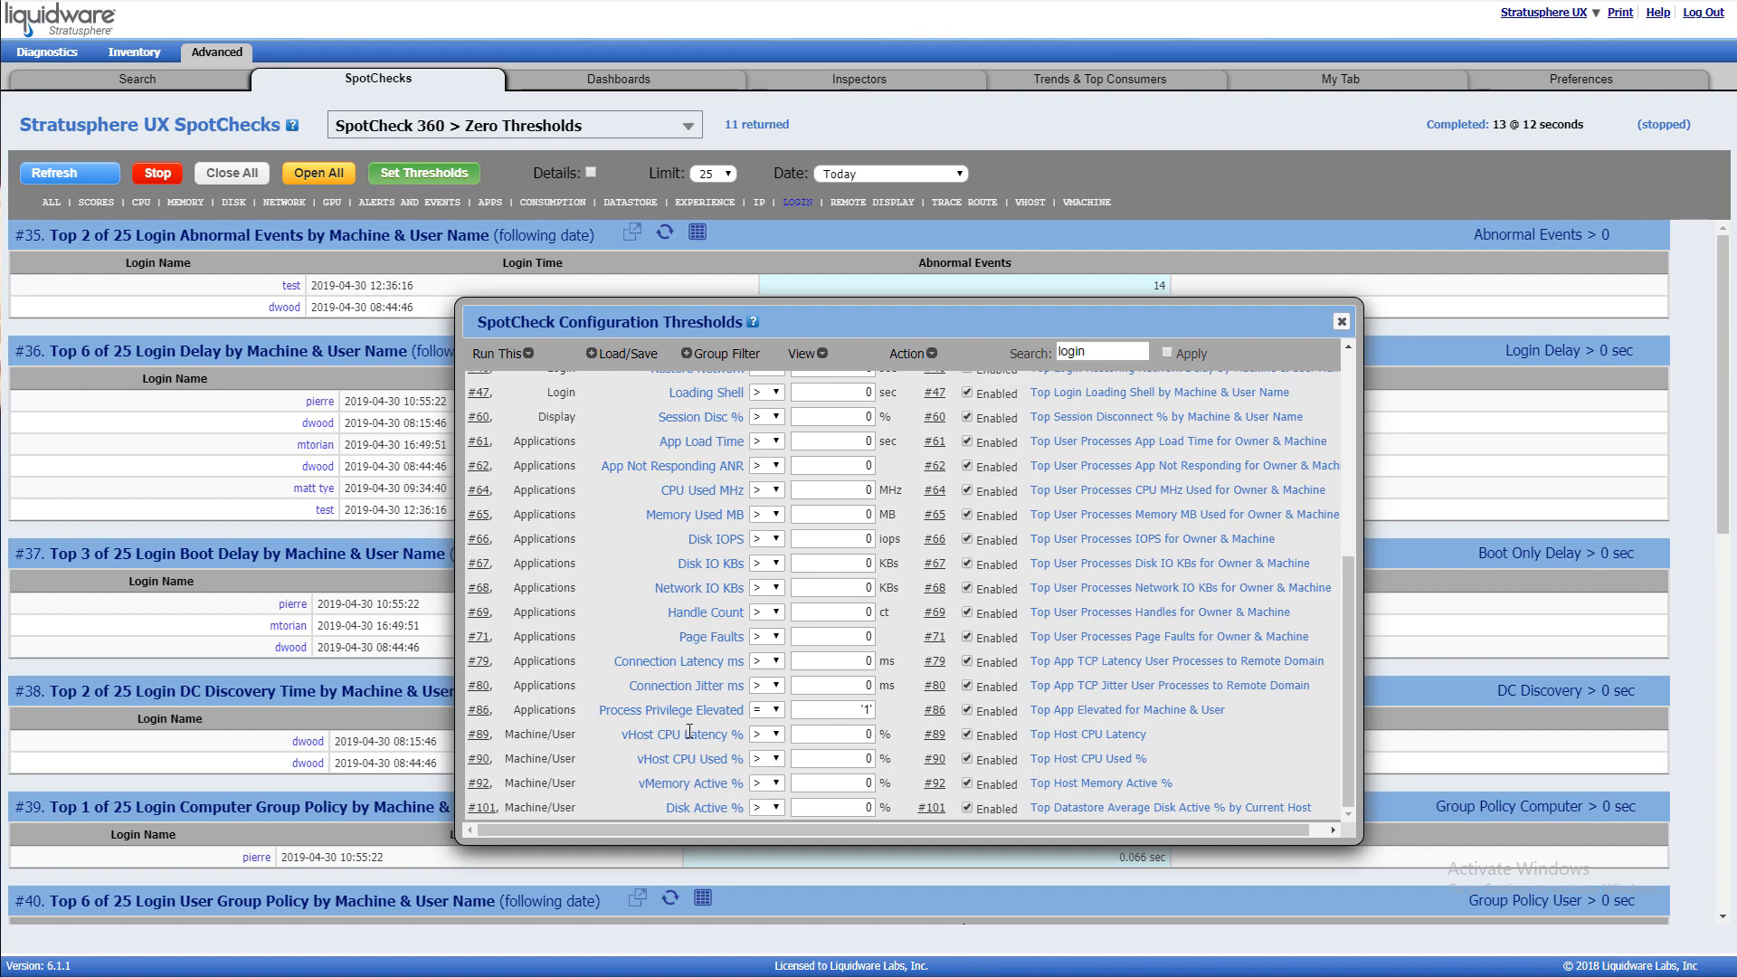
# Load the Alerts and Events category and enable SpotChecks #120 Critical Count and #121 Error Count.
pyautogui.scroll(5, 696, 701)
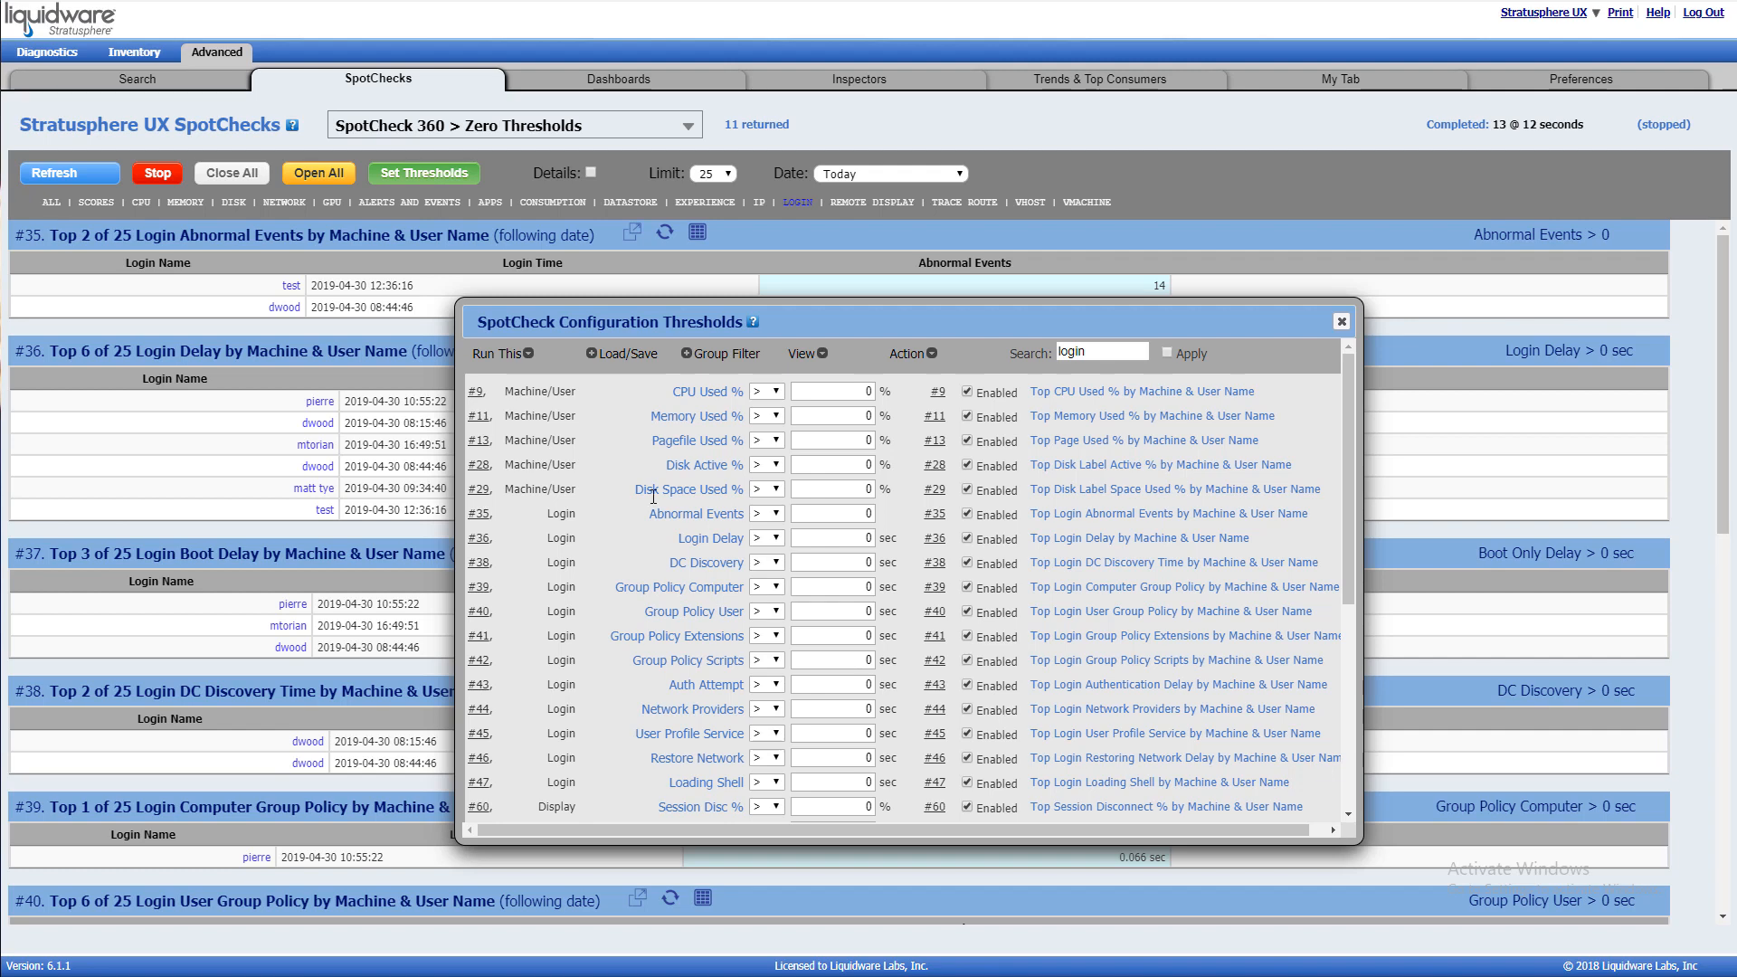
pyautogui.click(404, 203)
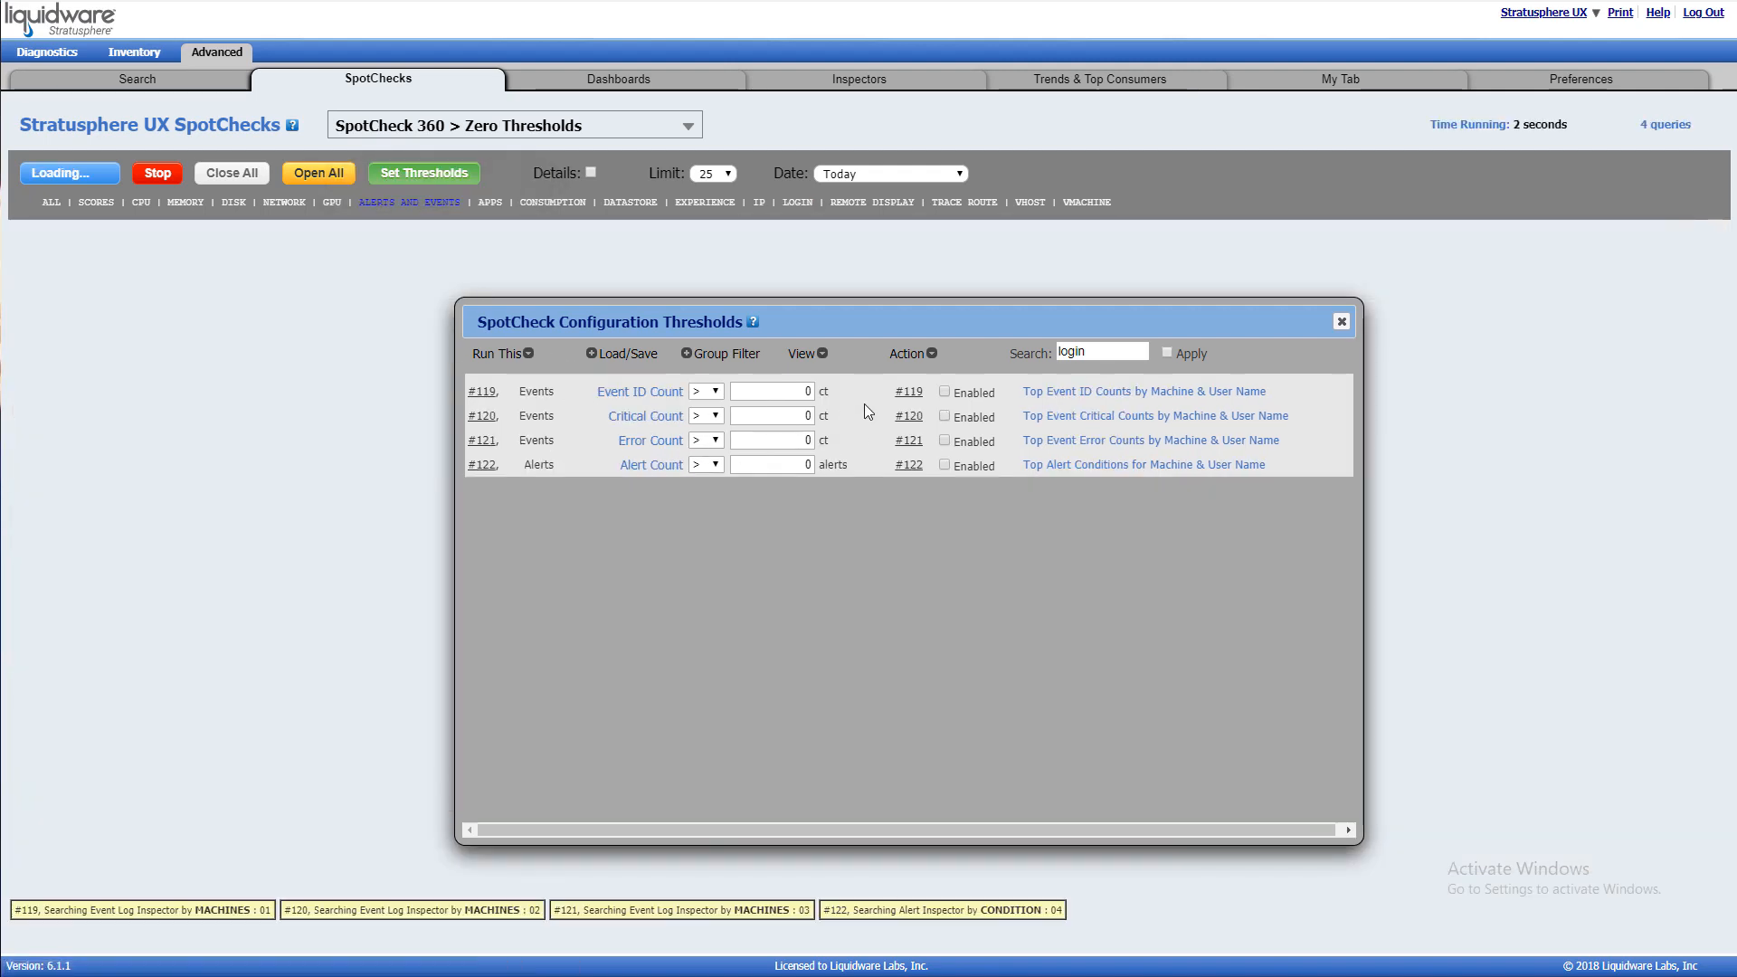
pyautogui.click(945, 416)
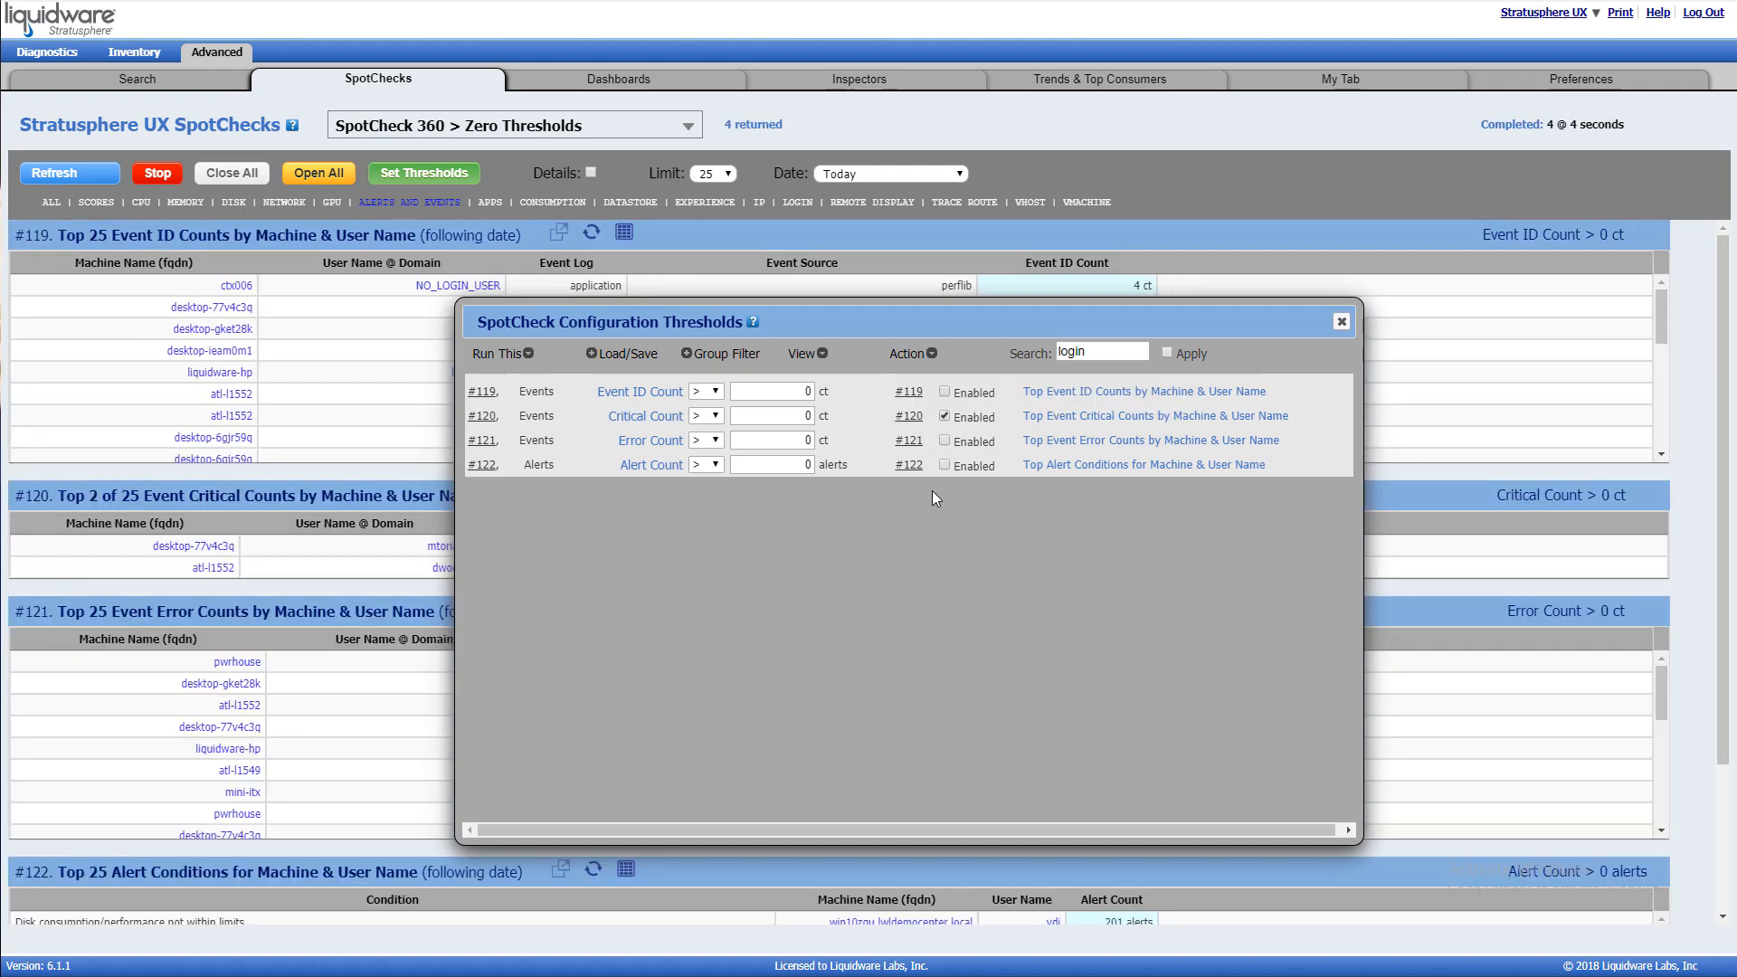
pyautogui.click(945, 442)
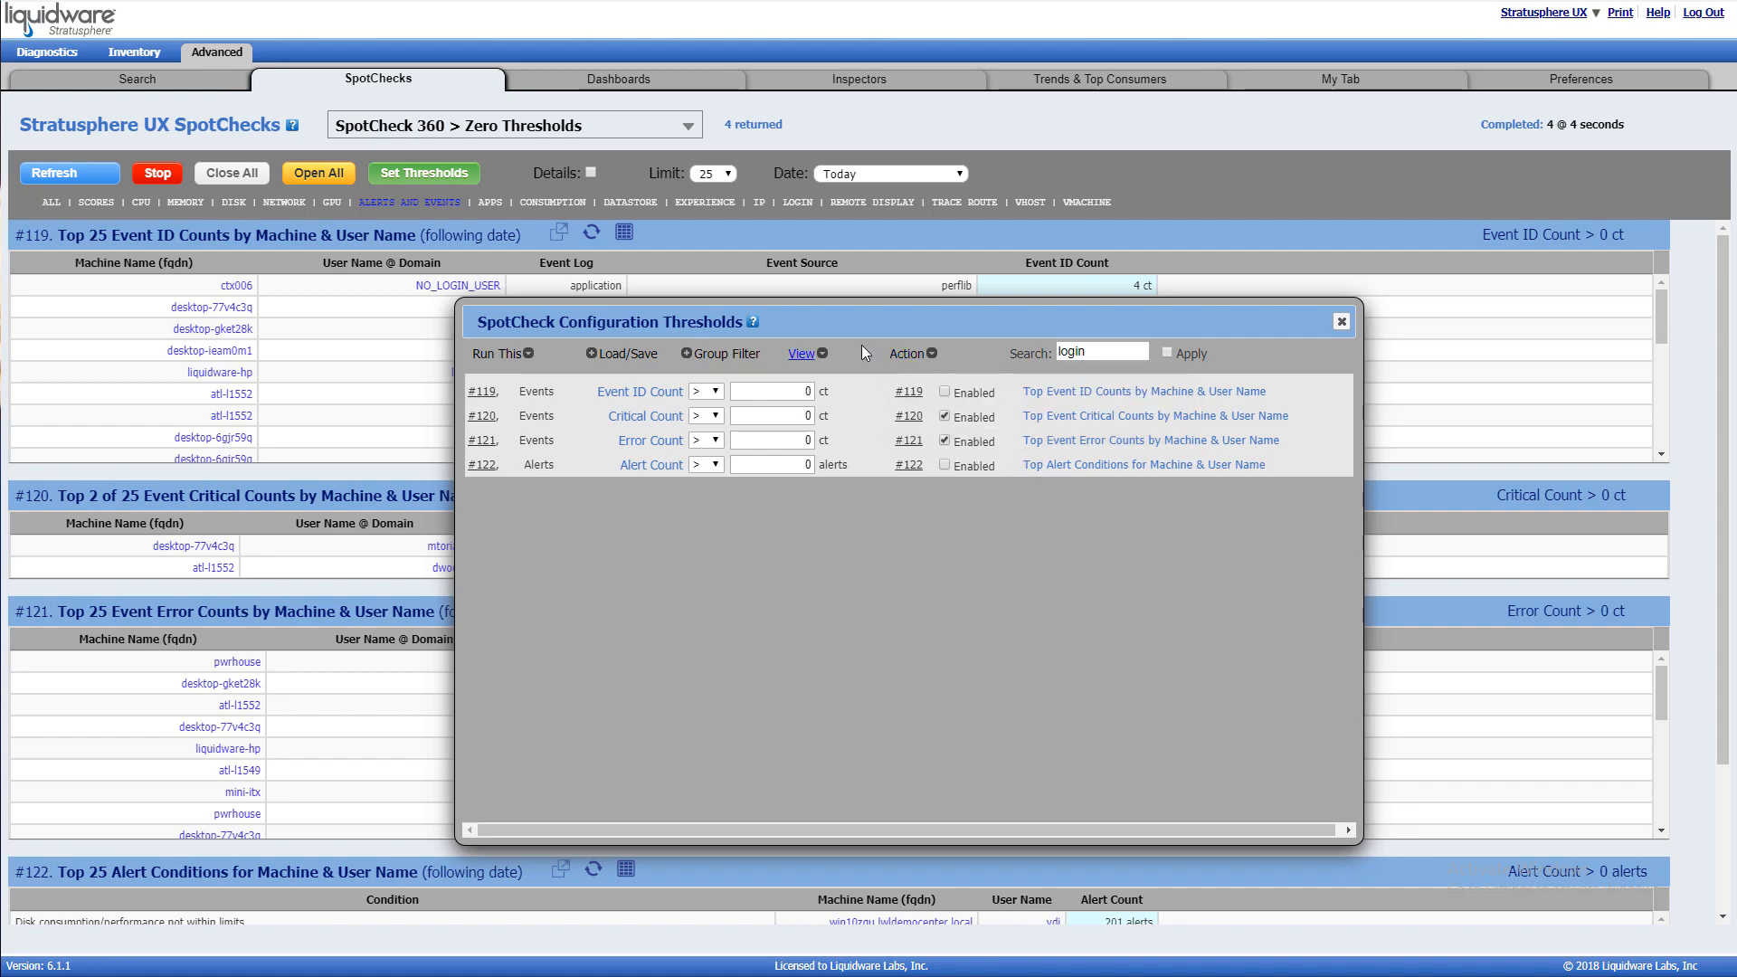
# Show only the enabled SpotChecks in the threshold list and review them down to #121 Error Count.
pyautogui.click(800, 355)
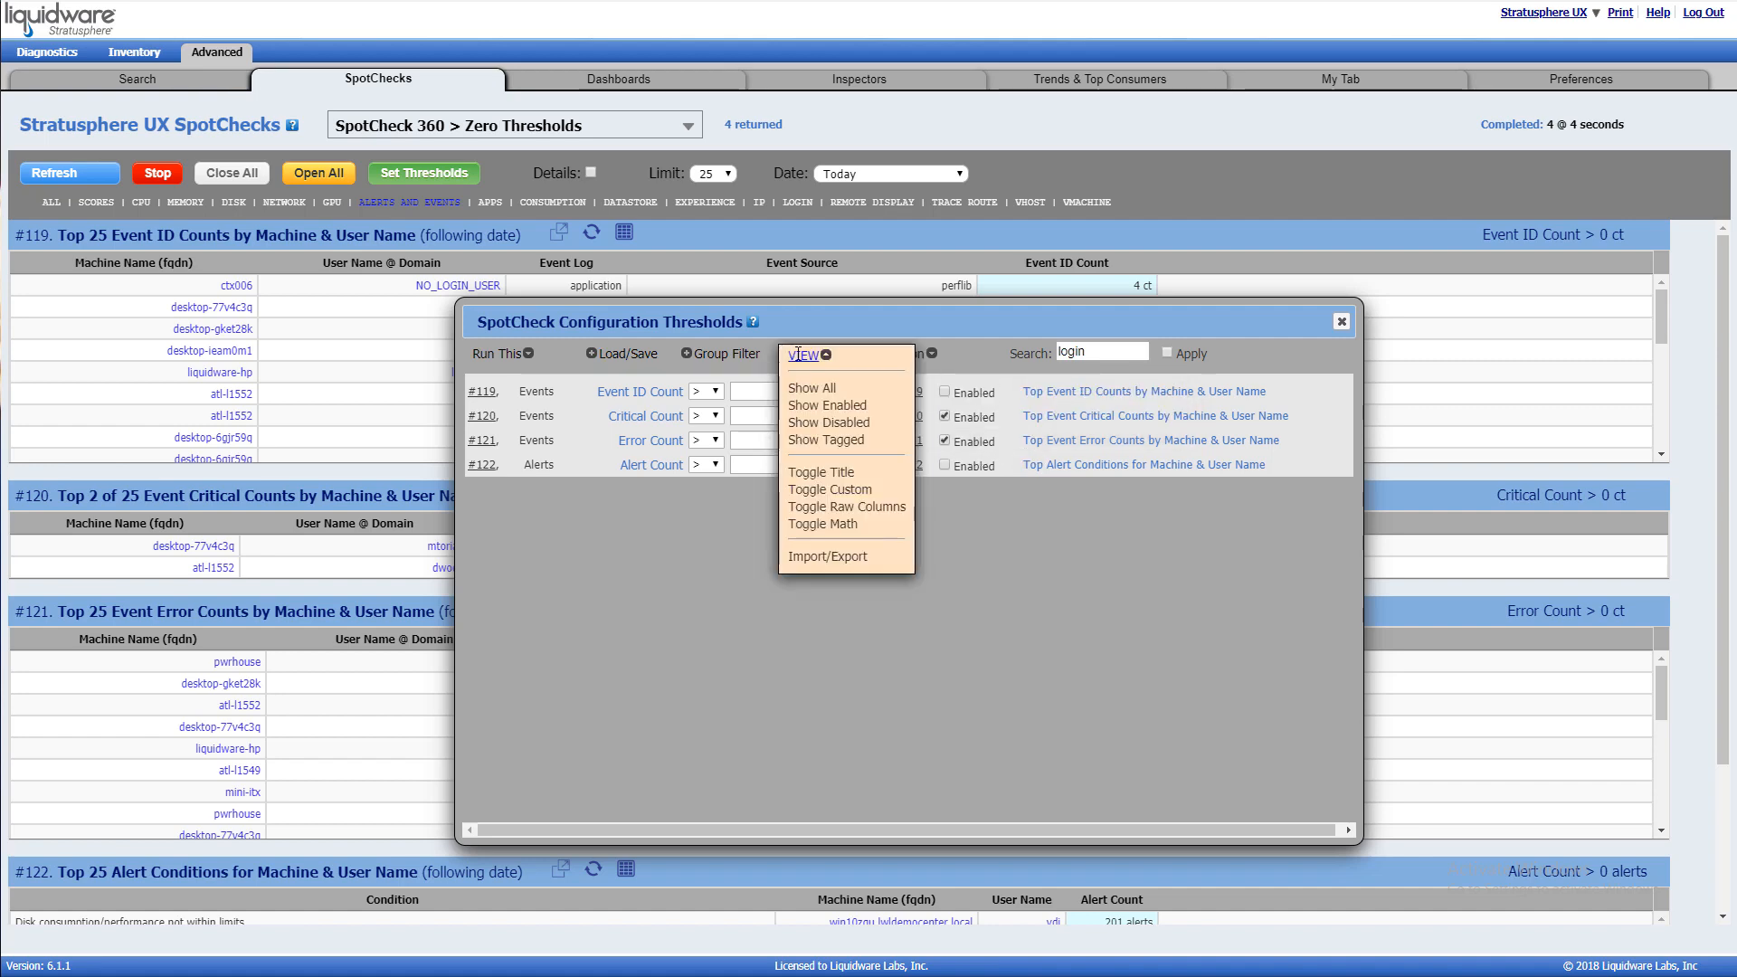
pyautogui.click(804, 405)
pyautogui.scroll(-5, 1091, 529)
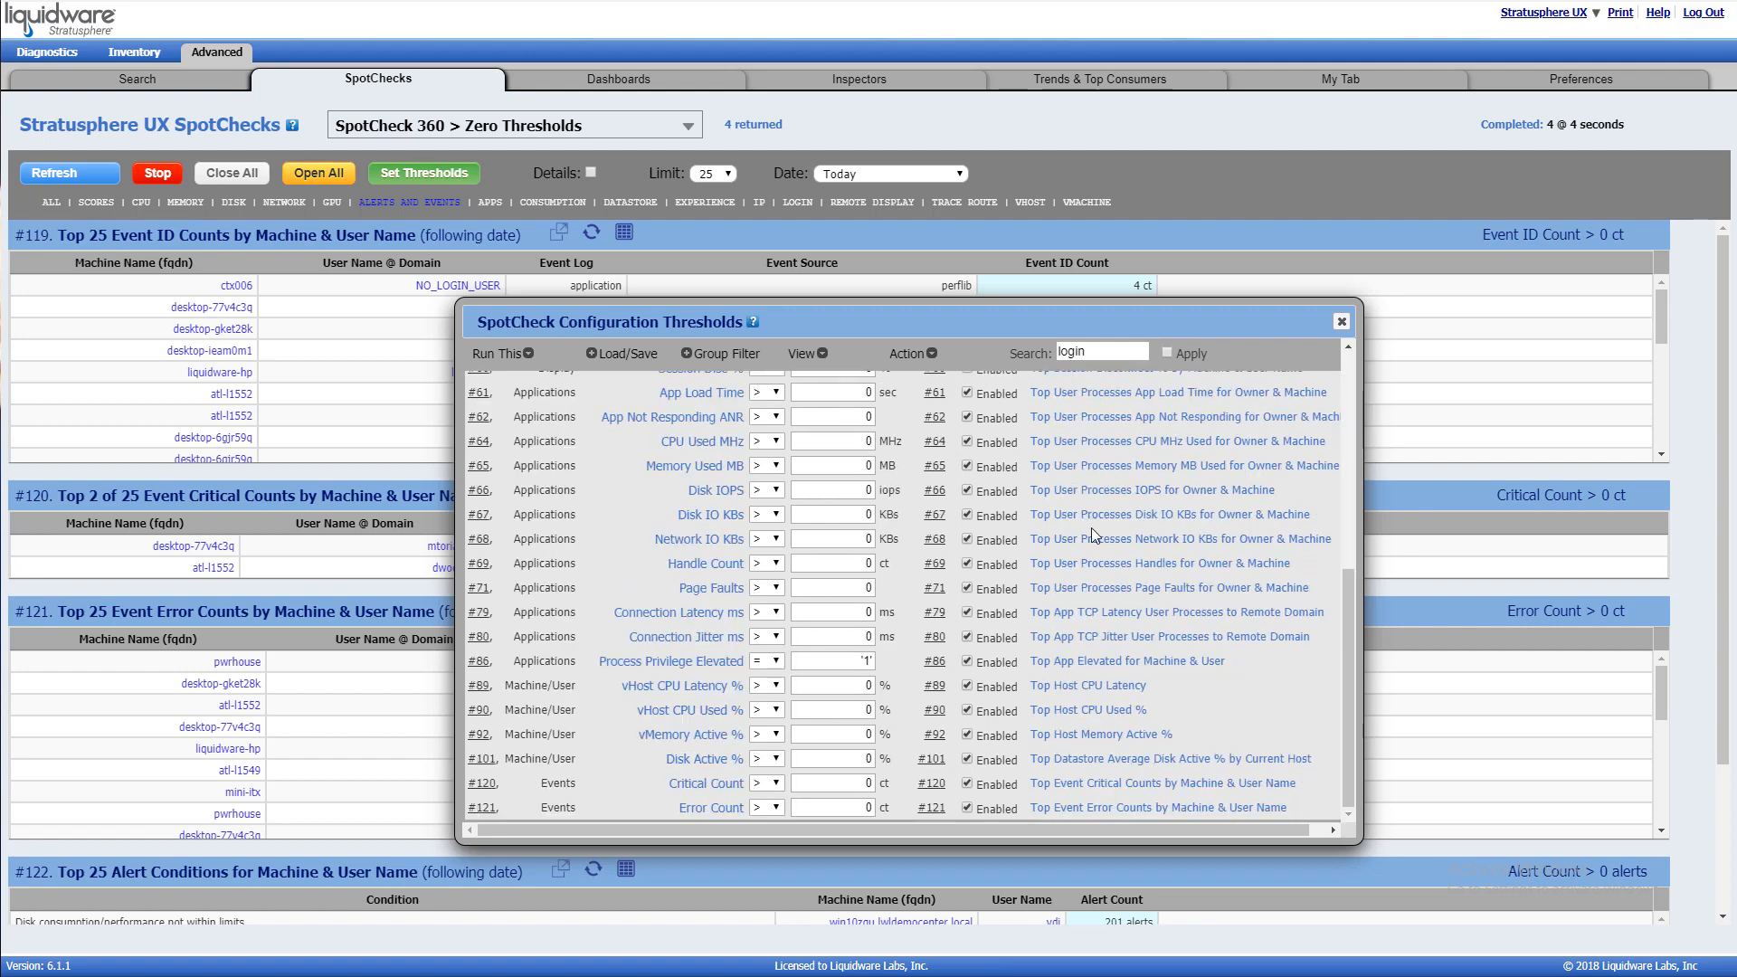
pyautogui.scroll(5, 1091, 528)
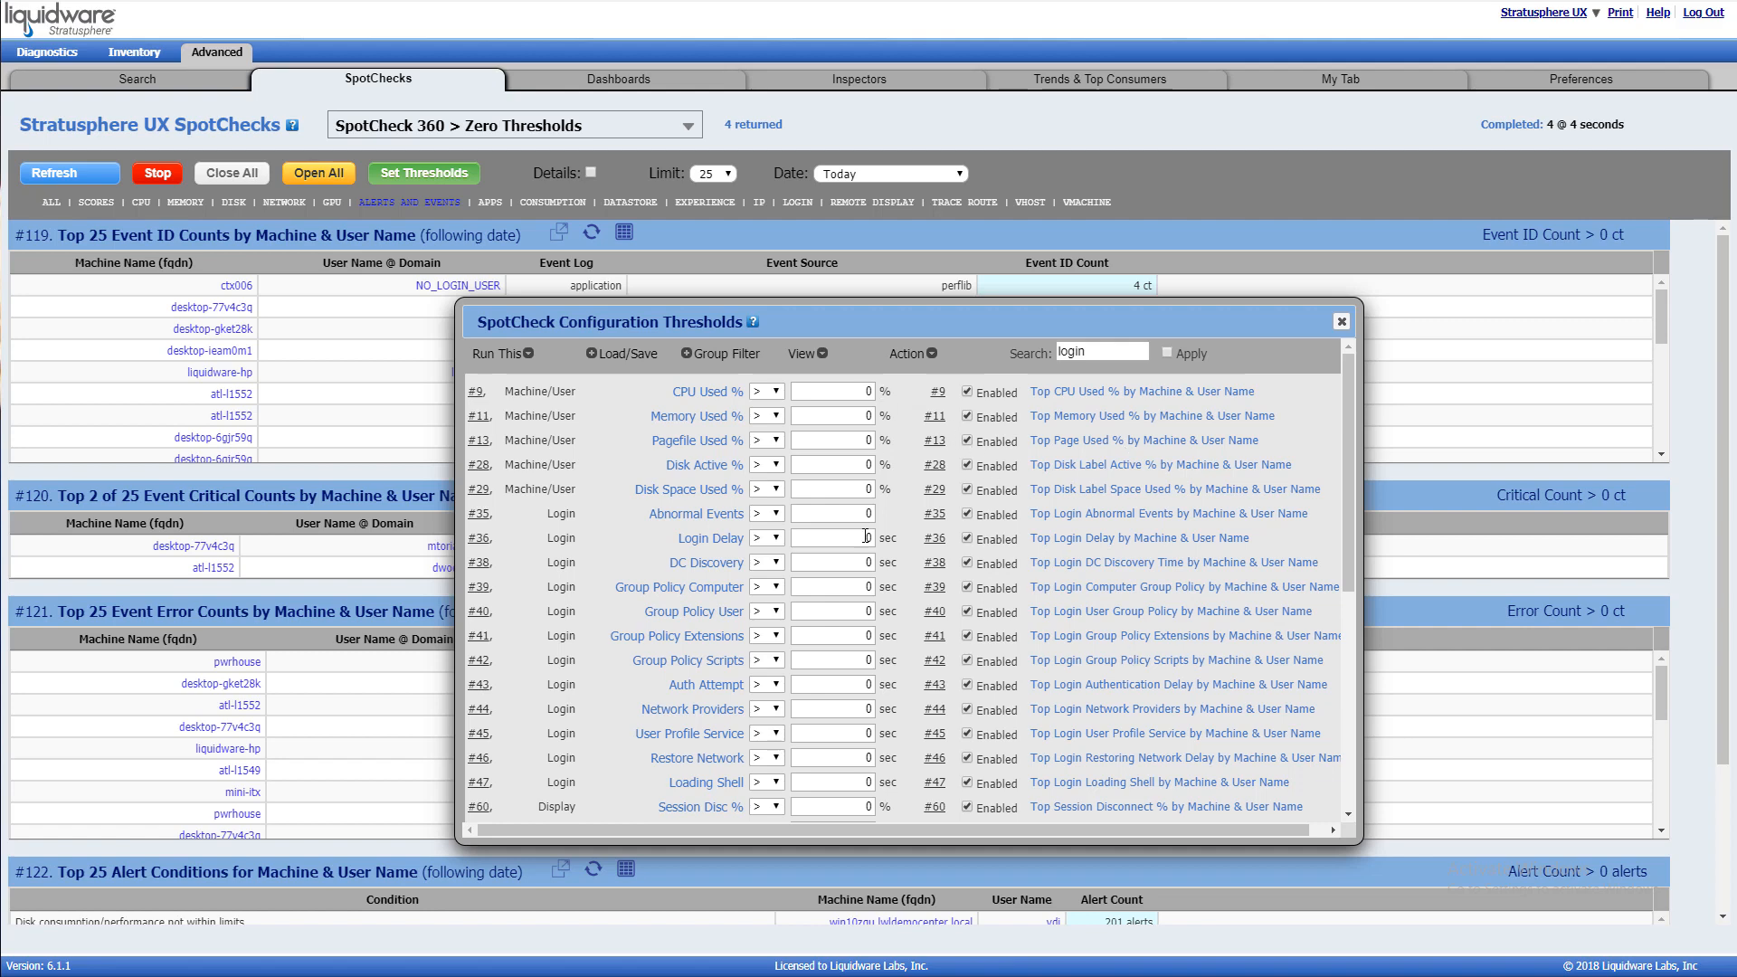
# Set the thresholds to 20% for Pagefile Used, 80% for Memory Used and 90% for Disk Space Used.
pyautogui.click(837, 442)
pyautogui.write('20')
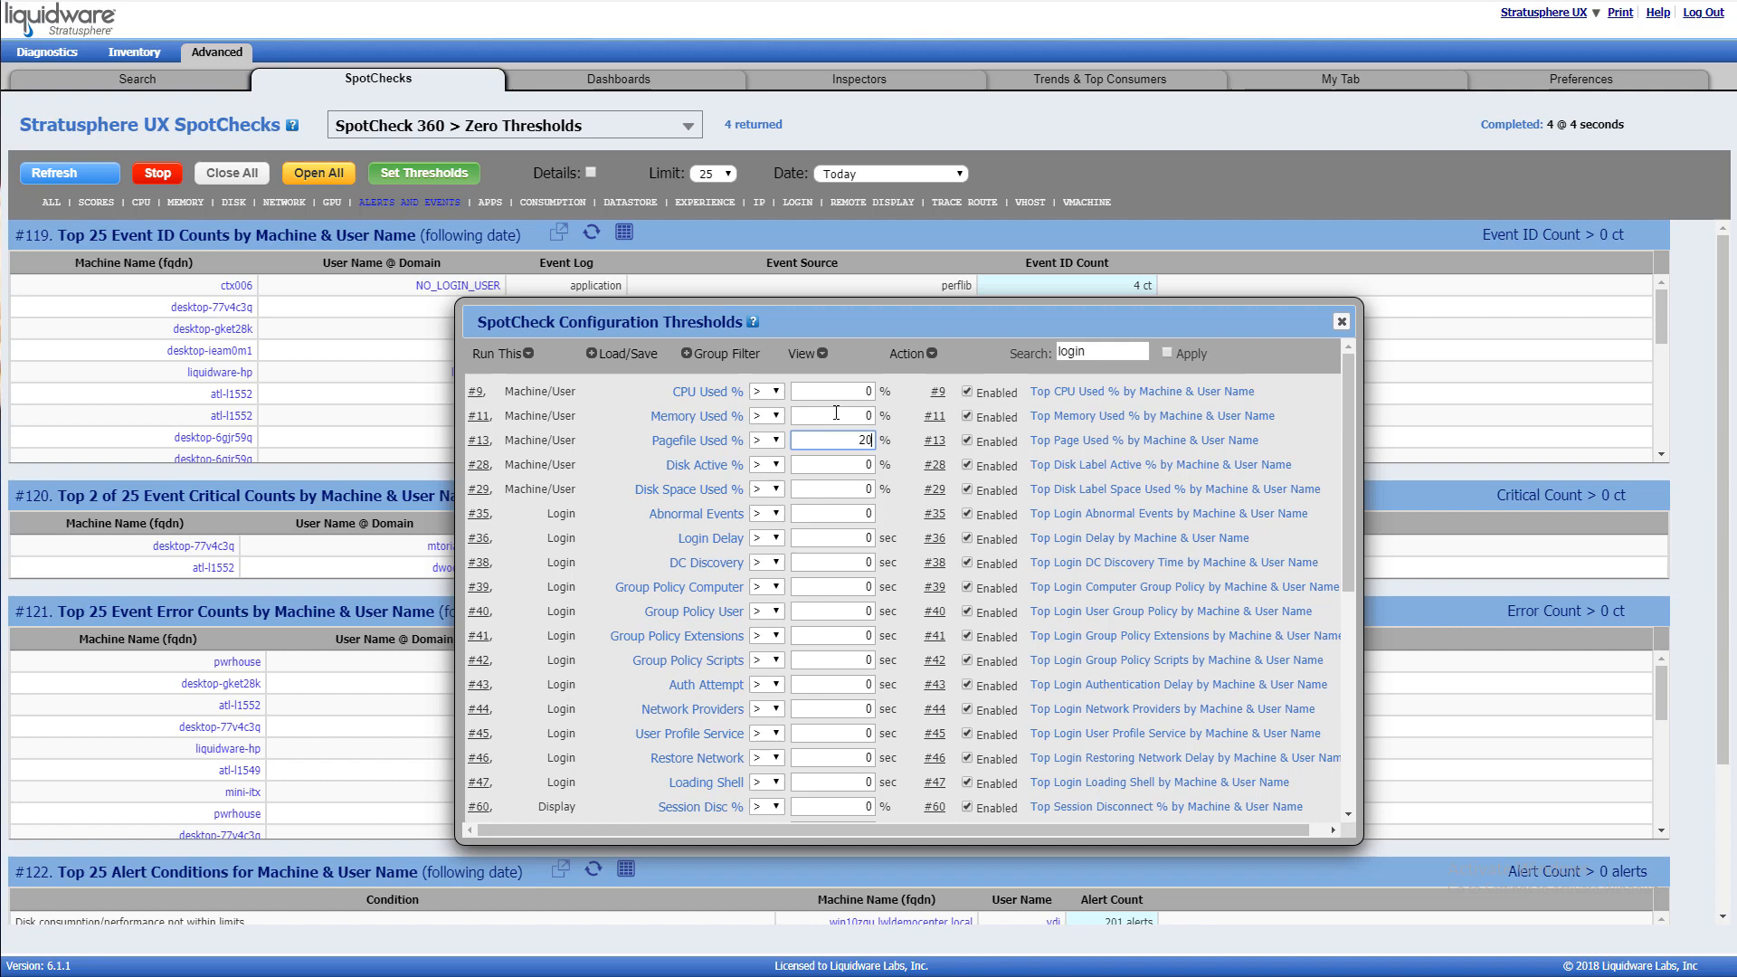
pyautogui.click(836, 415)
pyautogui.write('870')
pyautogui.press('BackSpace')
pyautogui.press('BackSpace')
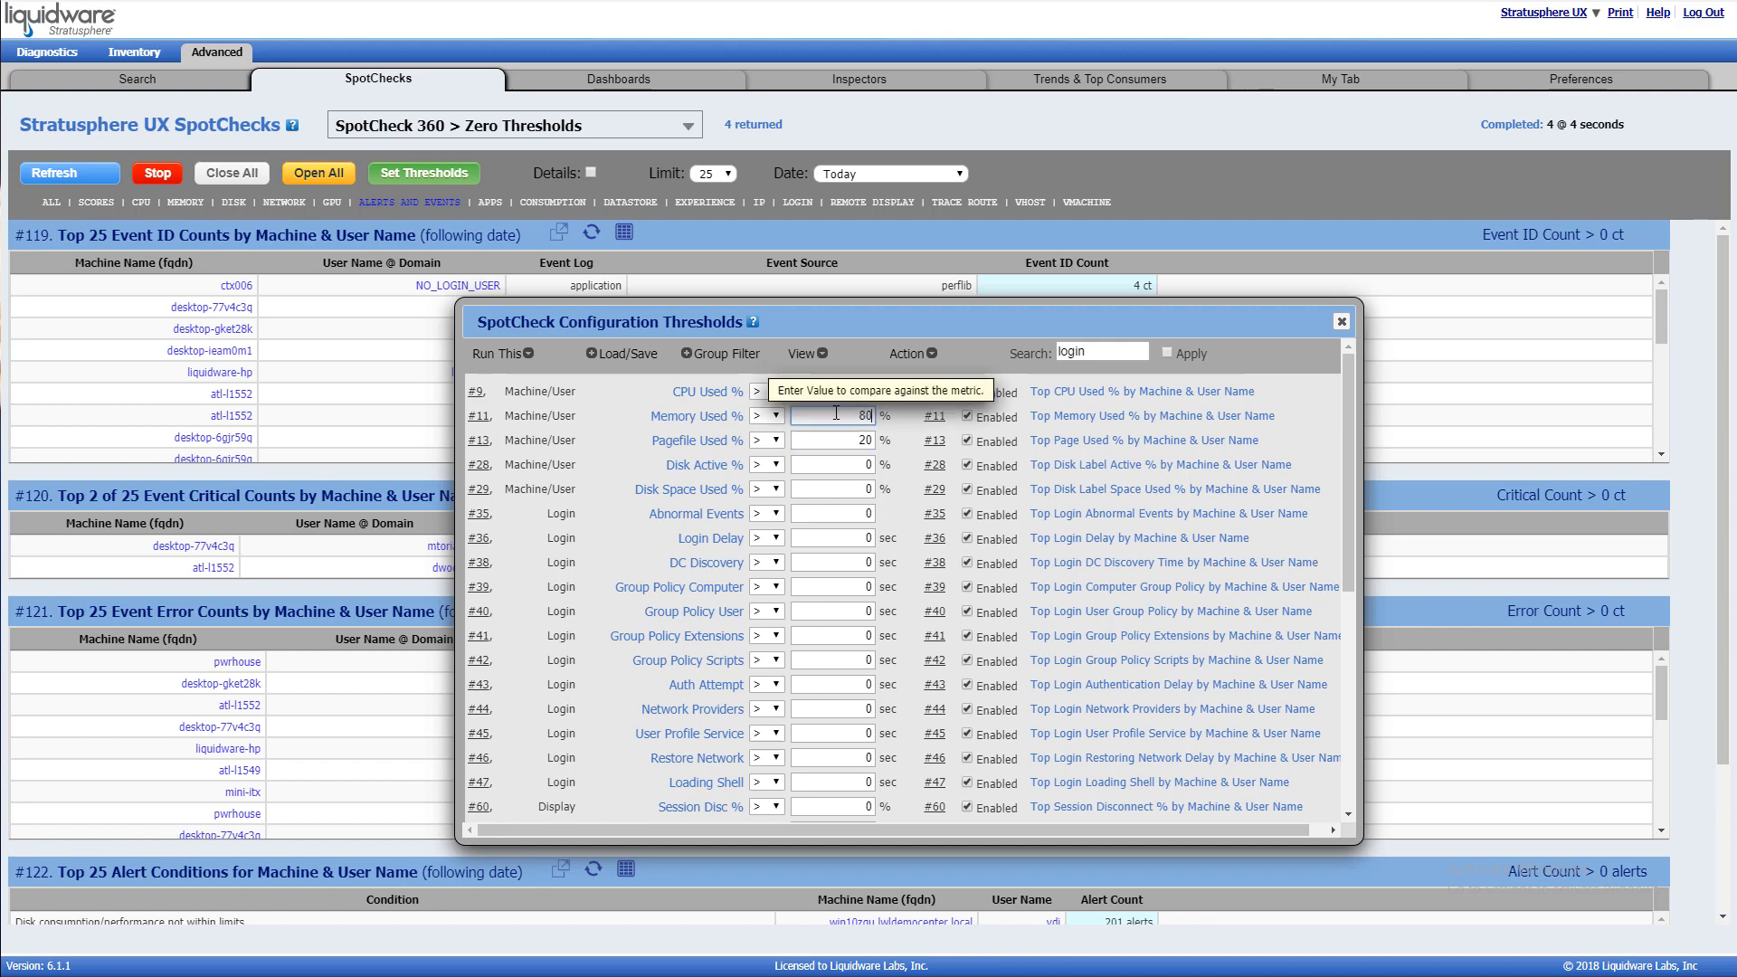
pyautogui.click(814, 488)
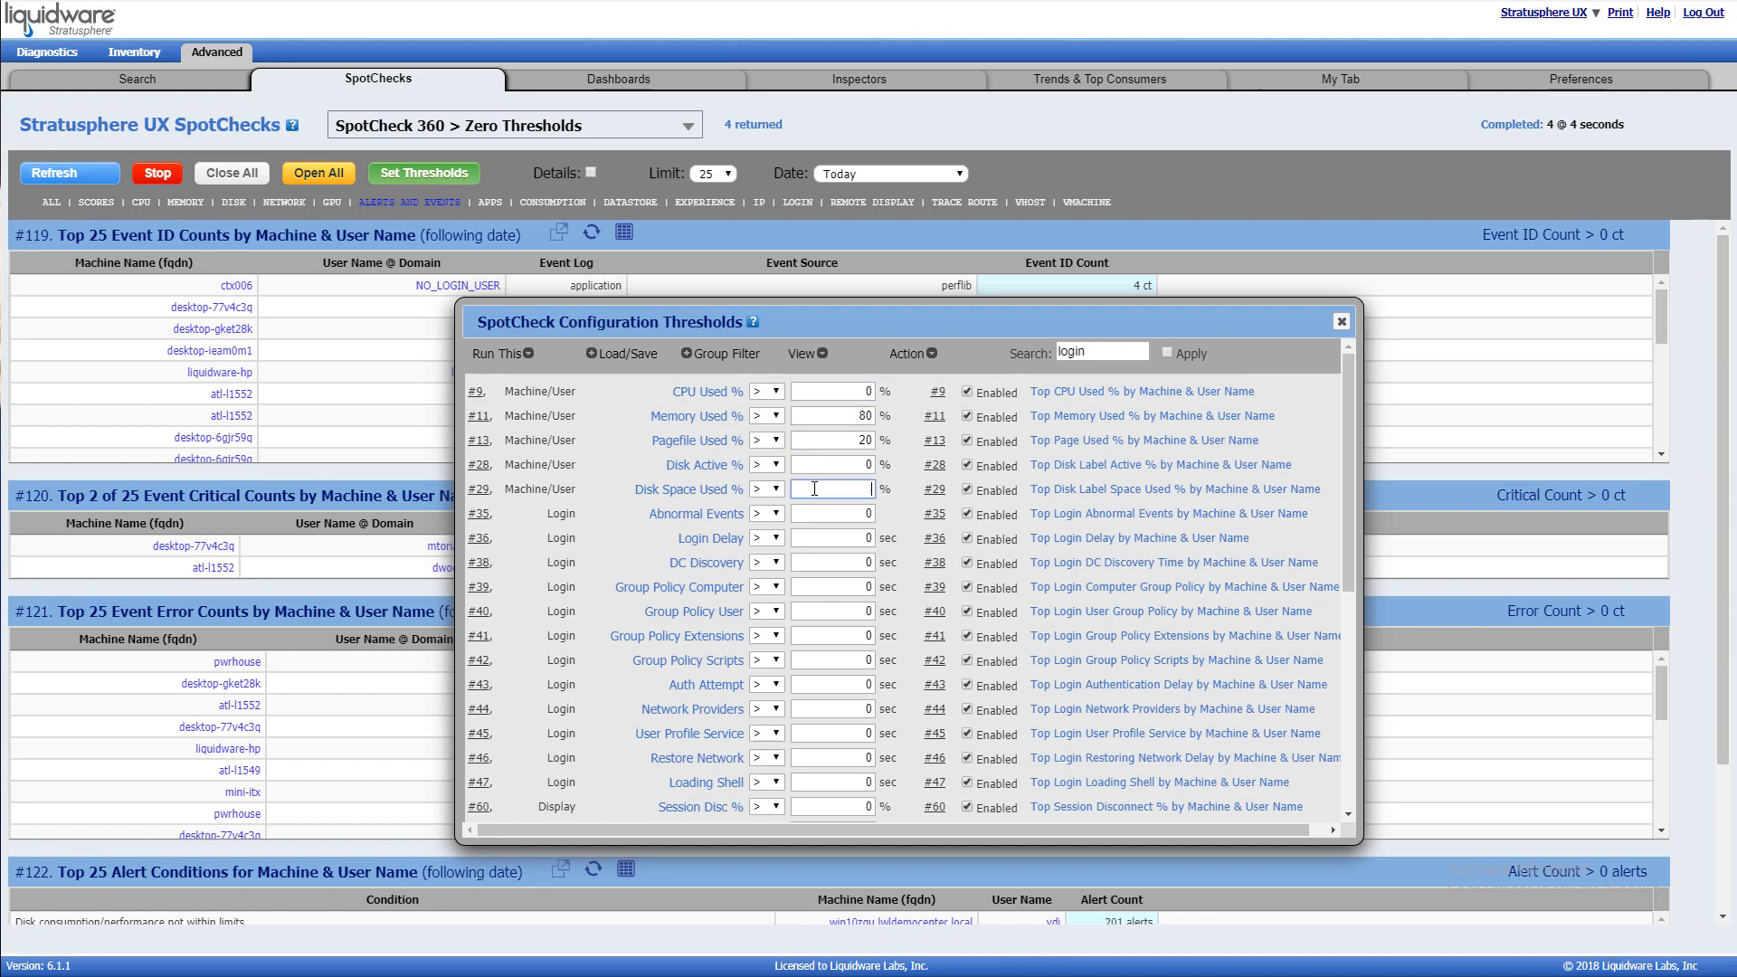
pyautogui.write('90')
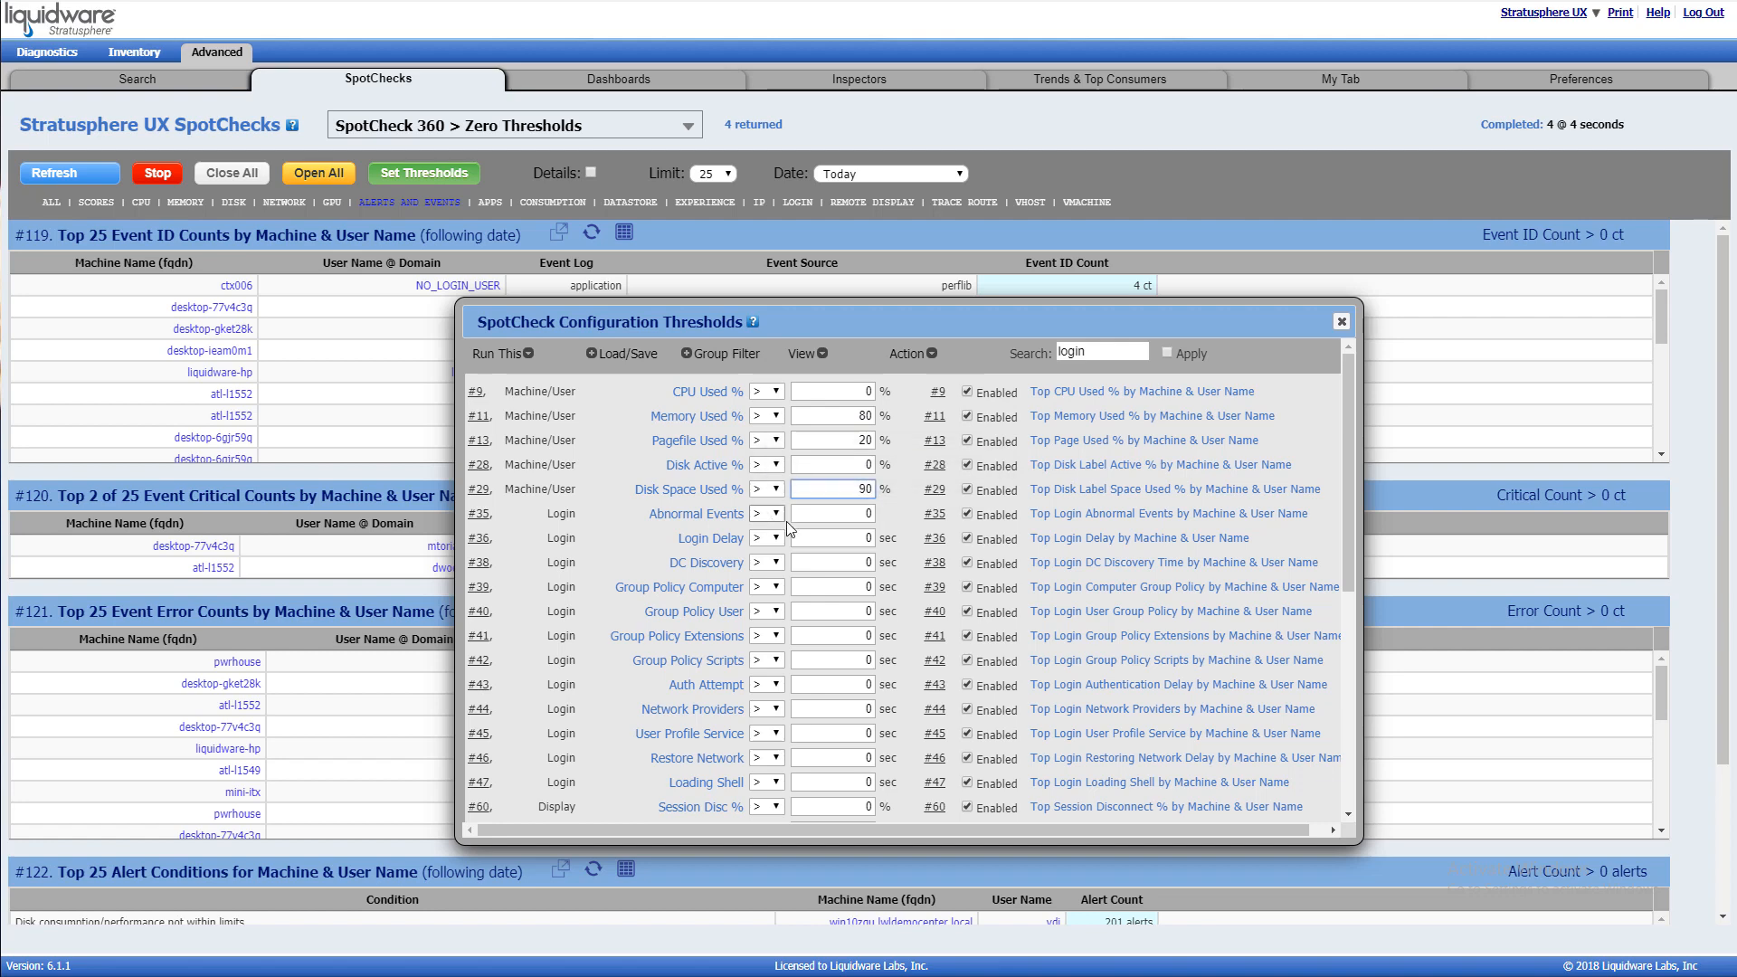
# Reset the Memory Used, Pagefile Used and Disk Space Used thresholds to 0.
pyautogui.click(839, 415)
pyautogui.press('Delete')
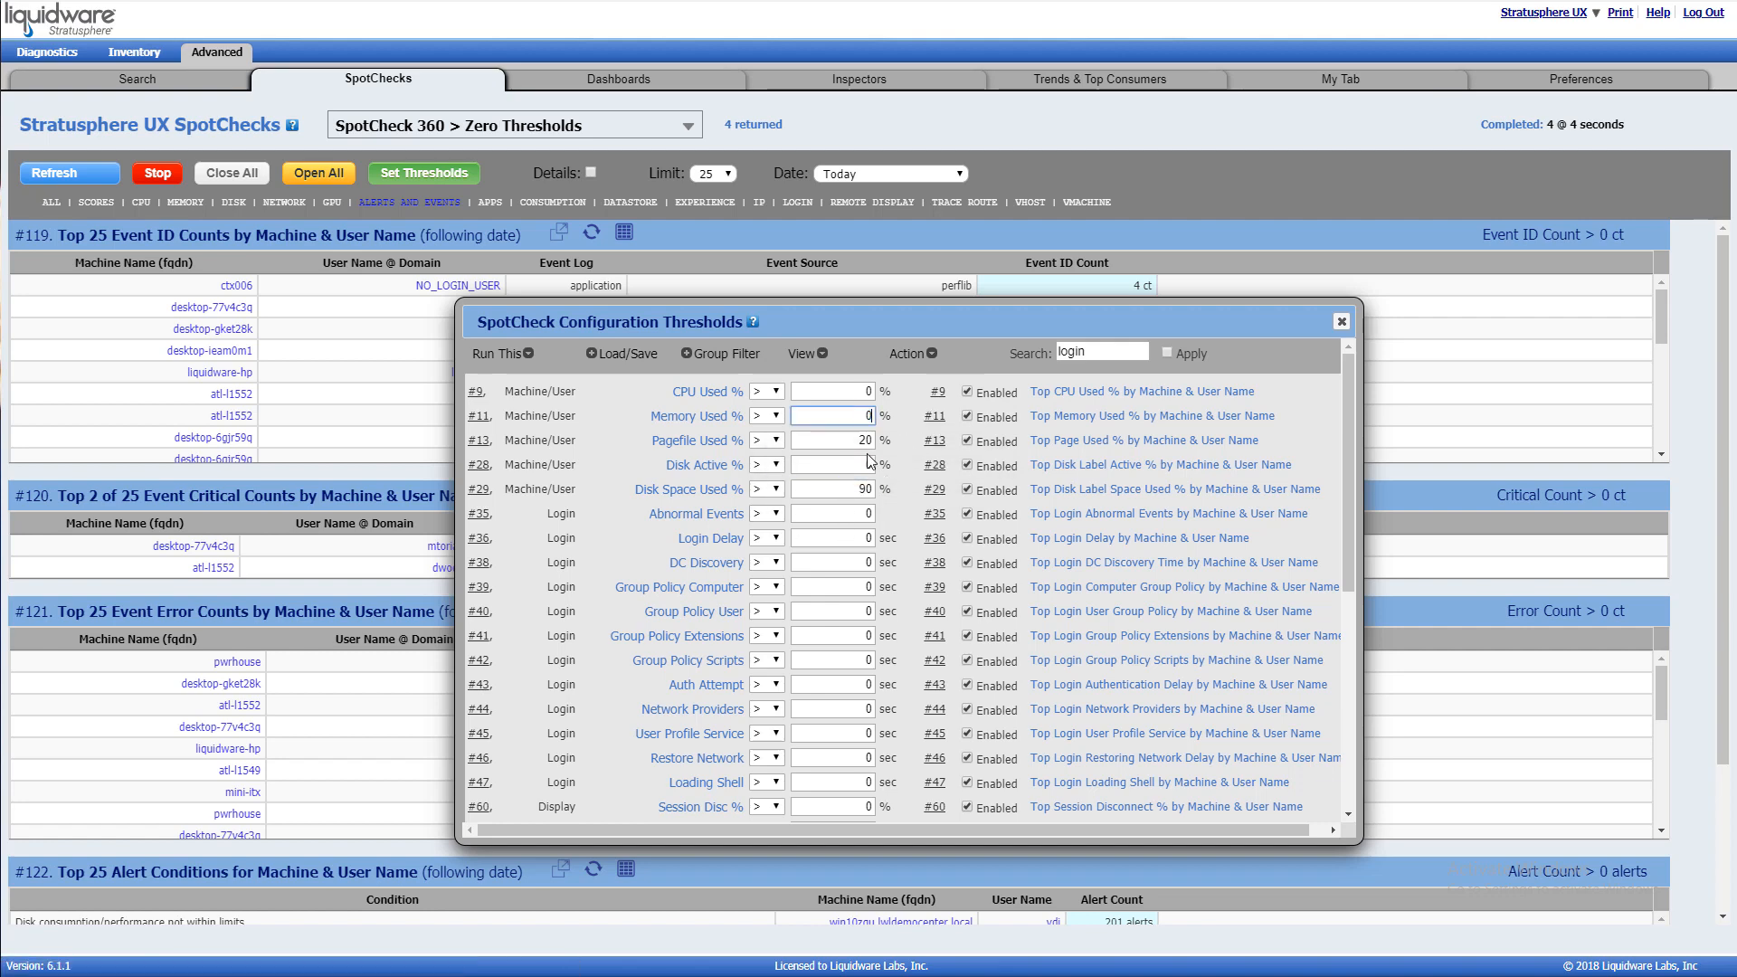
pyautogui.click(840, 440)
pyautogui.press('Delete')
pyautogui.press('Delete')
pyautogui.click(846, 489)
pyautogui.press('Delete')
pyautogui.press('Delete')
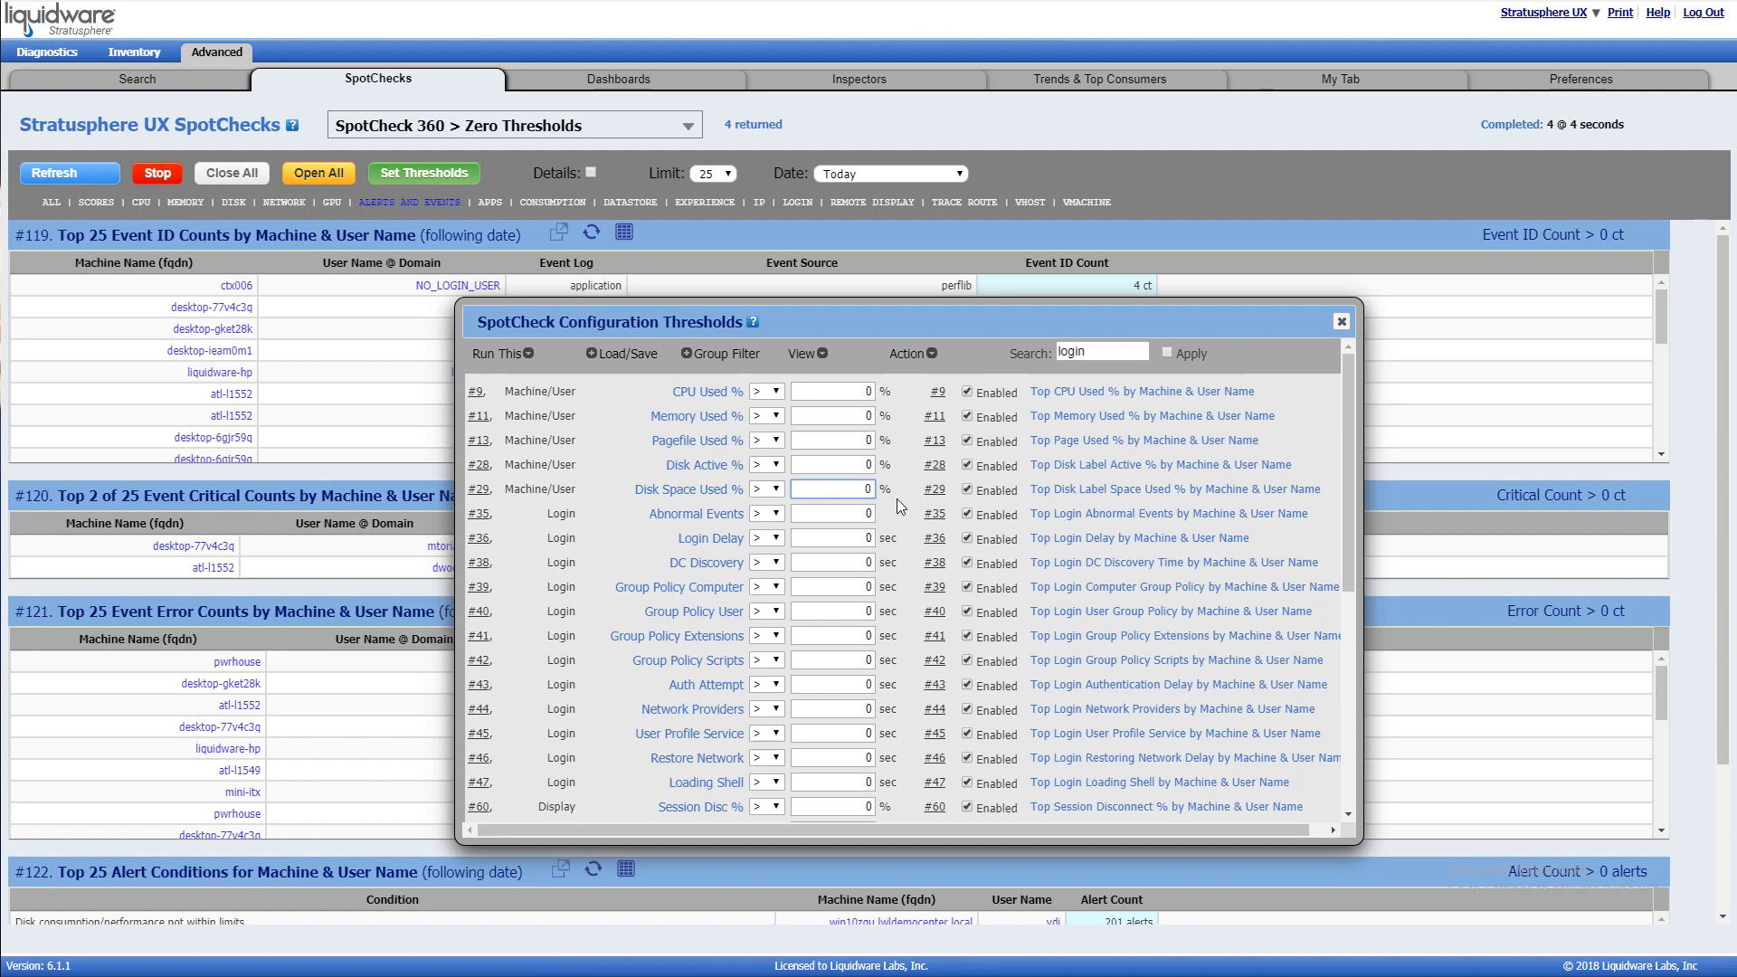
# Open the load and save settings and set the configuration's menu title to "My Bag 'O Tricks".
pyautogui.click(613, 356)
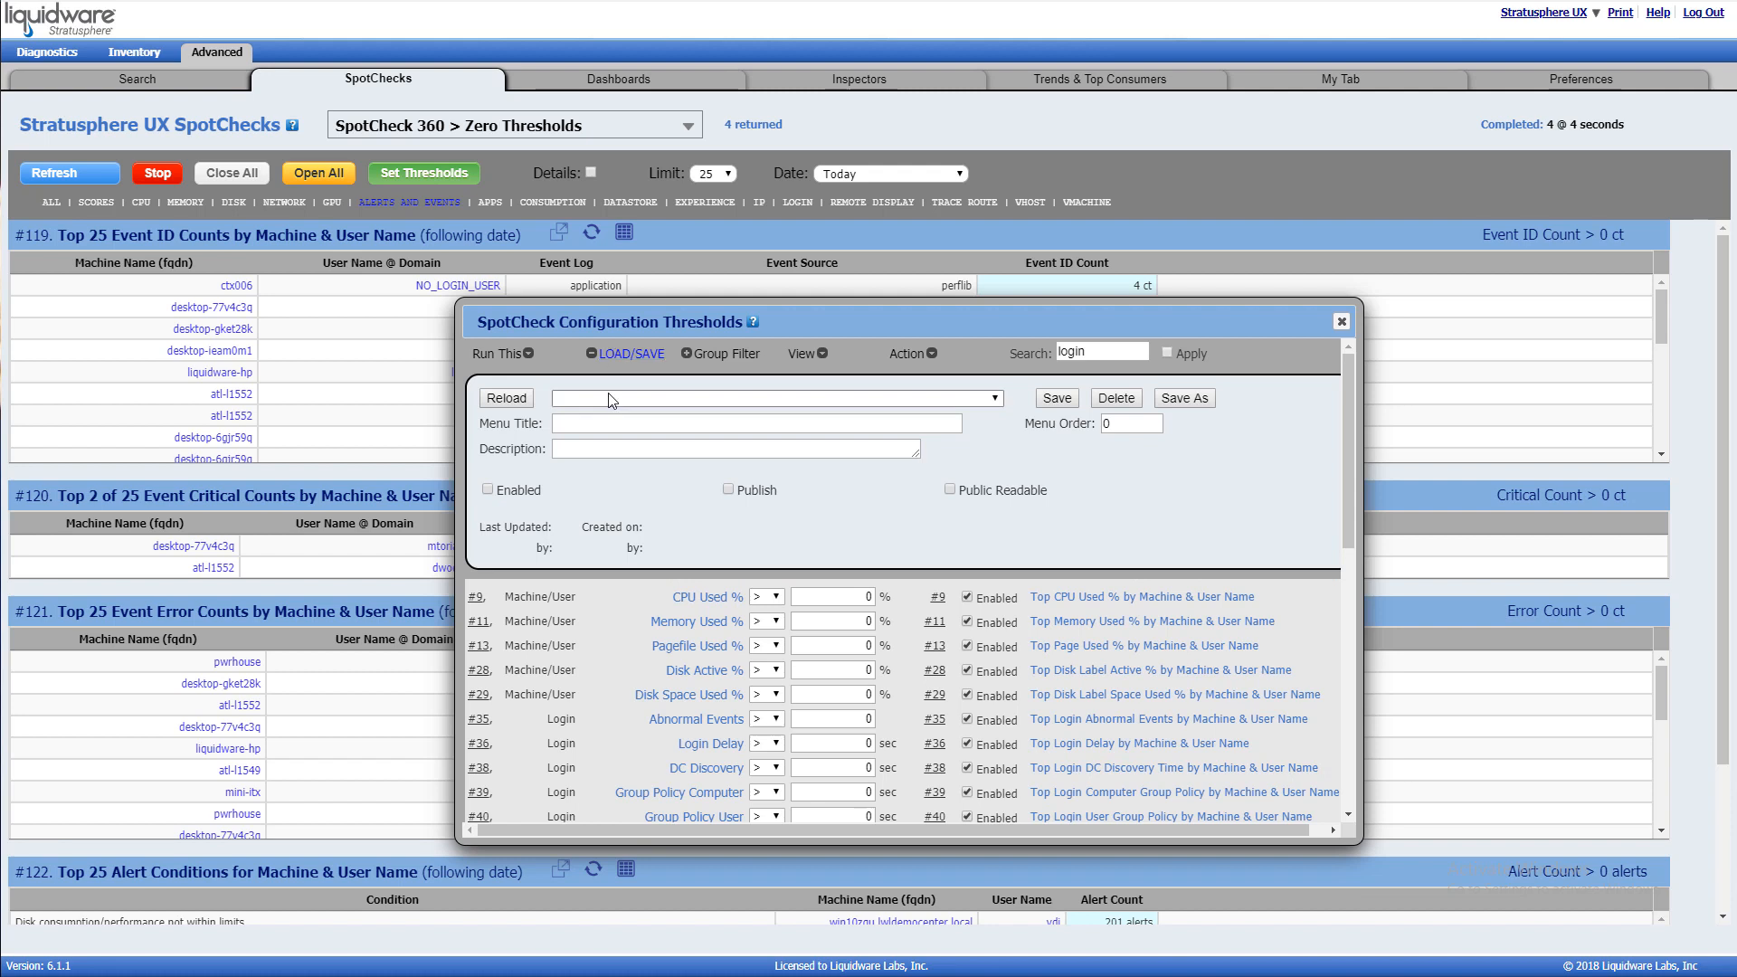
pyautogui.click(598, 426)
pyautogui.write('My Bag')
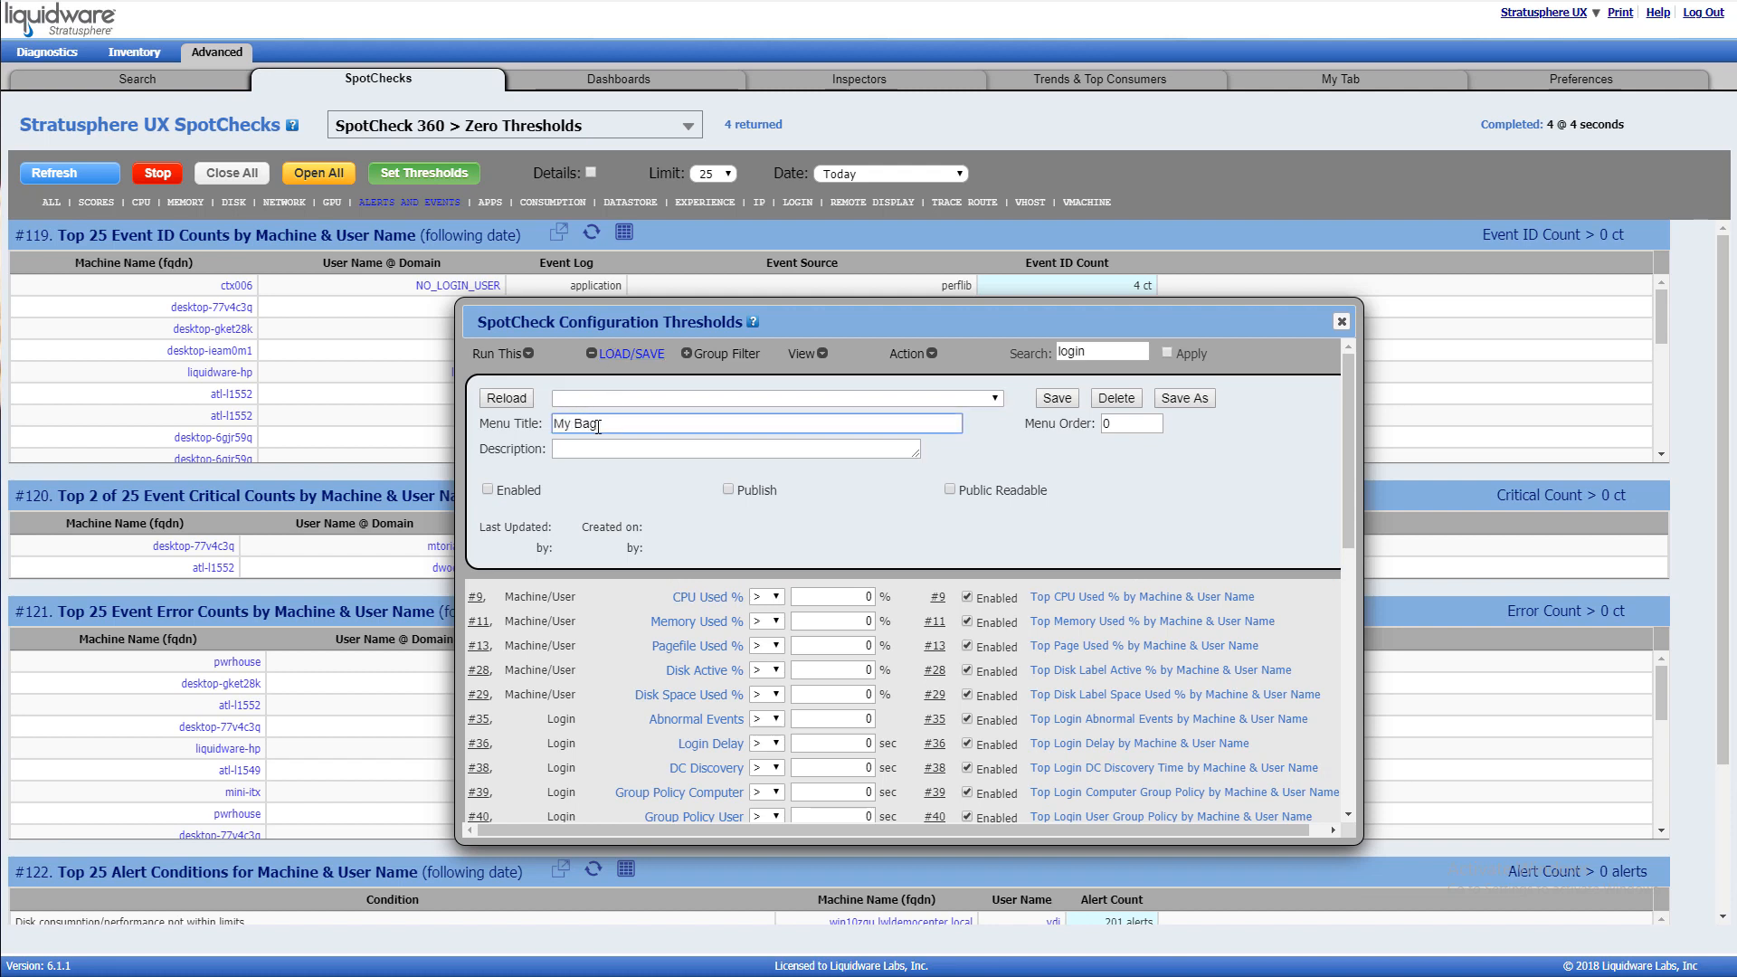
pyautogui.write(" 'O Tricks")
pyautogui.click(682, 453)
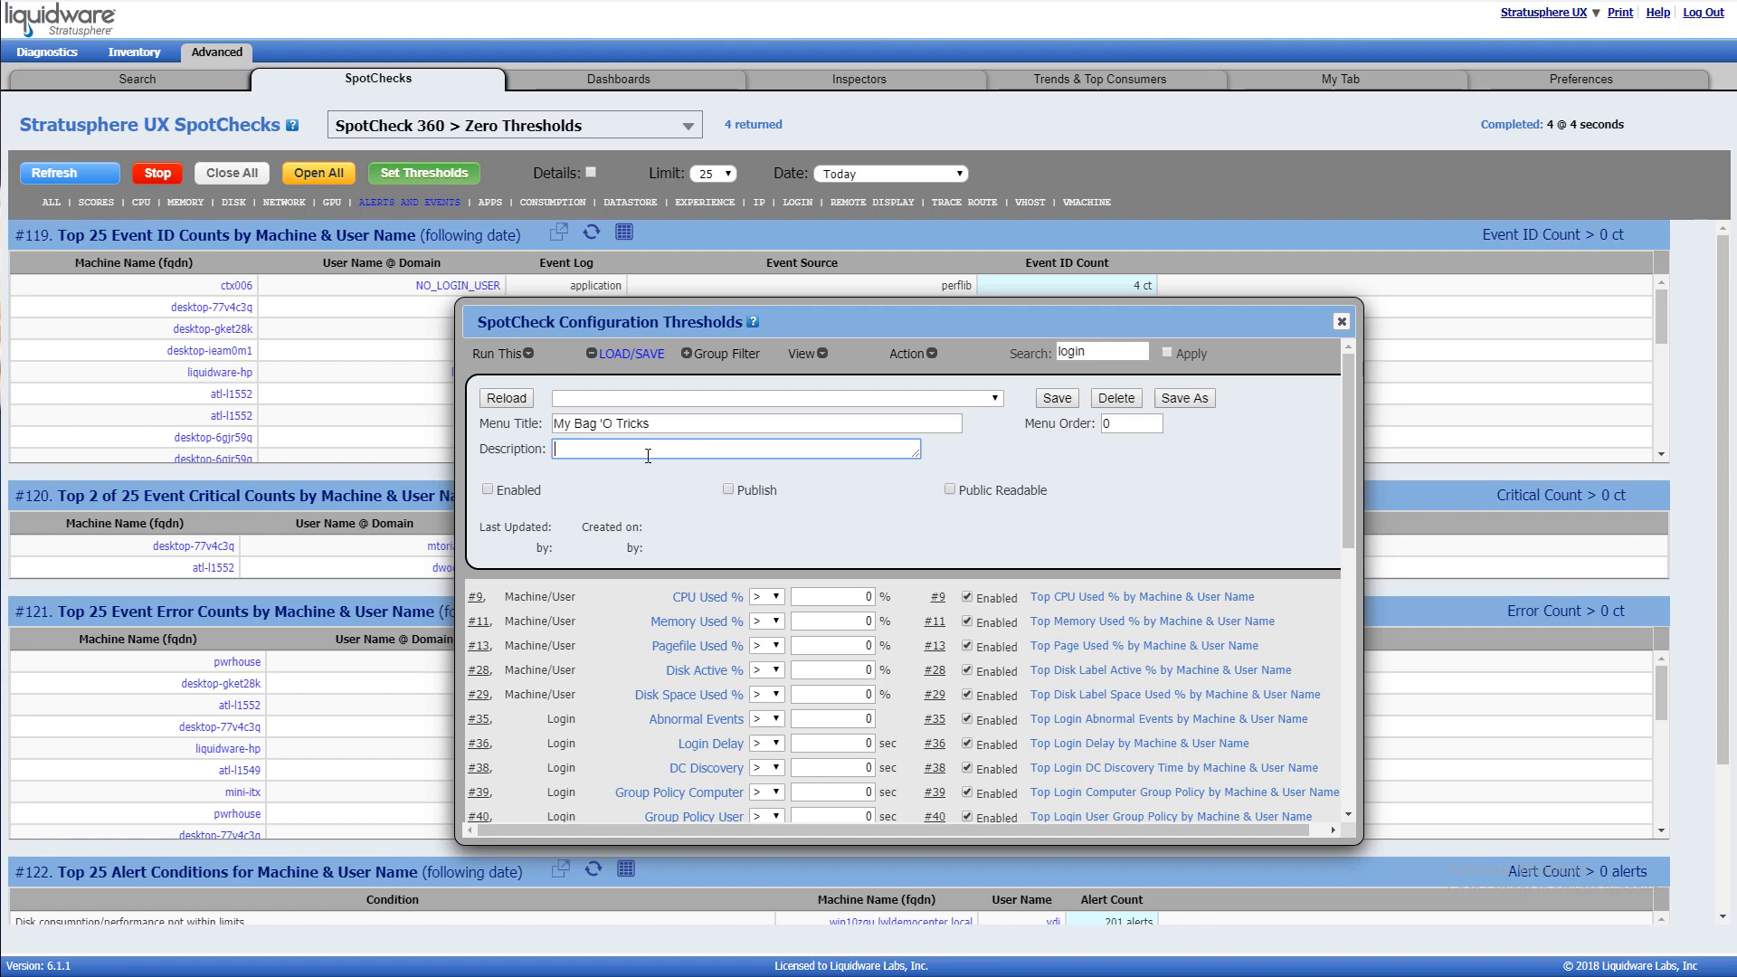
# Mark the configuration as Enabled, Publish and Public Readable.
pyautogui.click(500, 490)
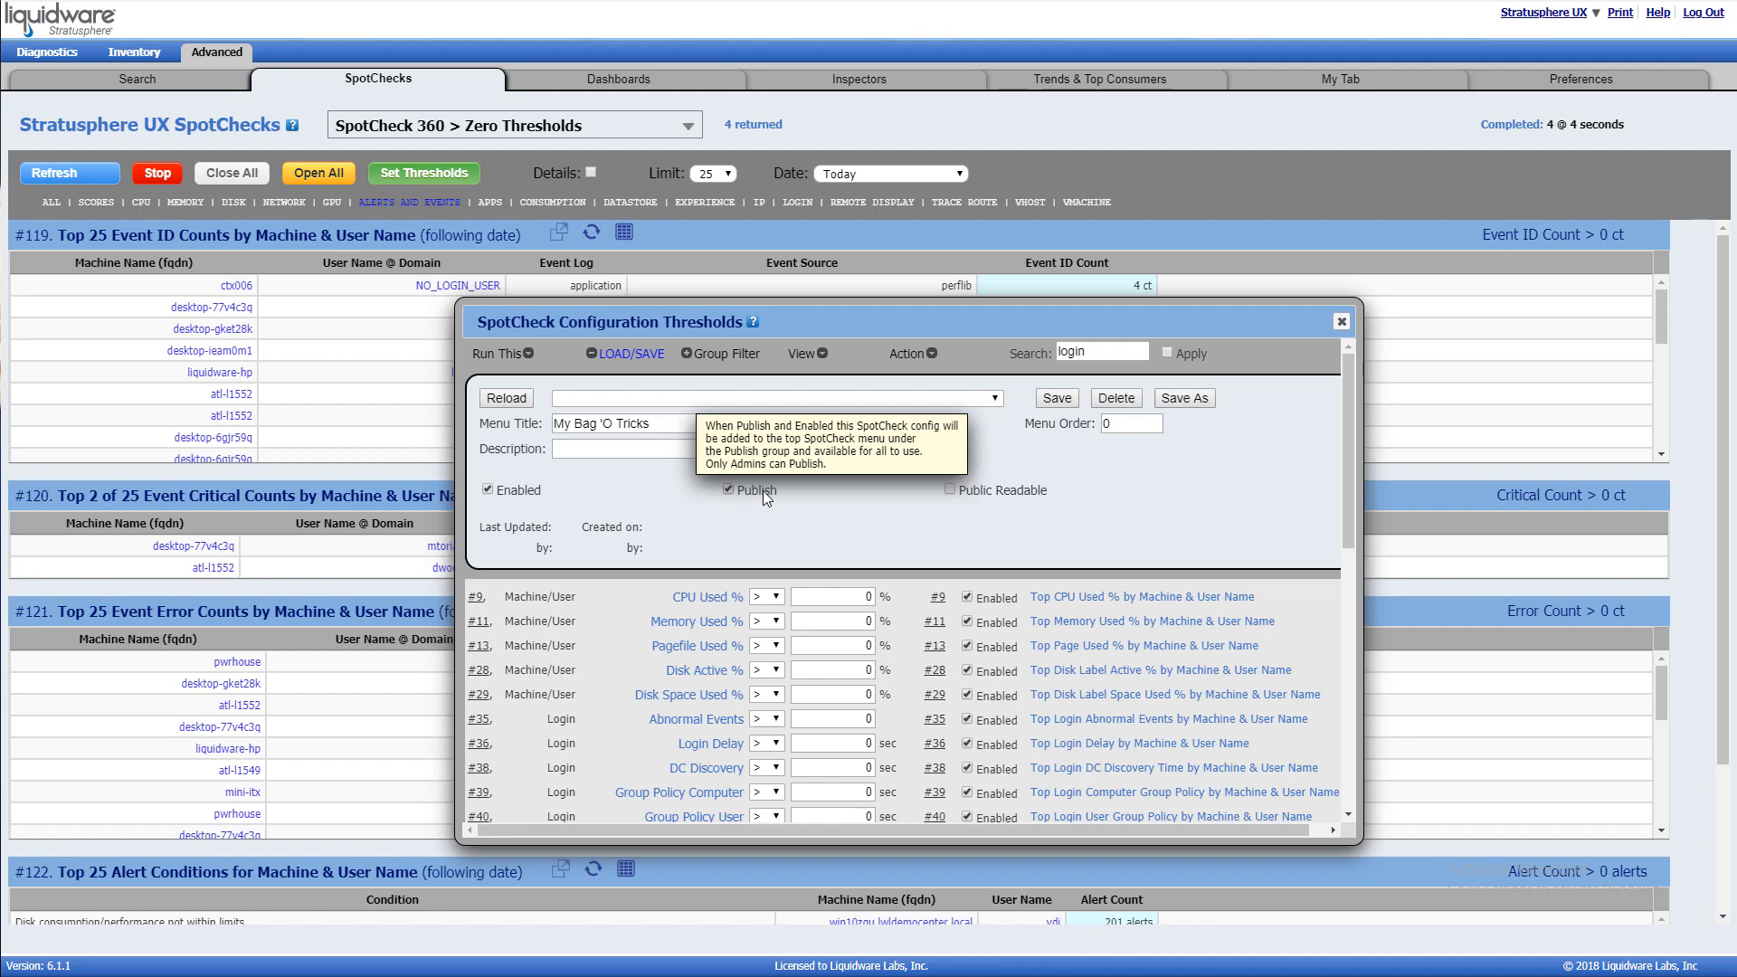
pyautogui.click(963, 491)
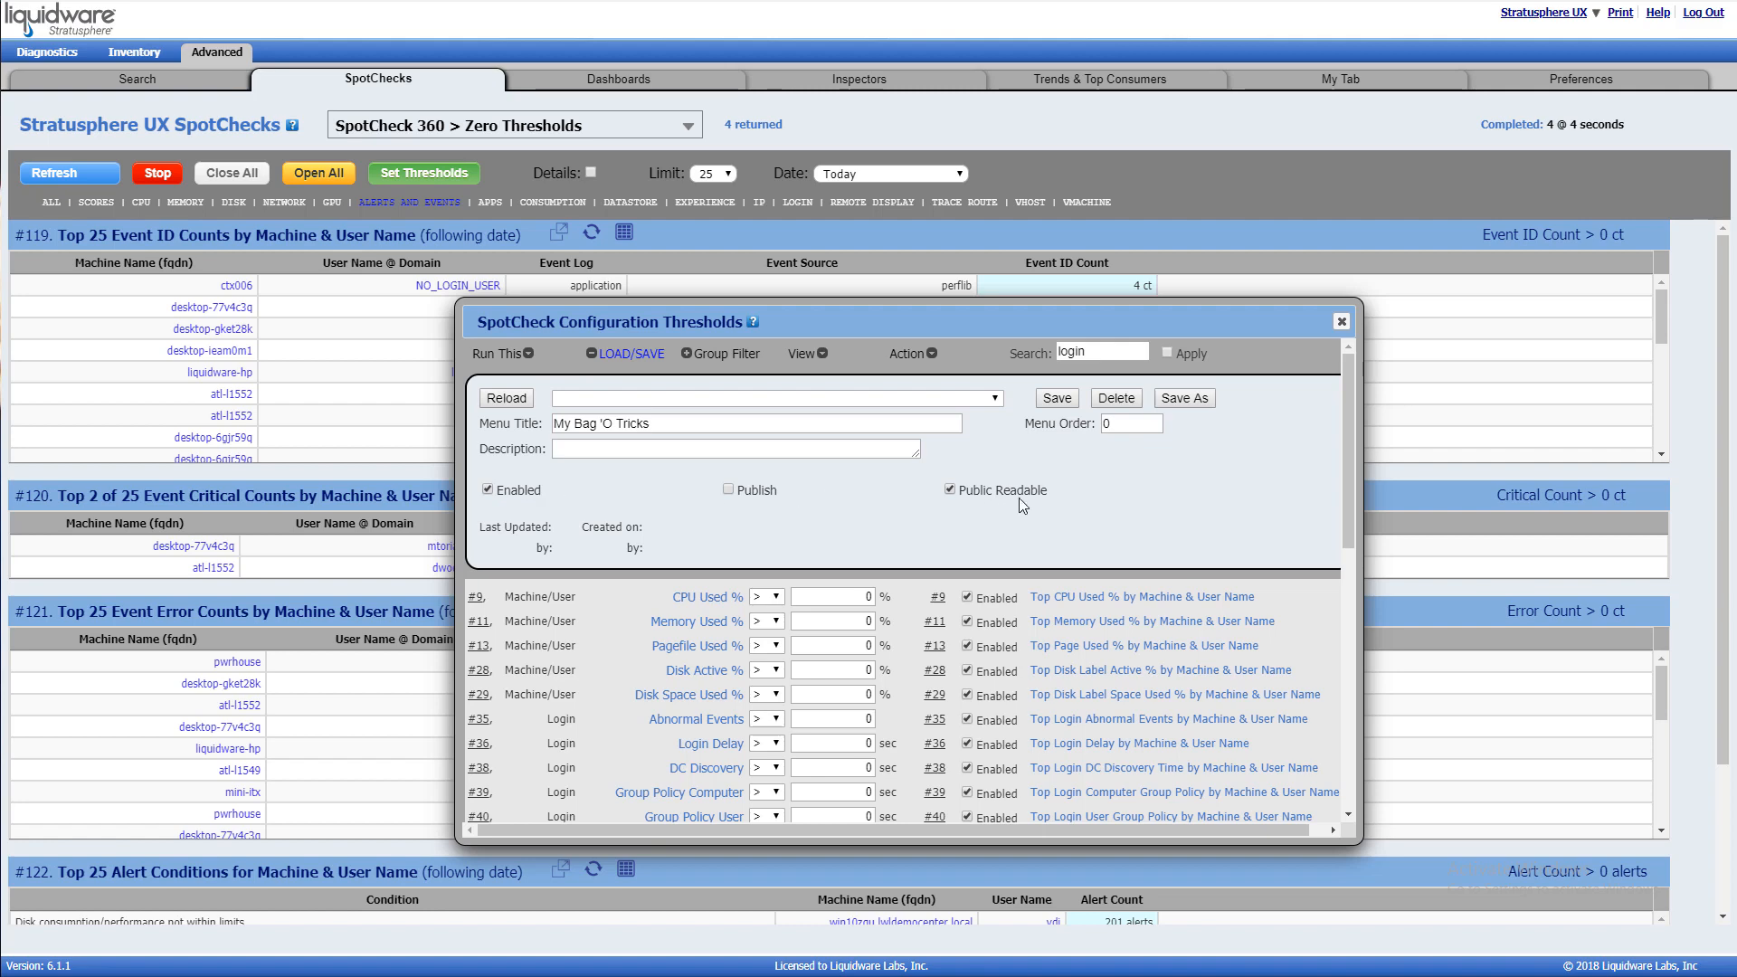
pyautogui.moveTo(1019, 497)
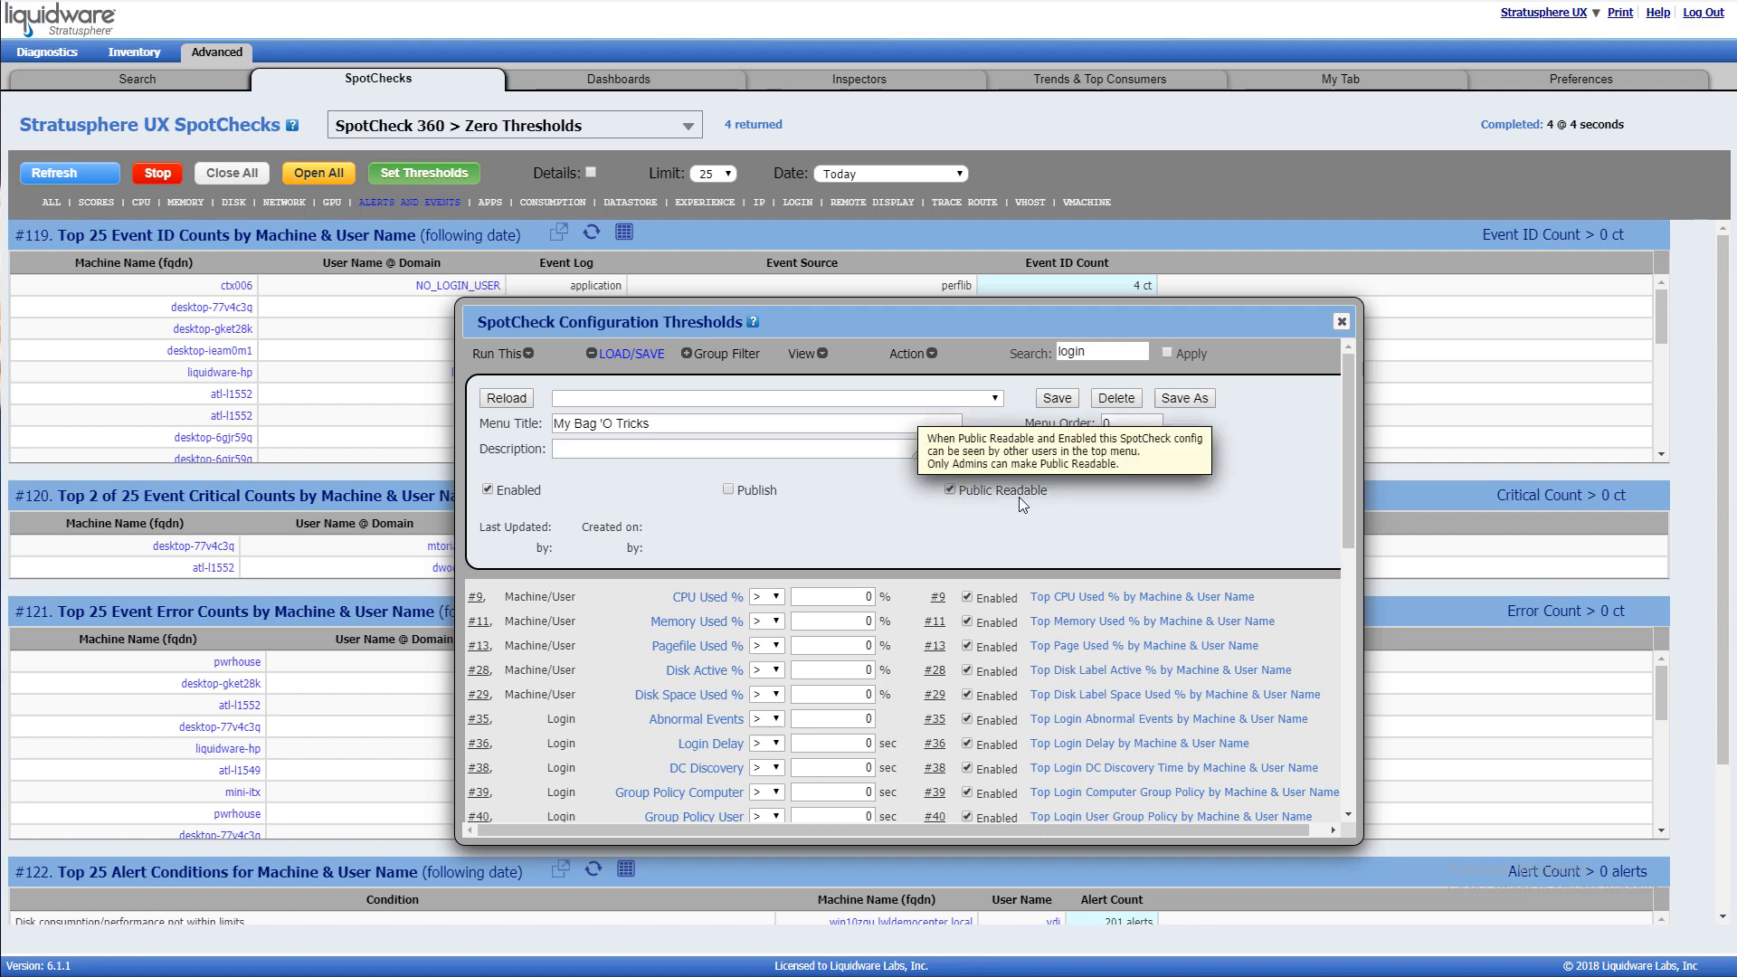
pyautogui.click(728, 490)
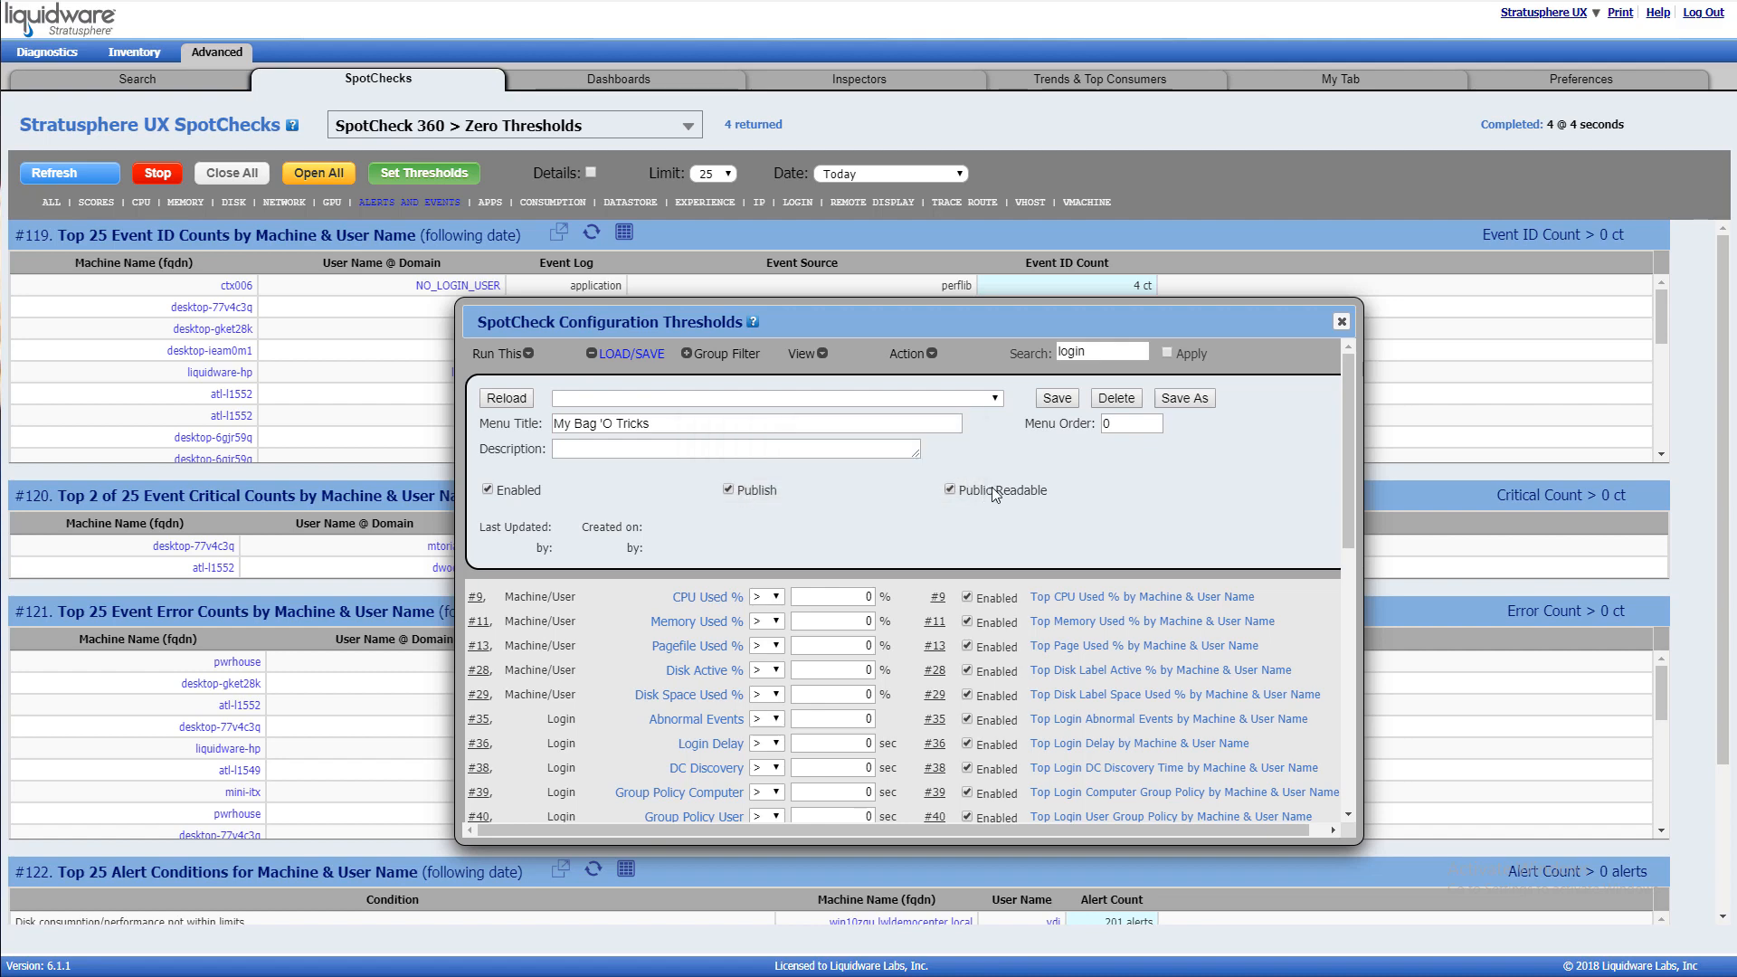
pyautogui.moveTo(994, 488)
# Save the settings as a new SpotCheck config and confirm adding it.
pyautogui.click(1056, 399)
pyautogui.click(1190, 400)
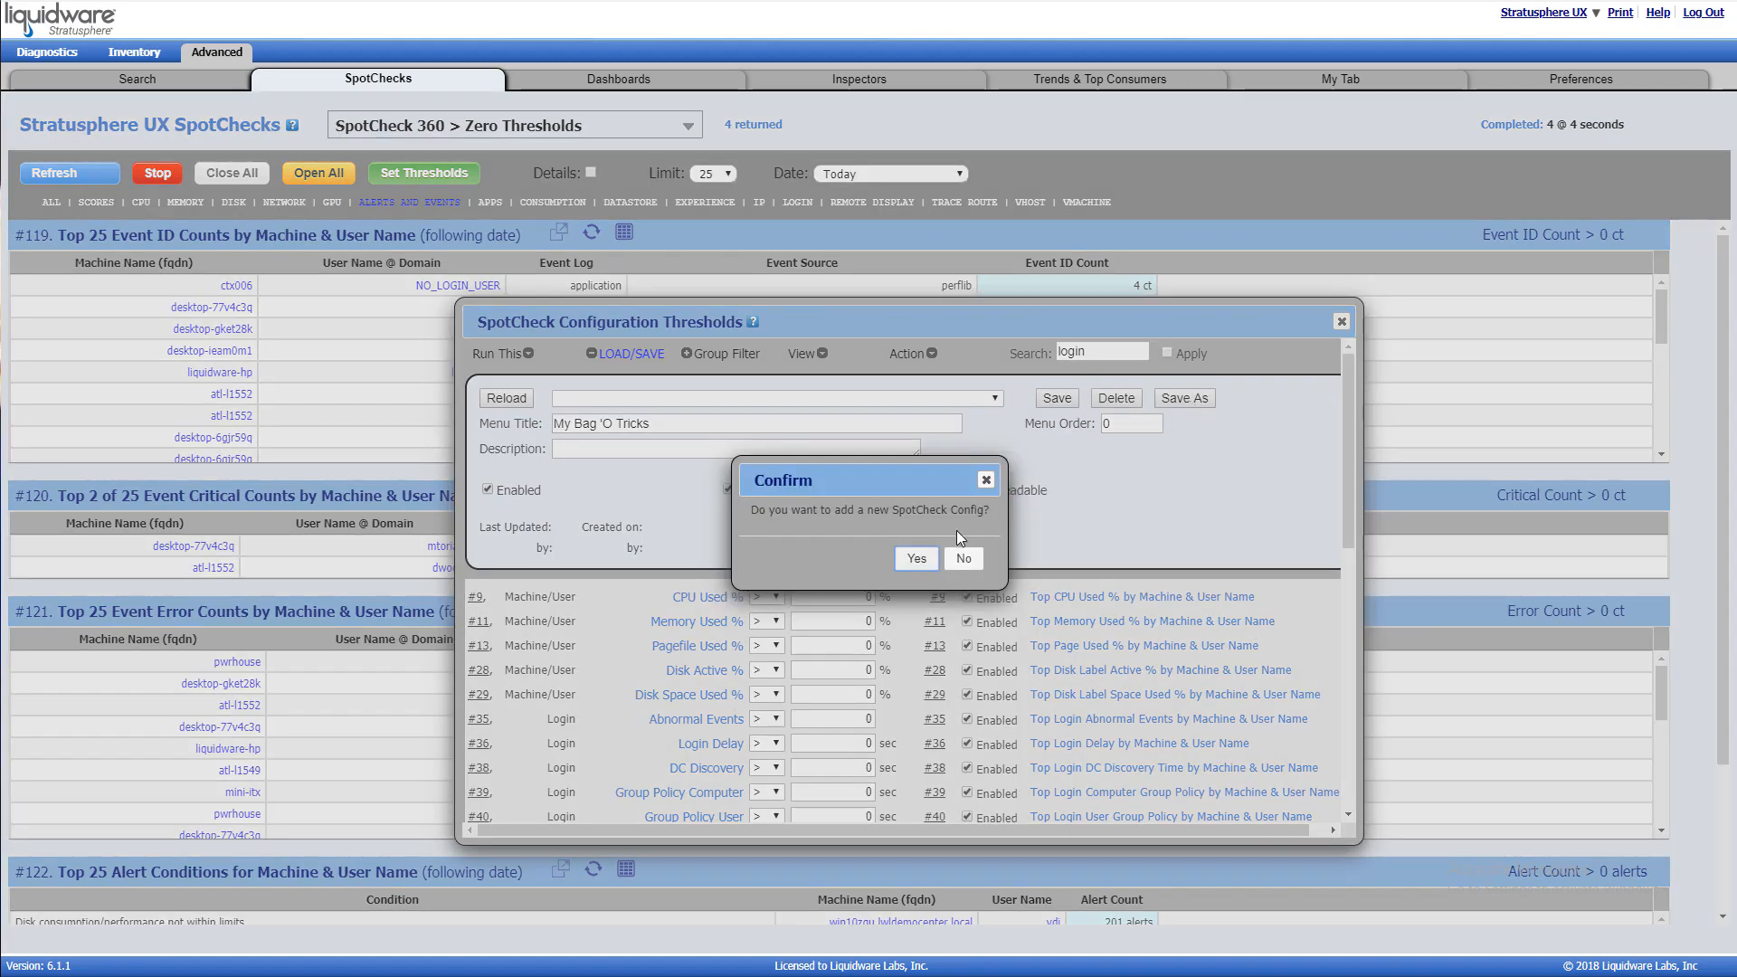
pyautogui.click(915, 558)
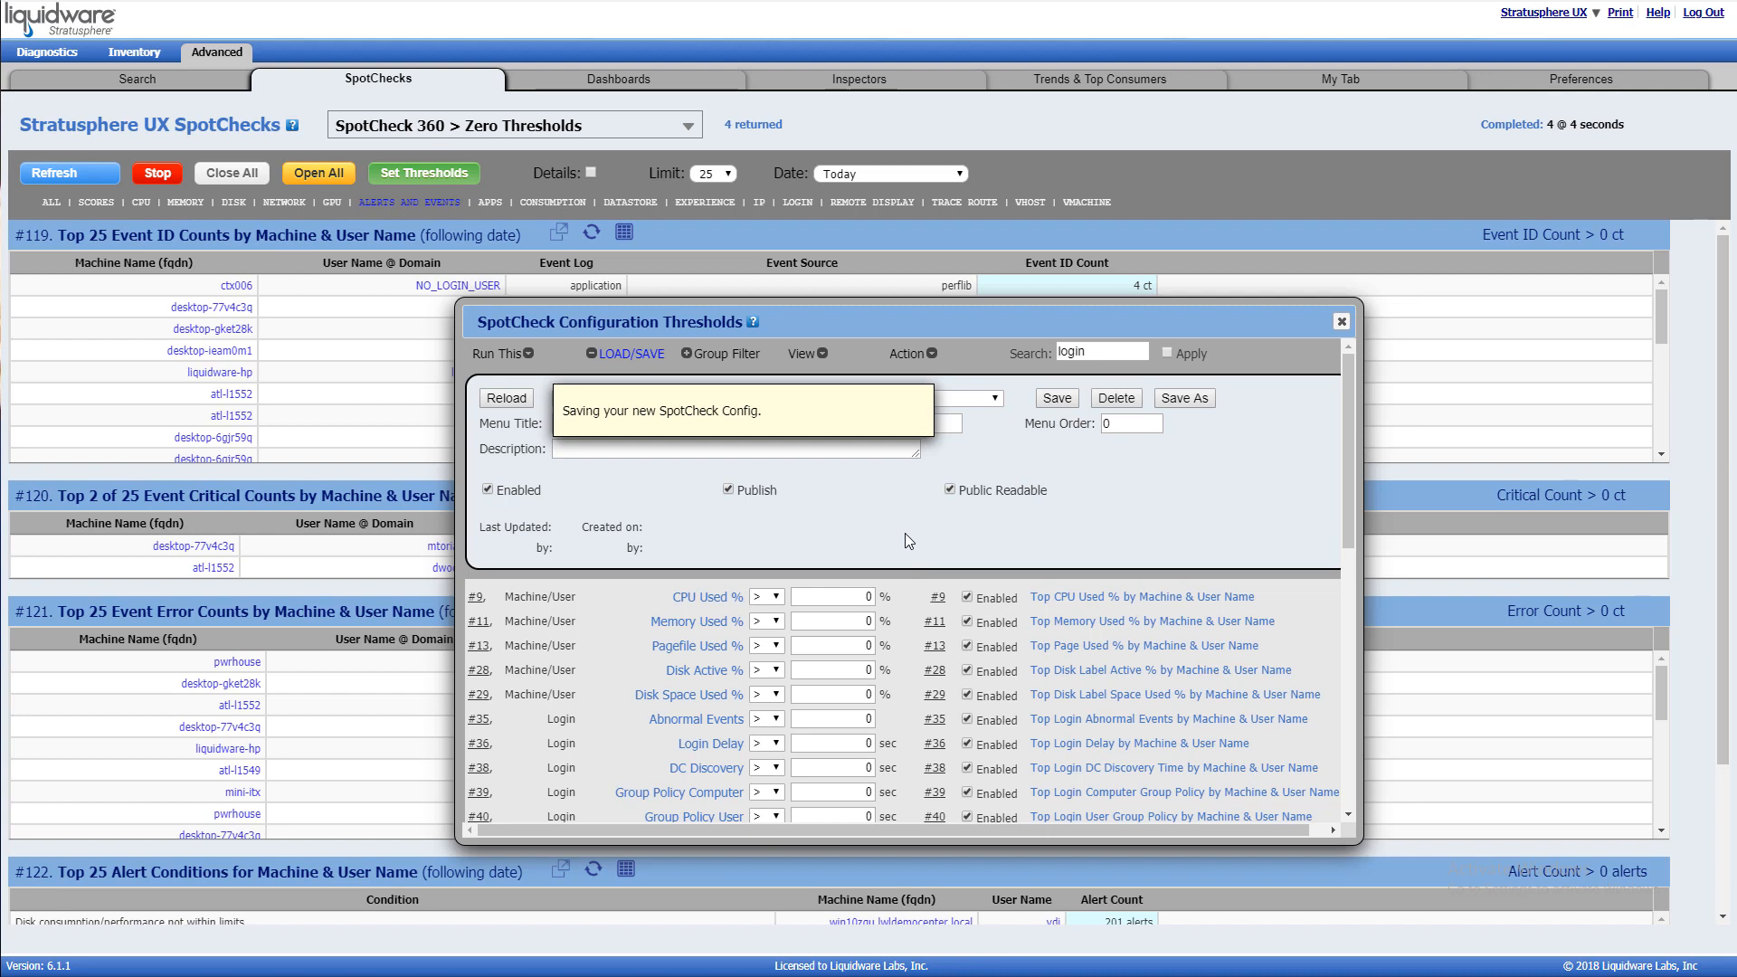
# Look for the new configuration in the SpotCheck config list, checking the personal, published and default groups.
pyautogui.click(514, 132)
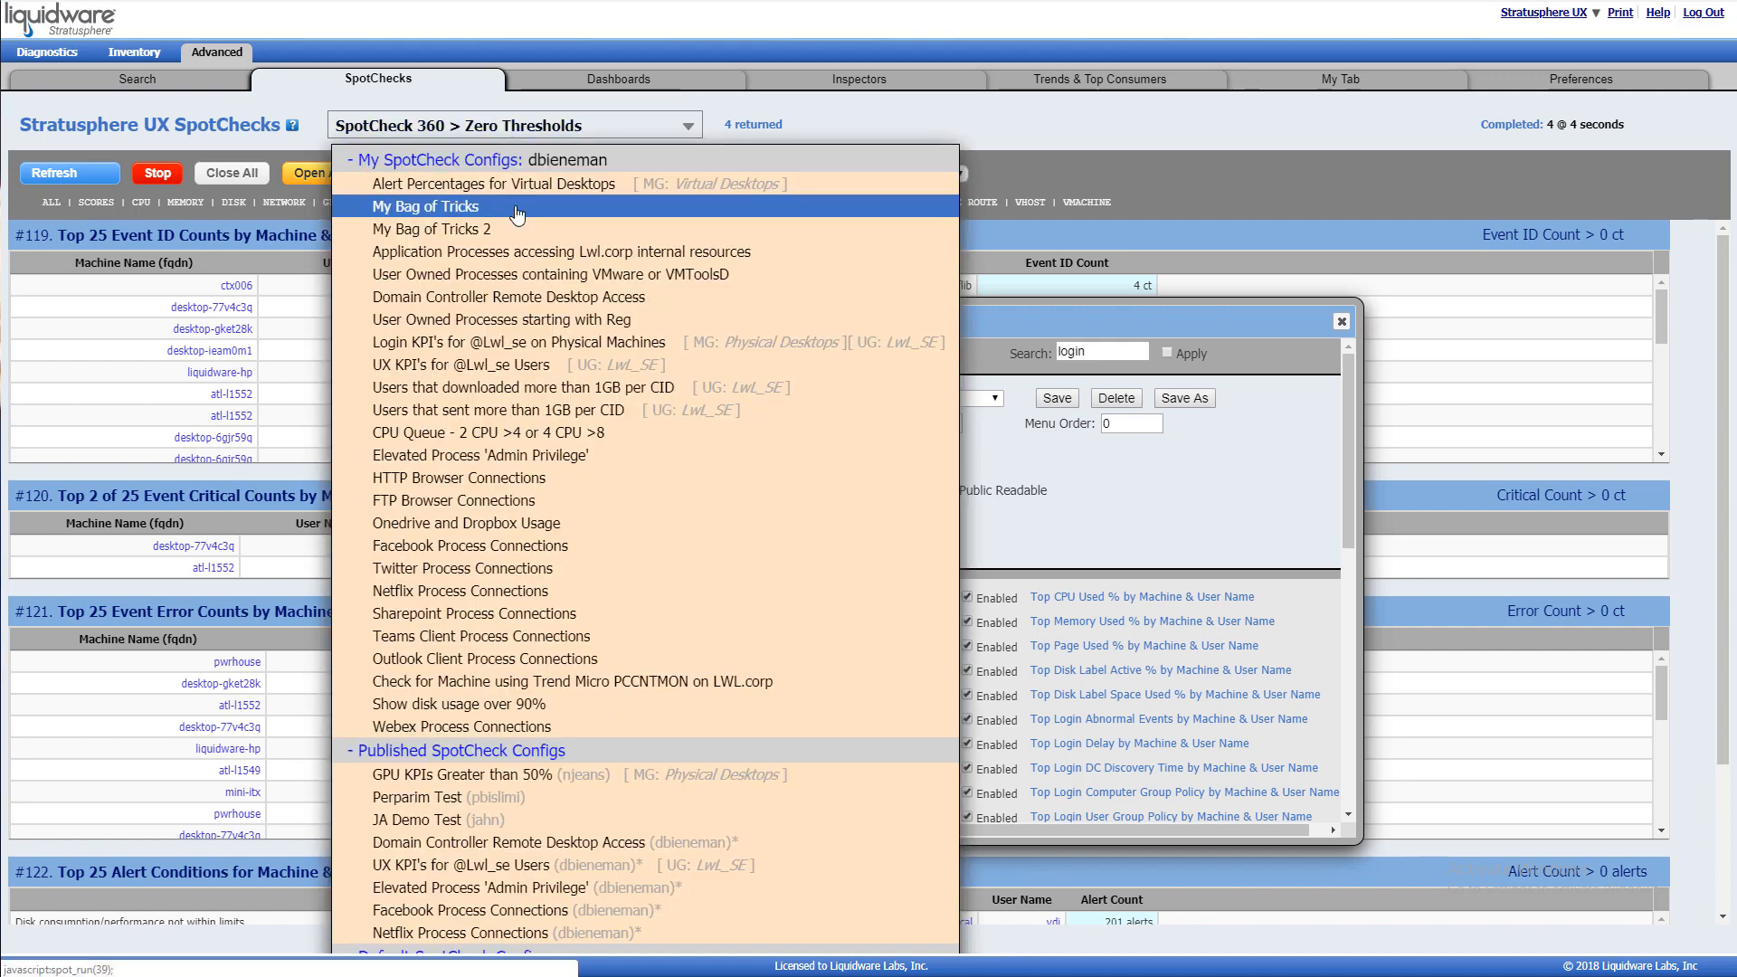
pyautogui.click(350, 160)
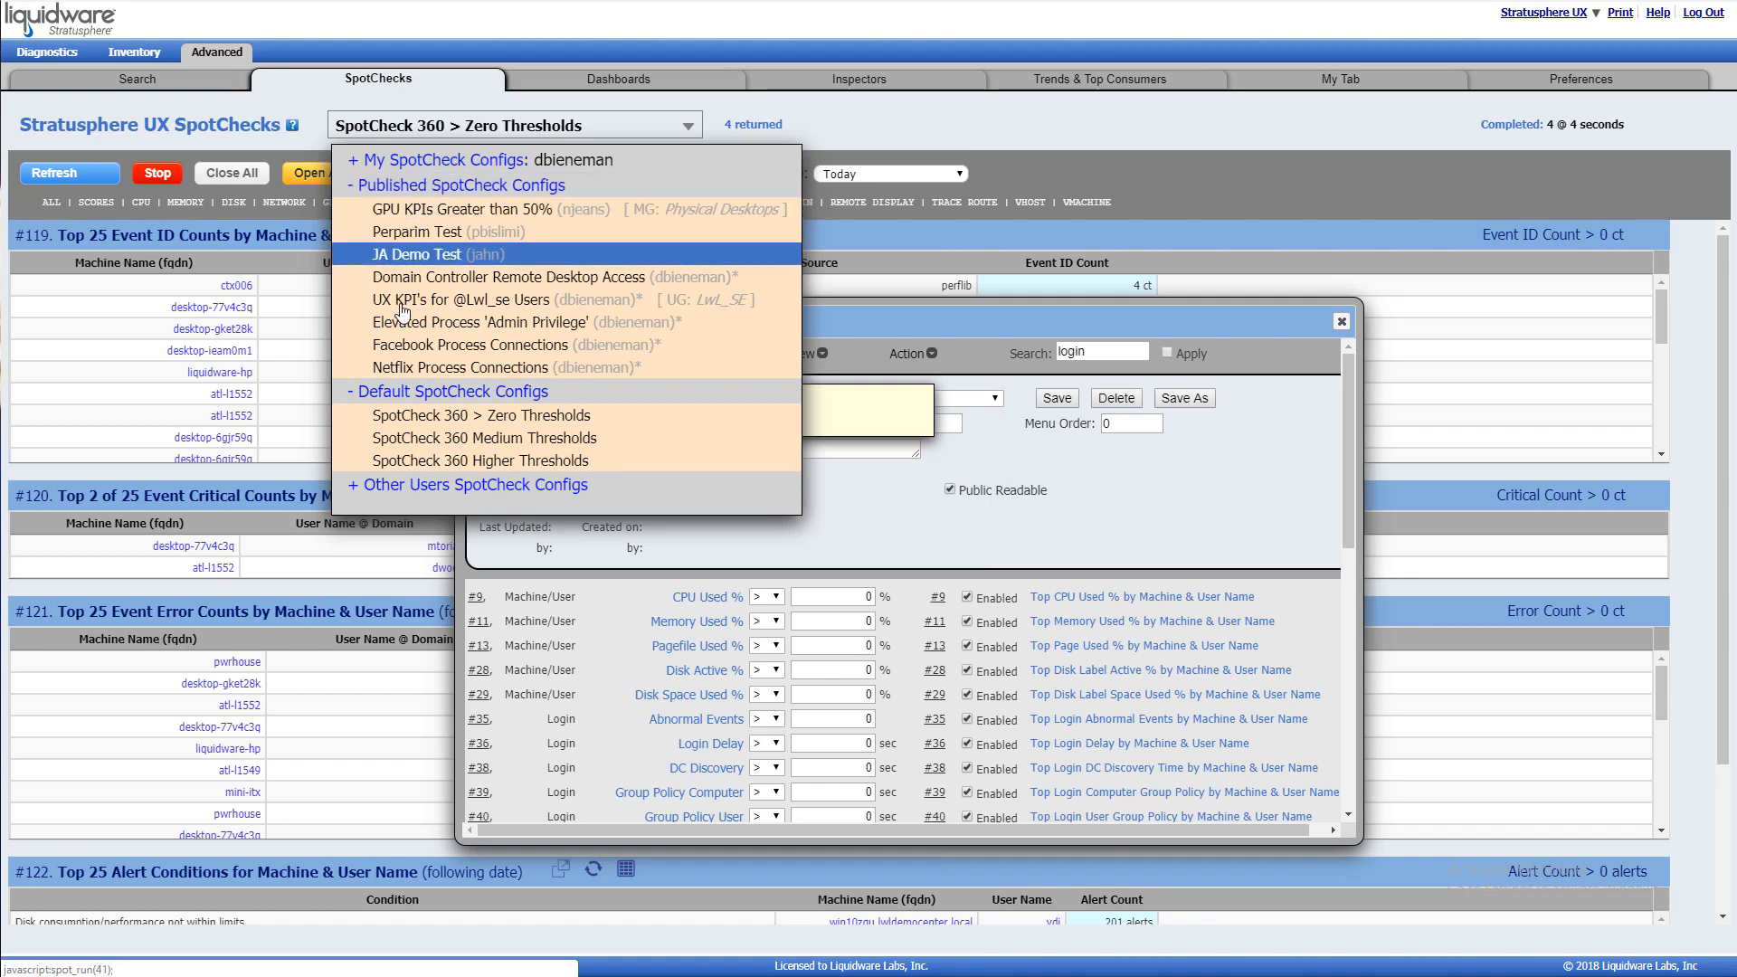
pyautogui.click(353, 186)
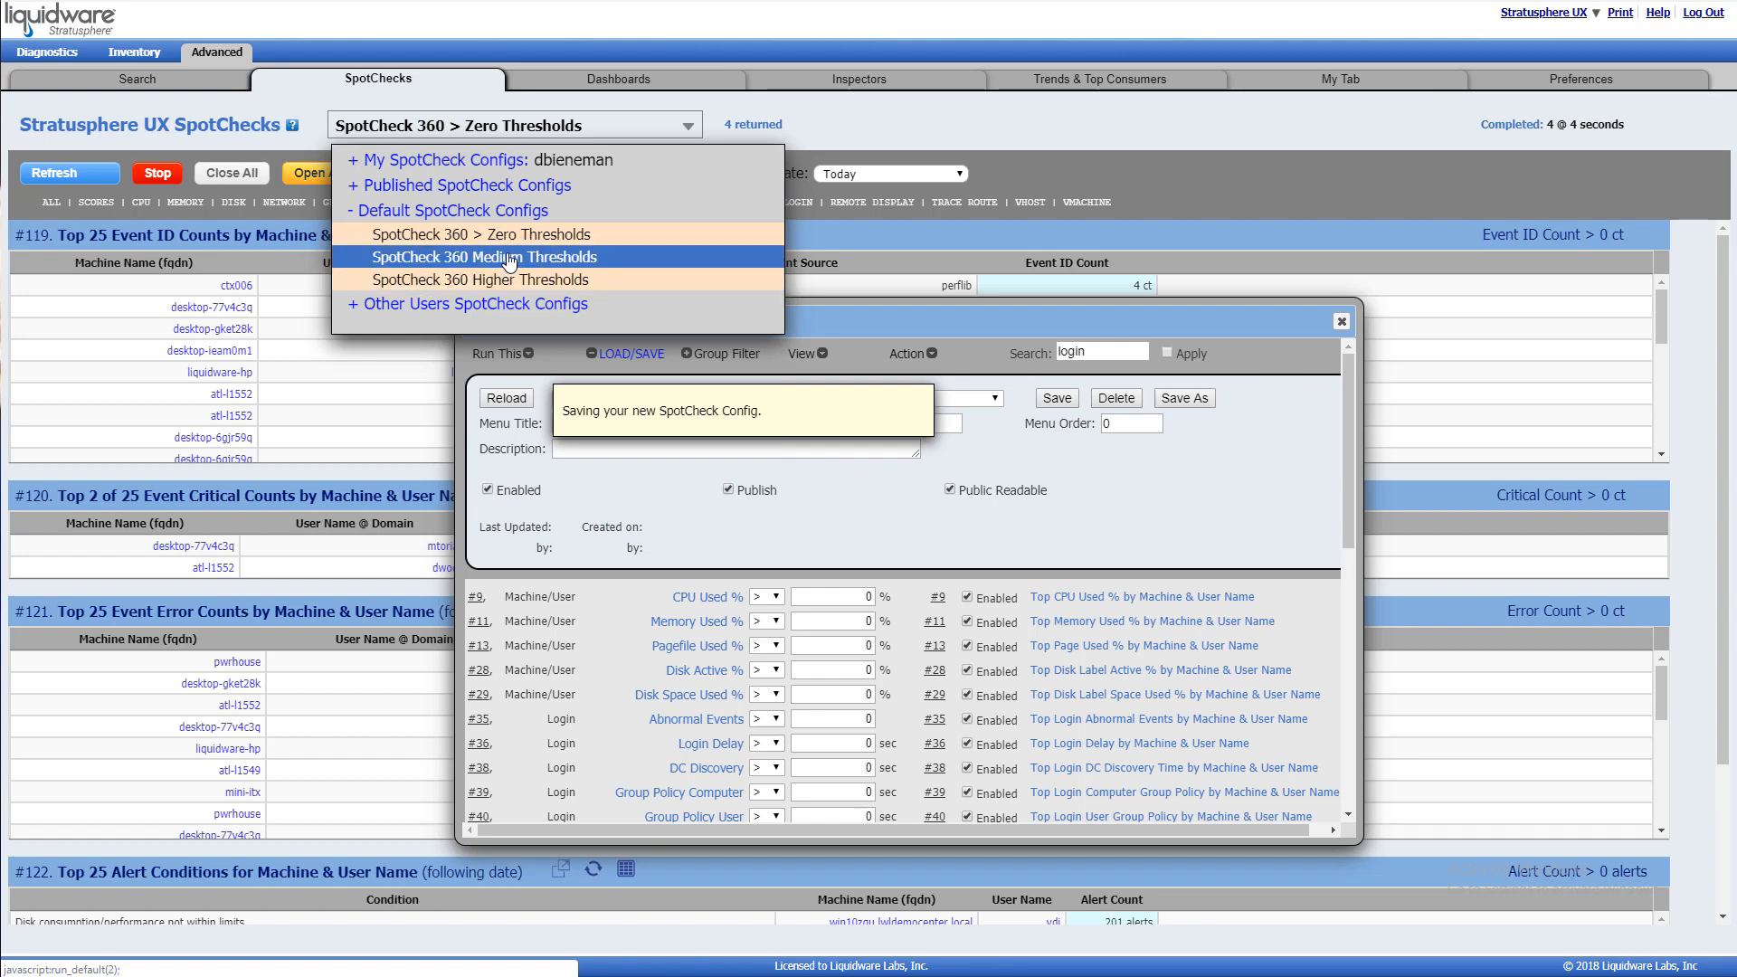
pyautogui.click(353, 211)
pyautogui.click(354, 237)
pyautogui.click(353, 161)
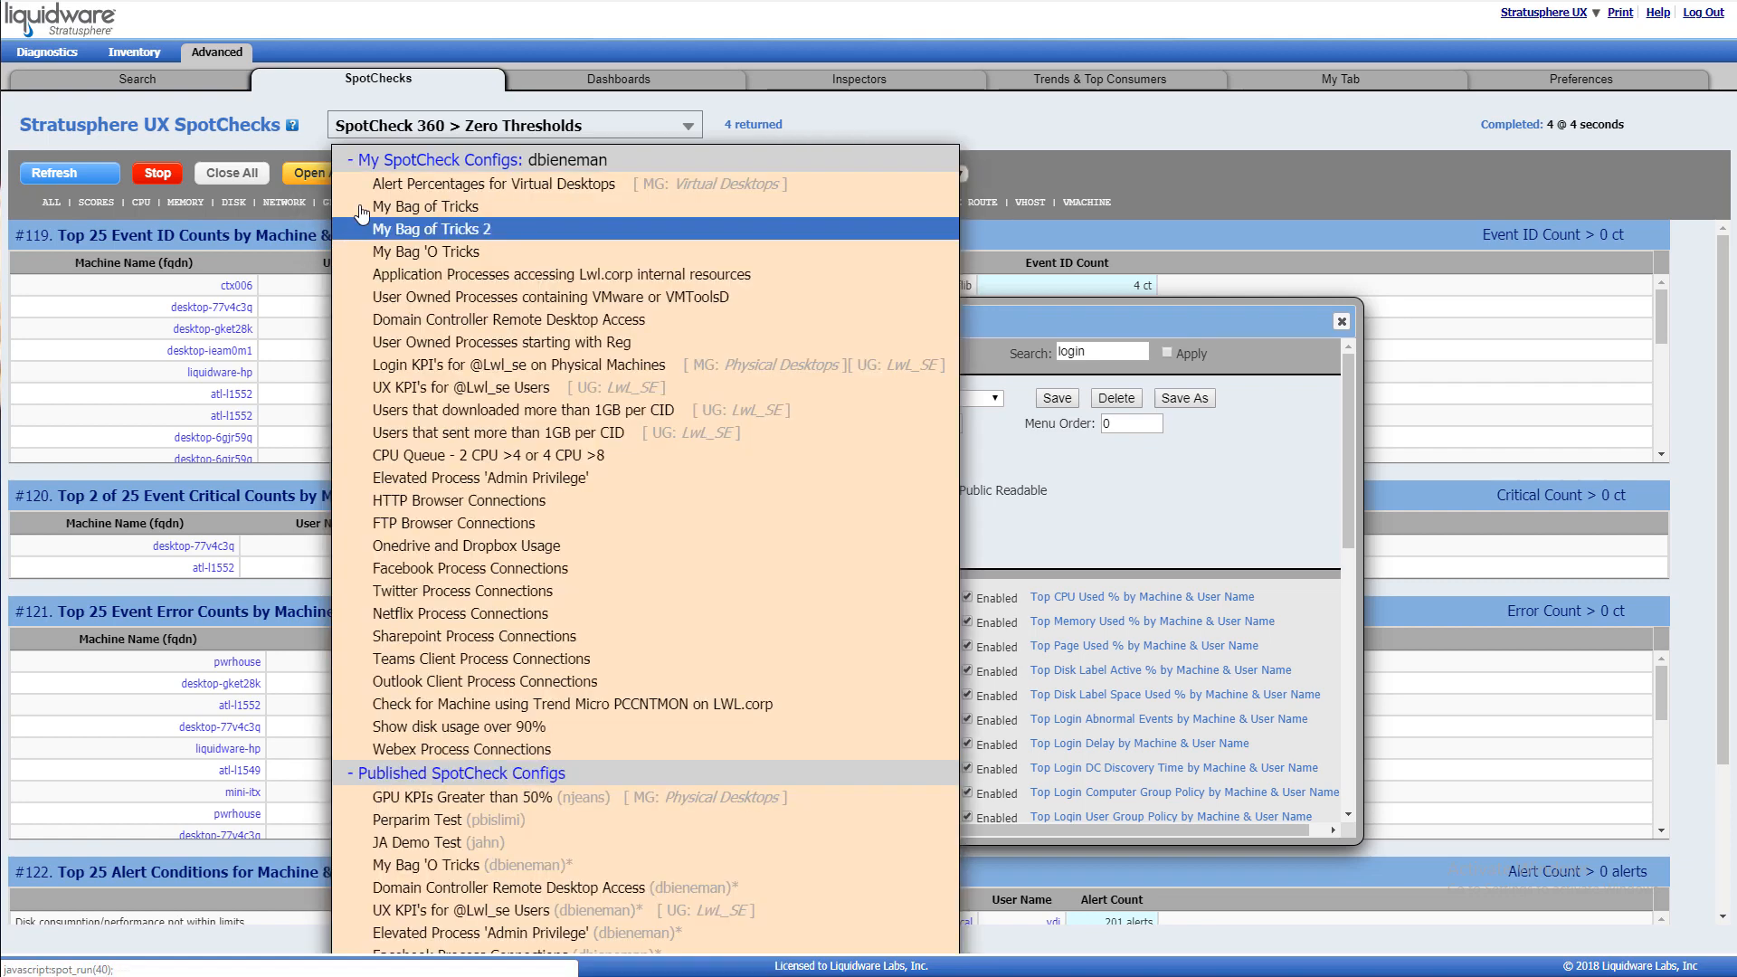
pyautogui.click(354, 163)
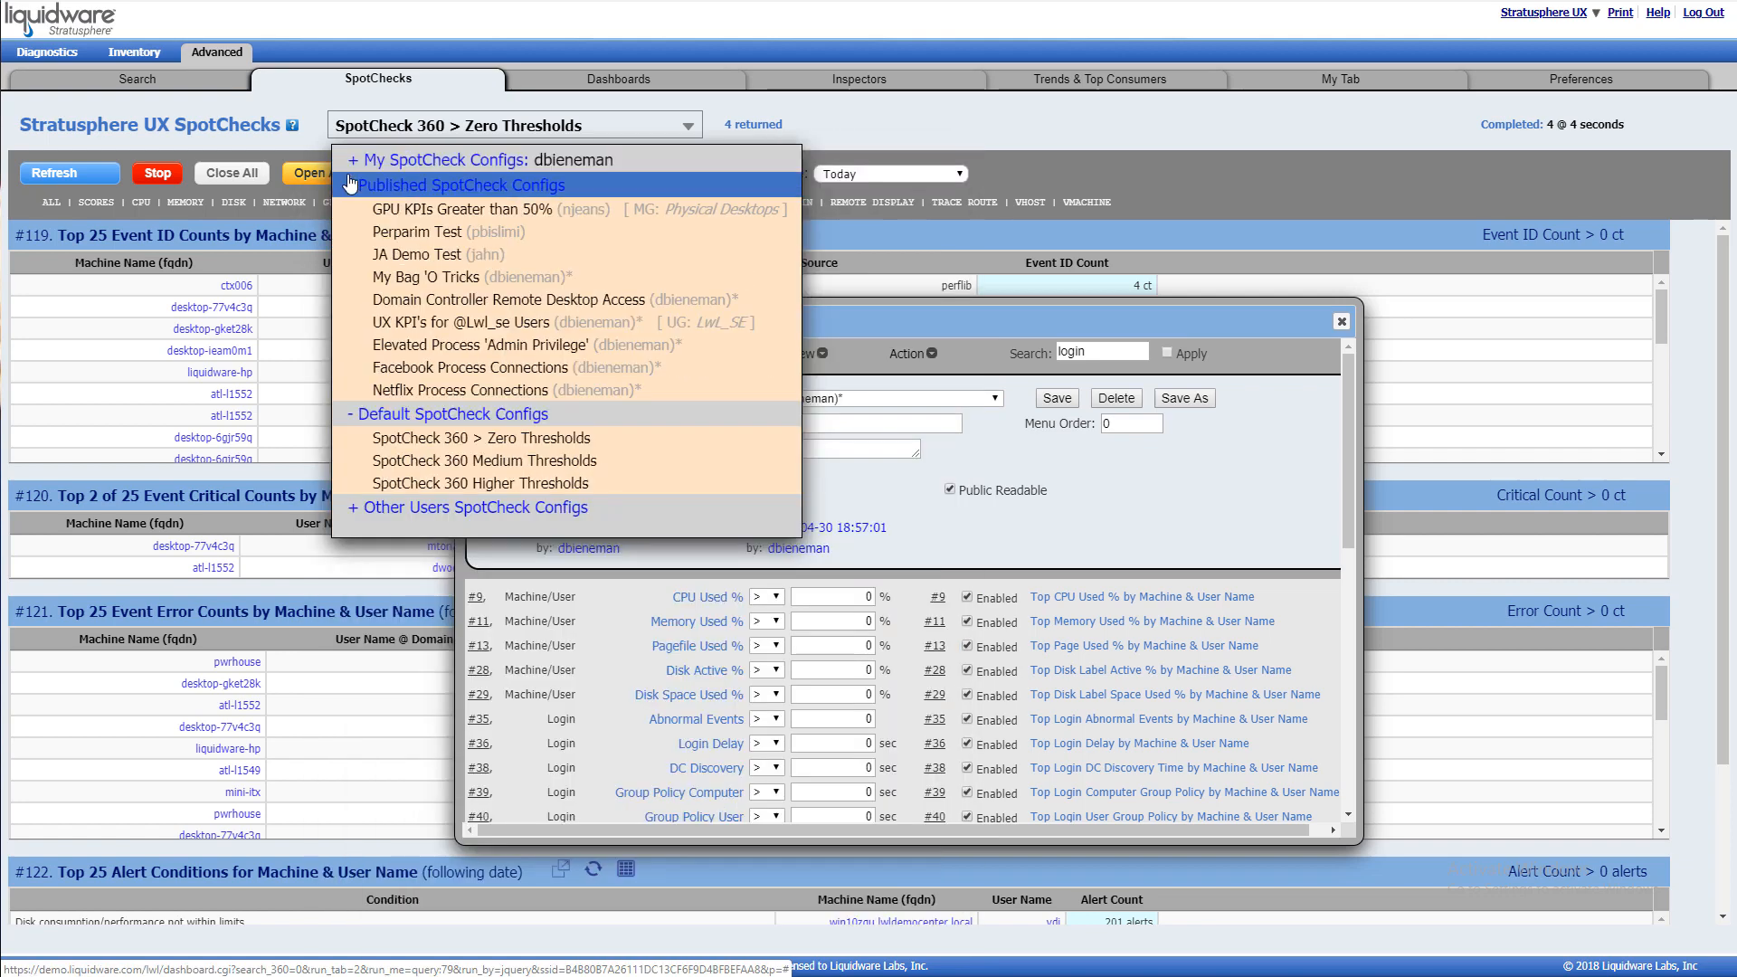
pyautogui.click(1061, 326)
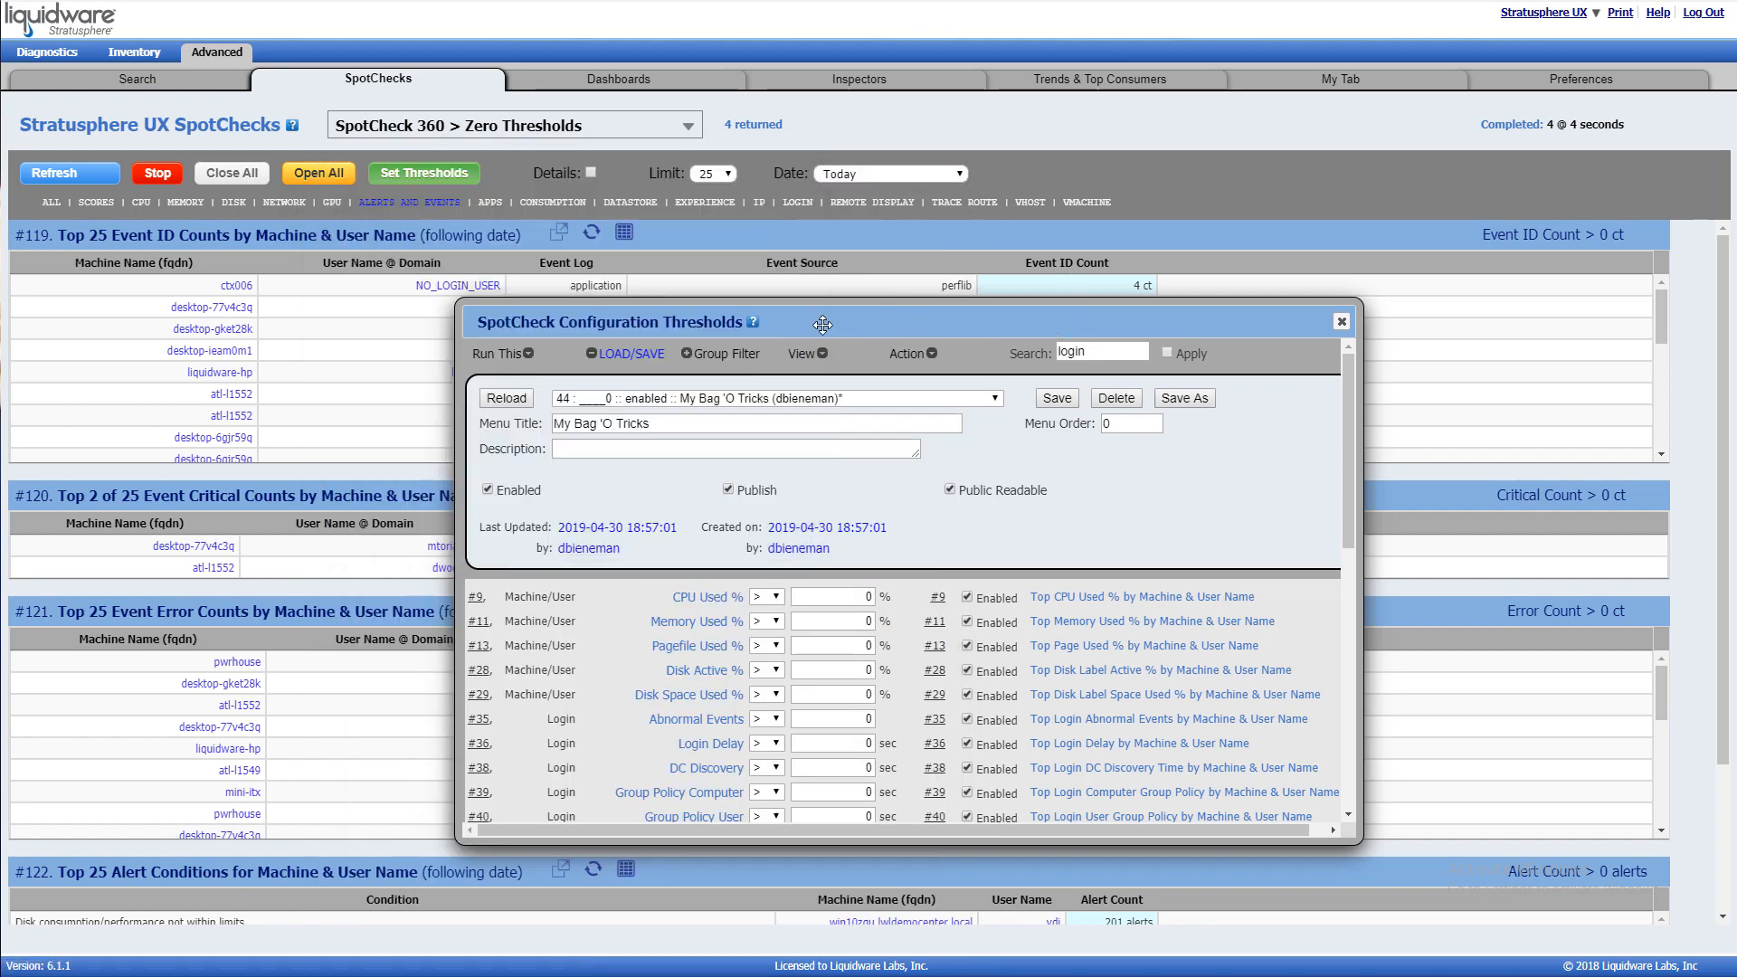
# Export the enabled SpotChecks of My Bag 'O Tricks as text, copy it and close the import/export dialog.
pyautogui.moveTo(823, 324); pyautogui.dragTo(731, 300)
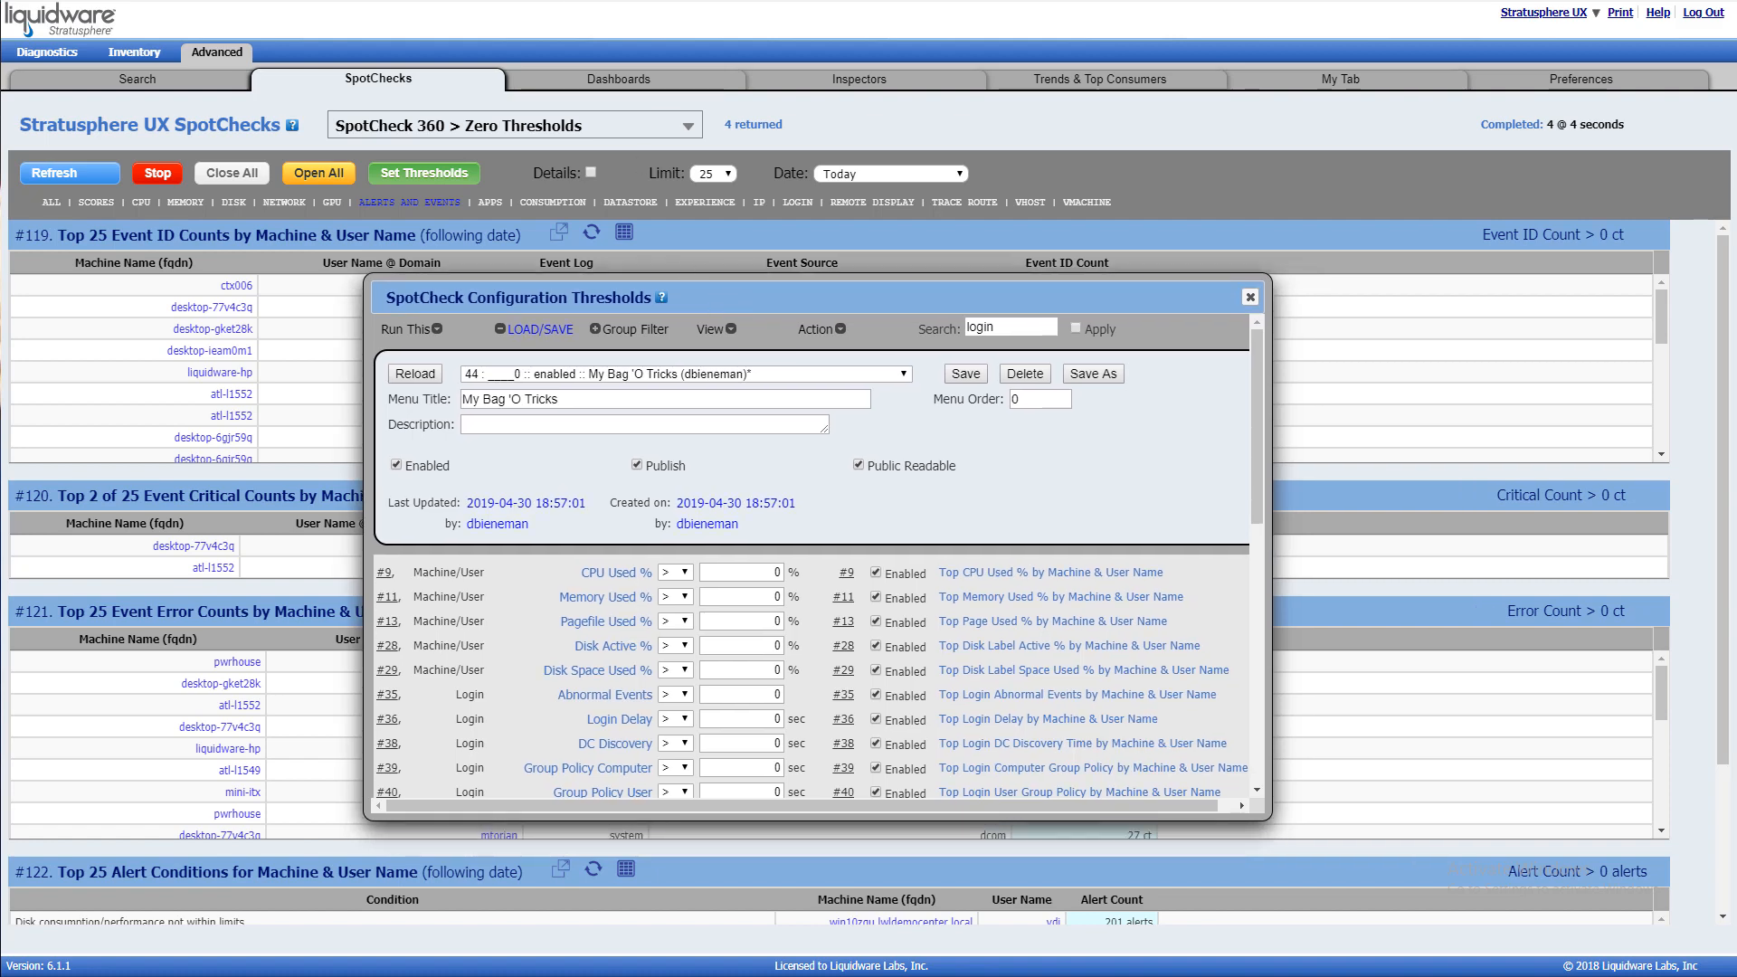
pyautogui.click(709, 329)
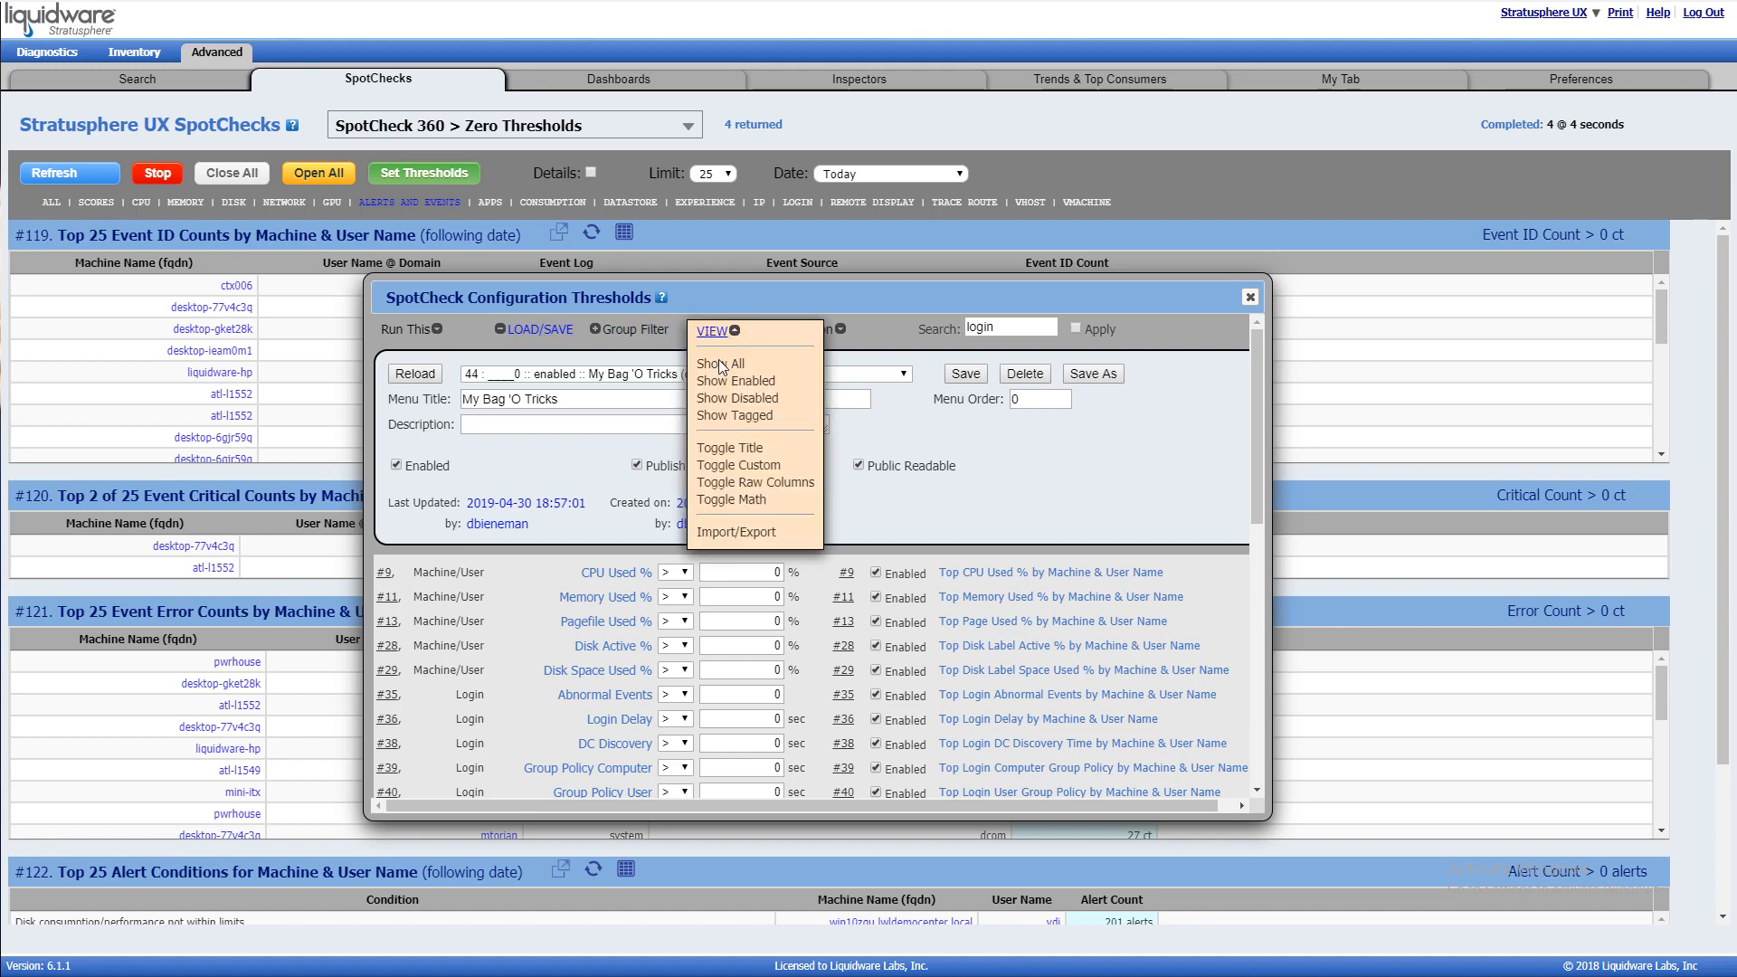
pyautogui.click(724, 531)
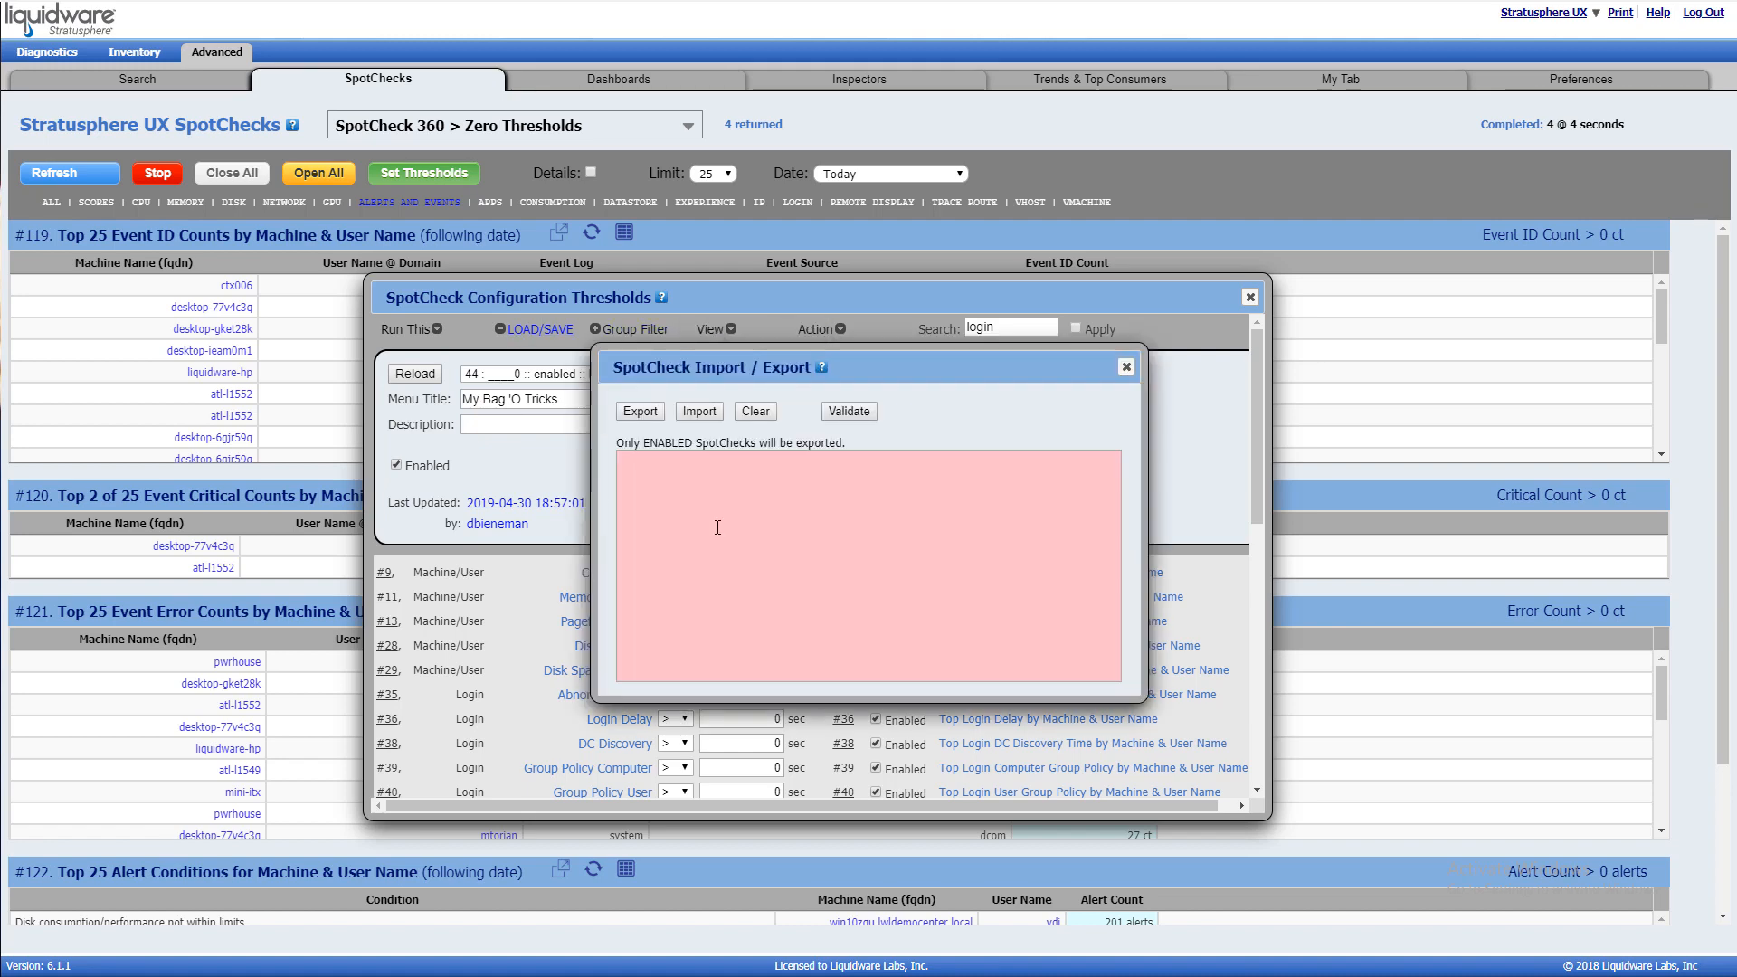
pyautogui.click(663, 411)
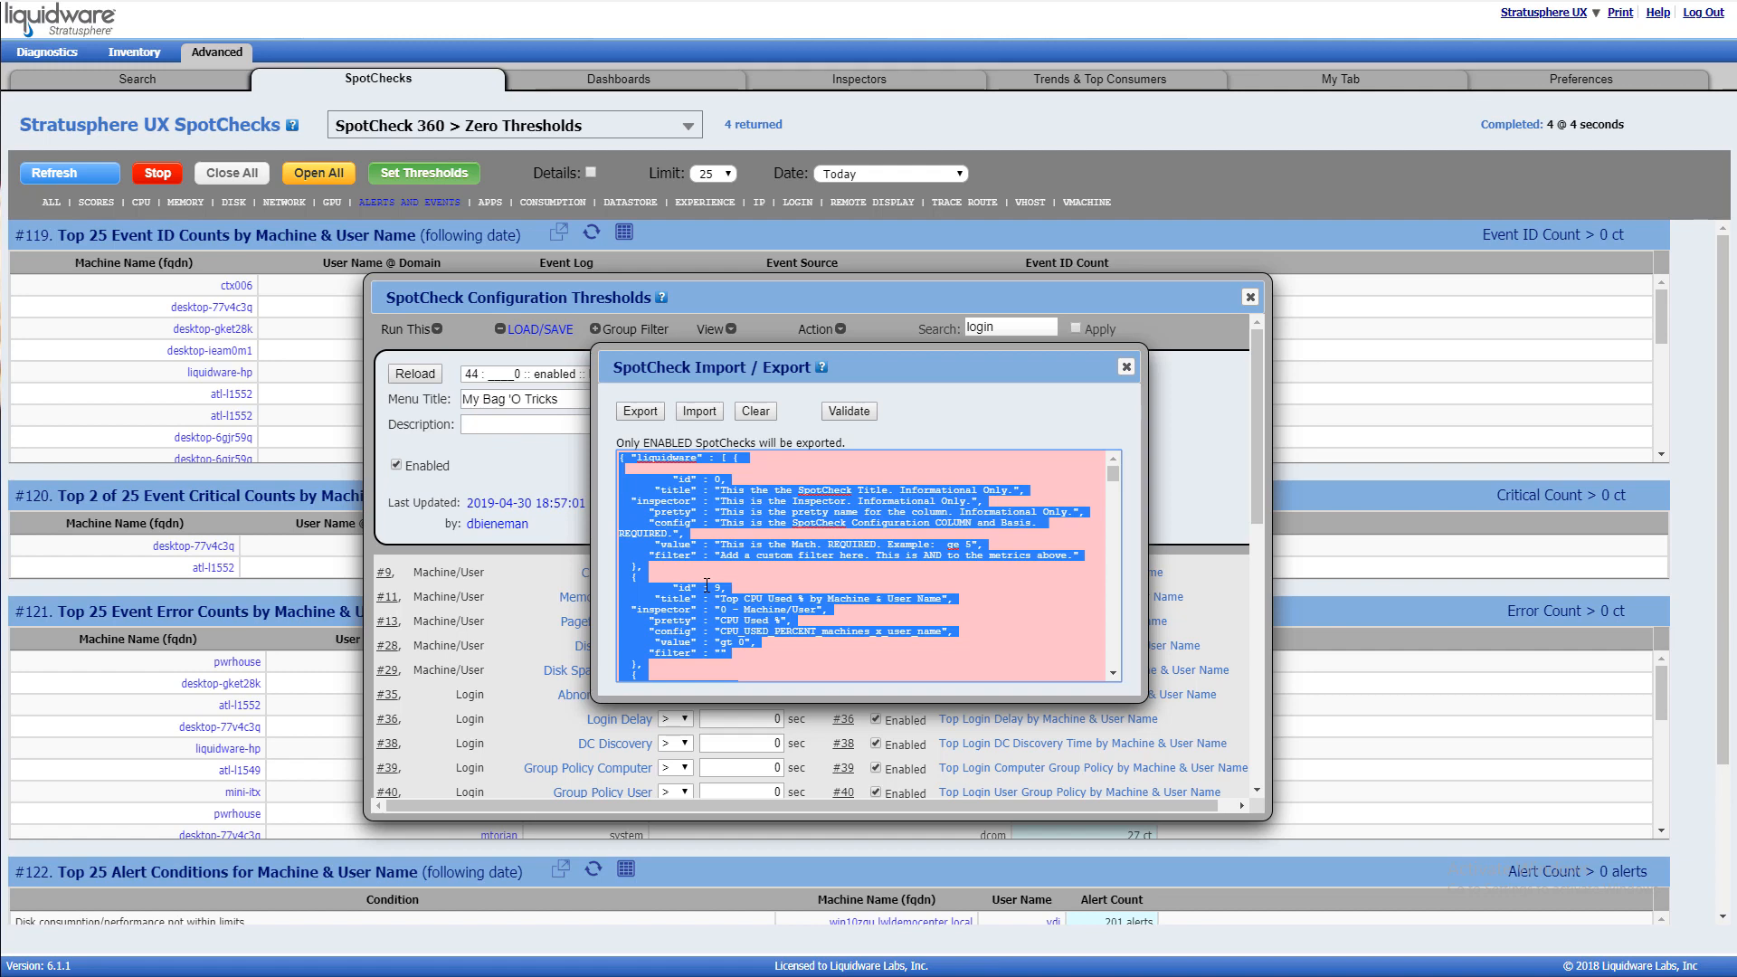
pyautogui.rightClick(663, 500)
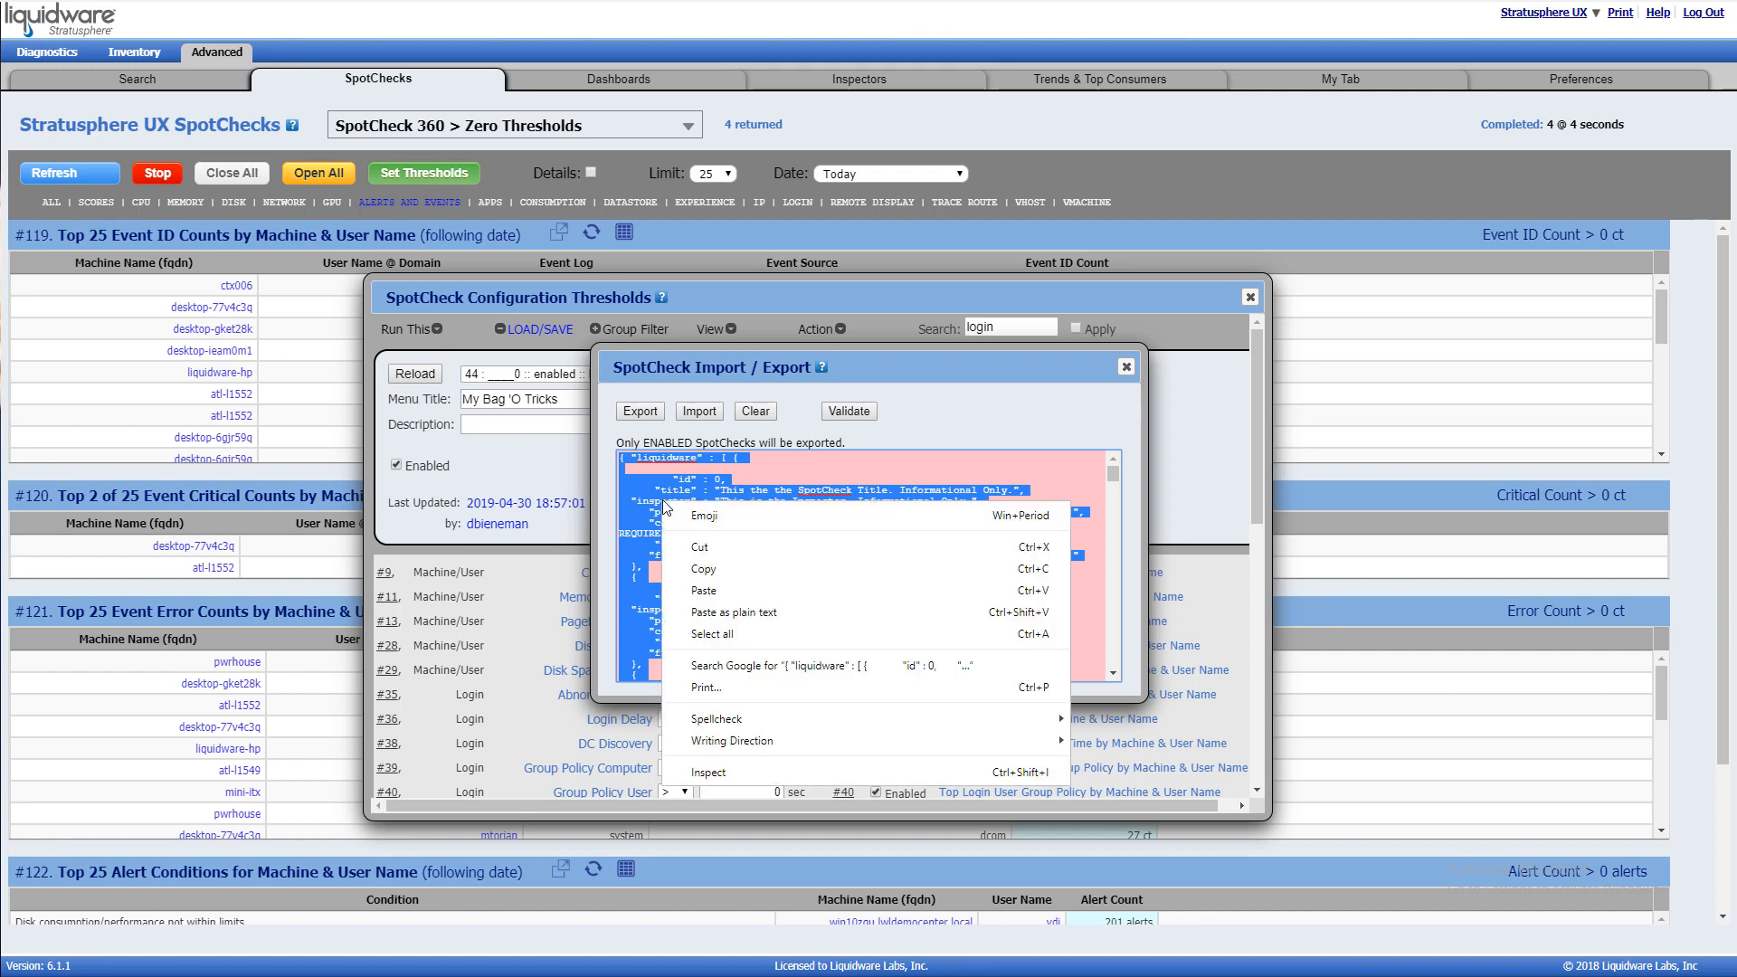
pyautogui.click(724, 563)
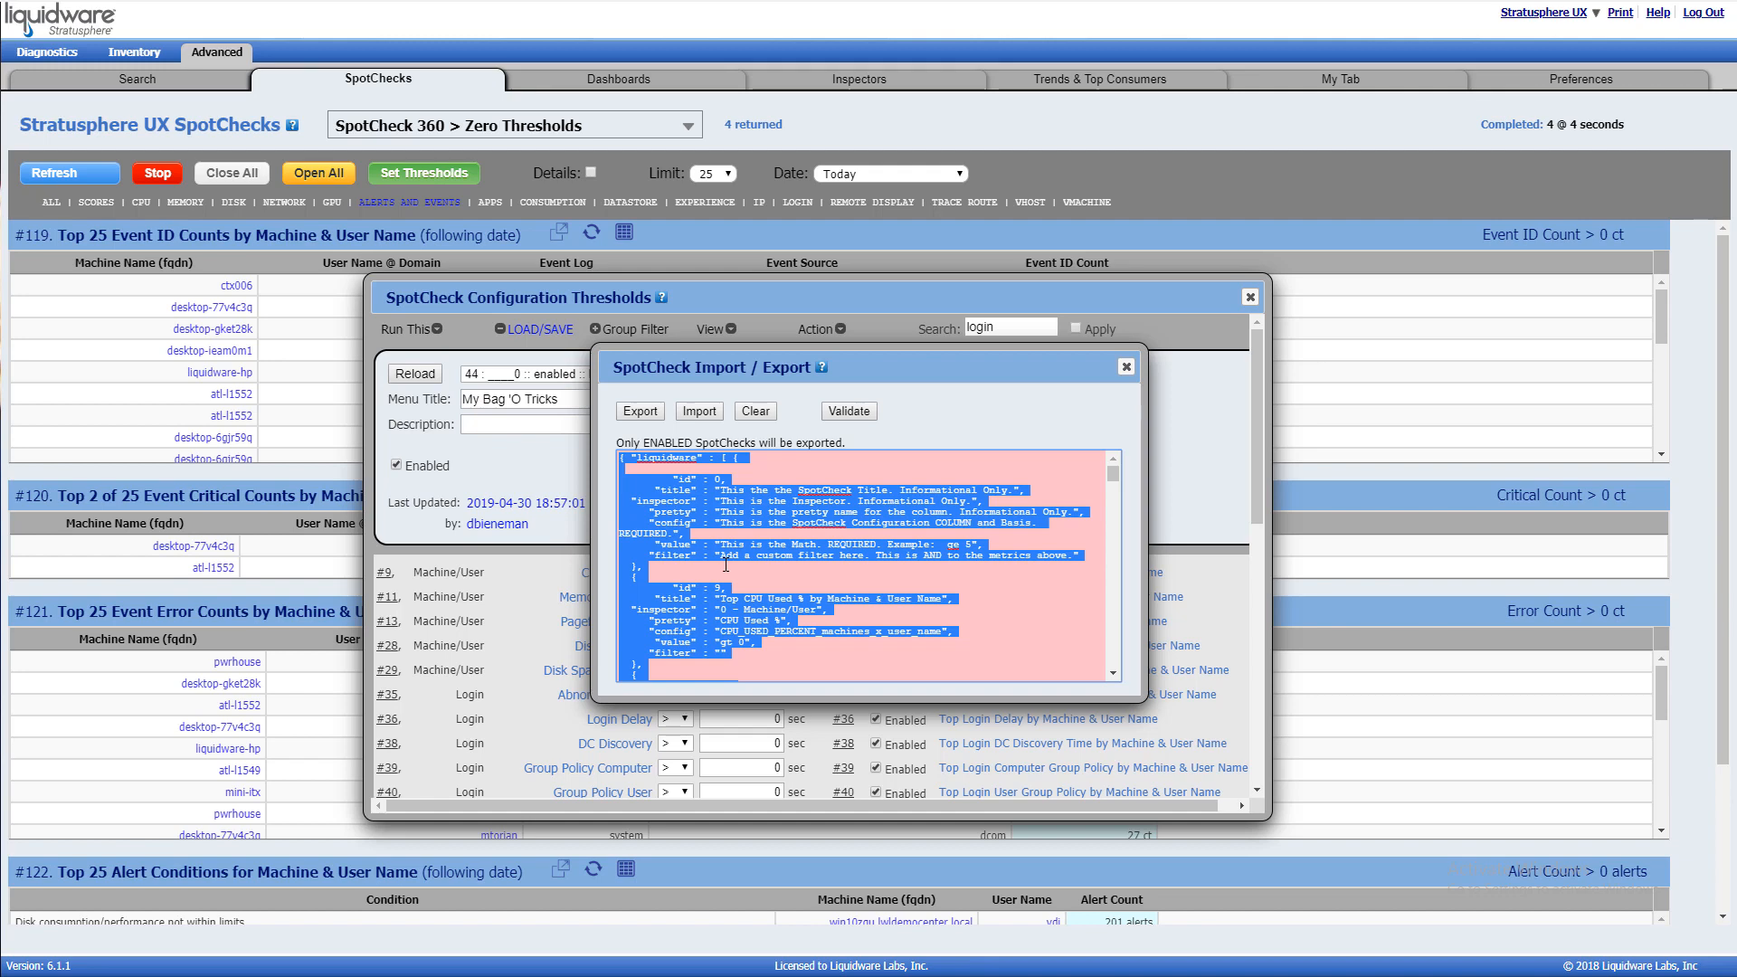
pyautogui.click(1126, 368)
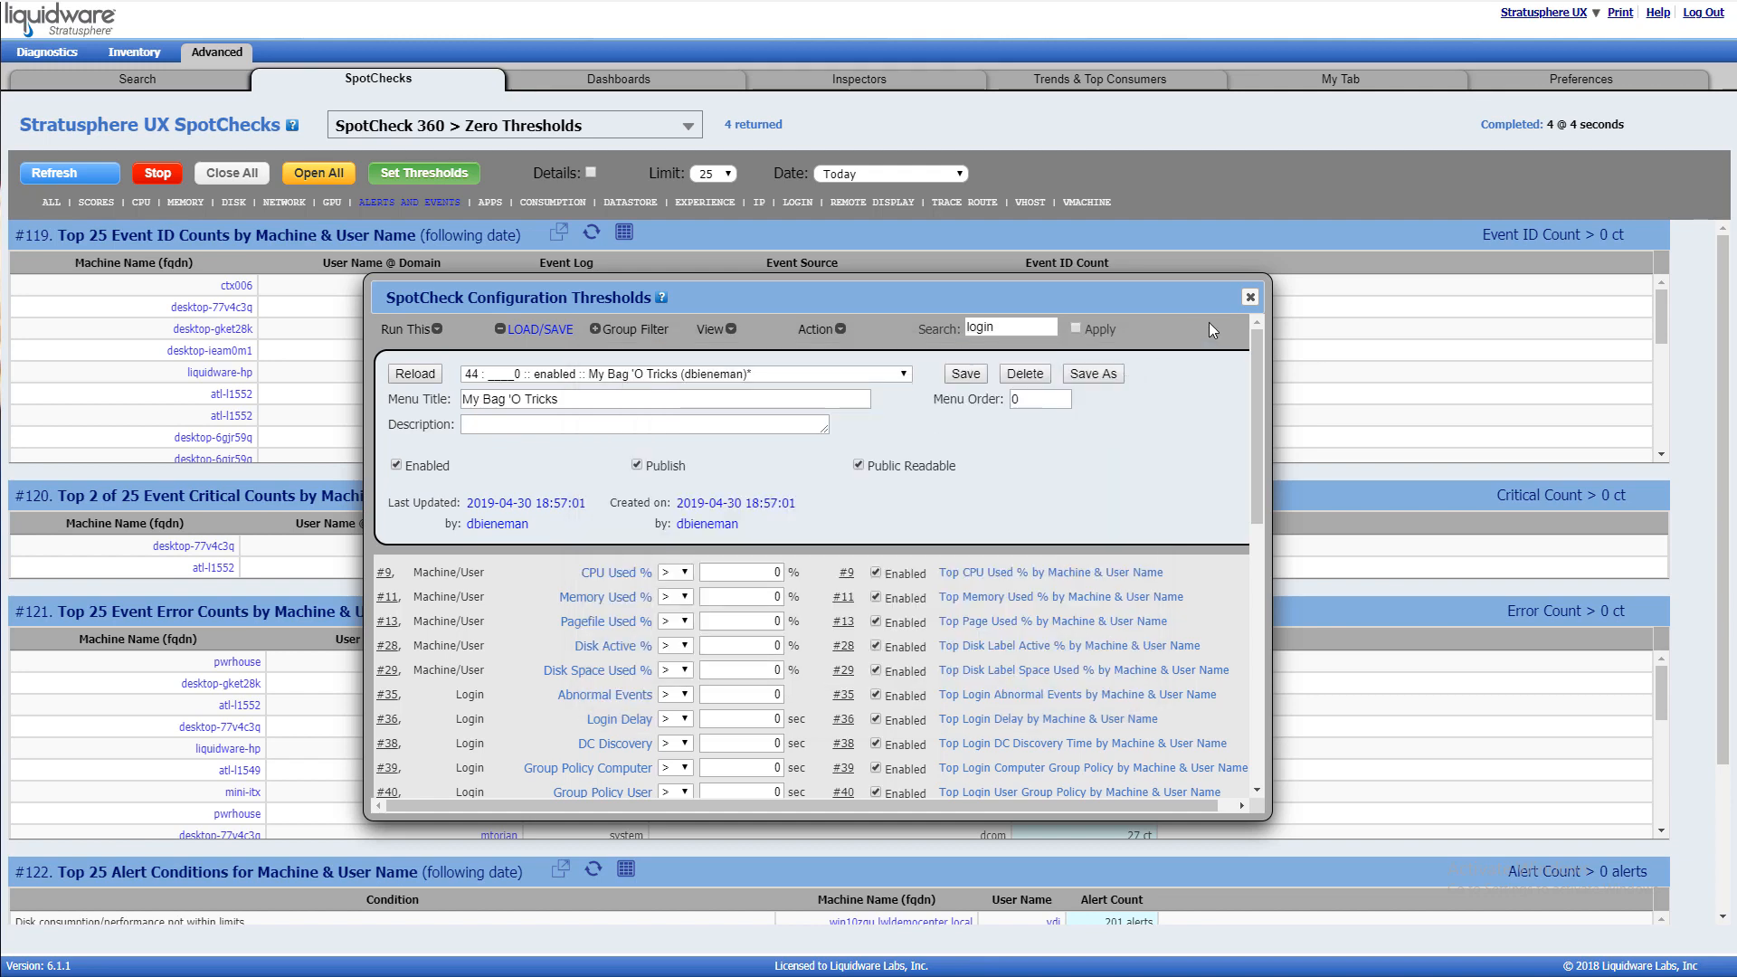
# Close the thresholds dialog and open the SpotCheck configuration thresholds on the second Stratusphere UX server, with its browser in full screen.
pyautogui.click(1252, 299)
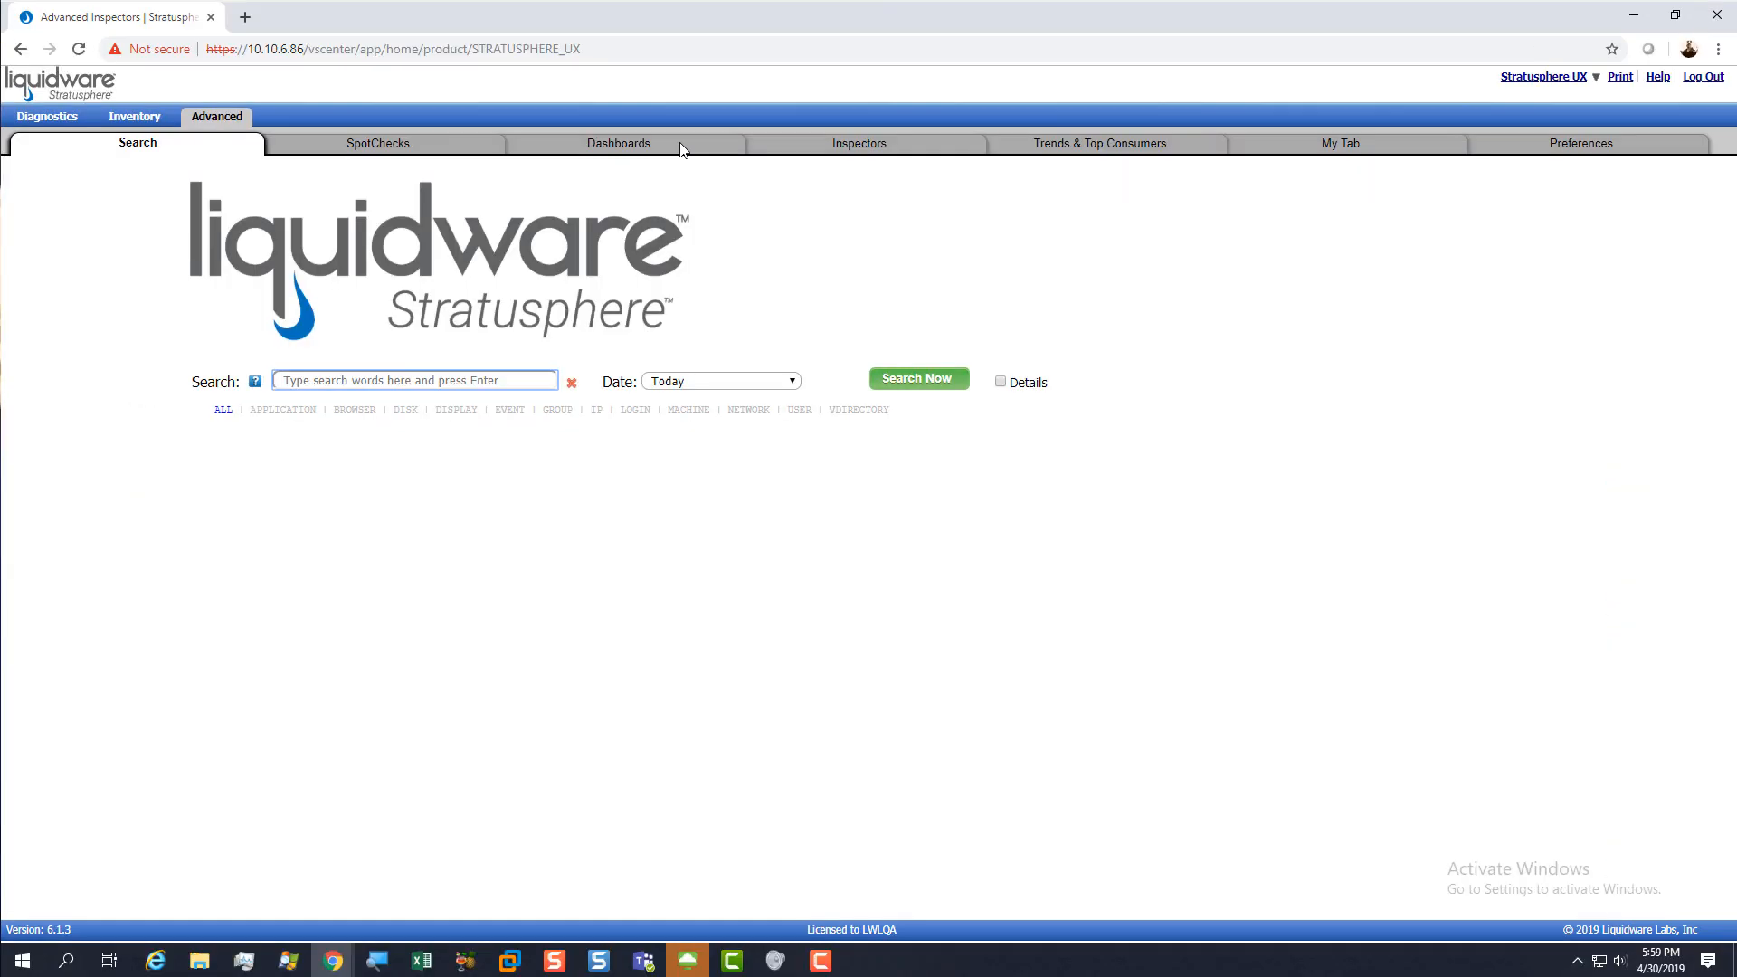
pyautogui.press('F11')
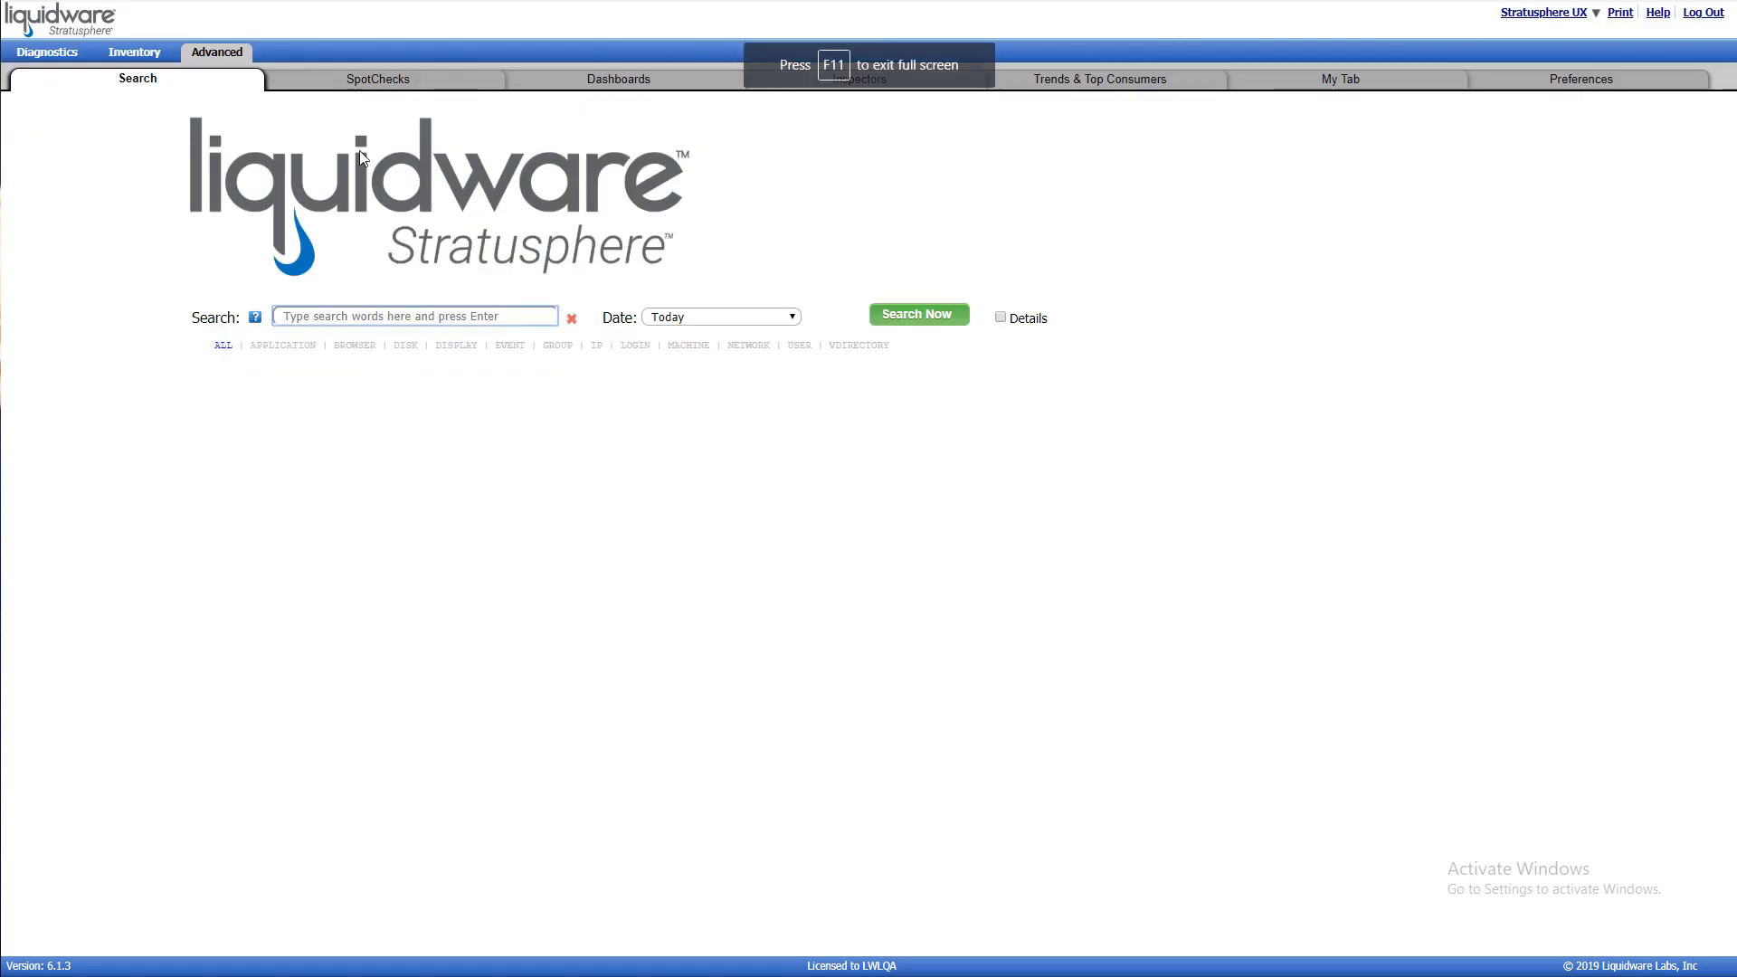
pyautogui.click(375, 83)
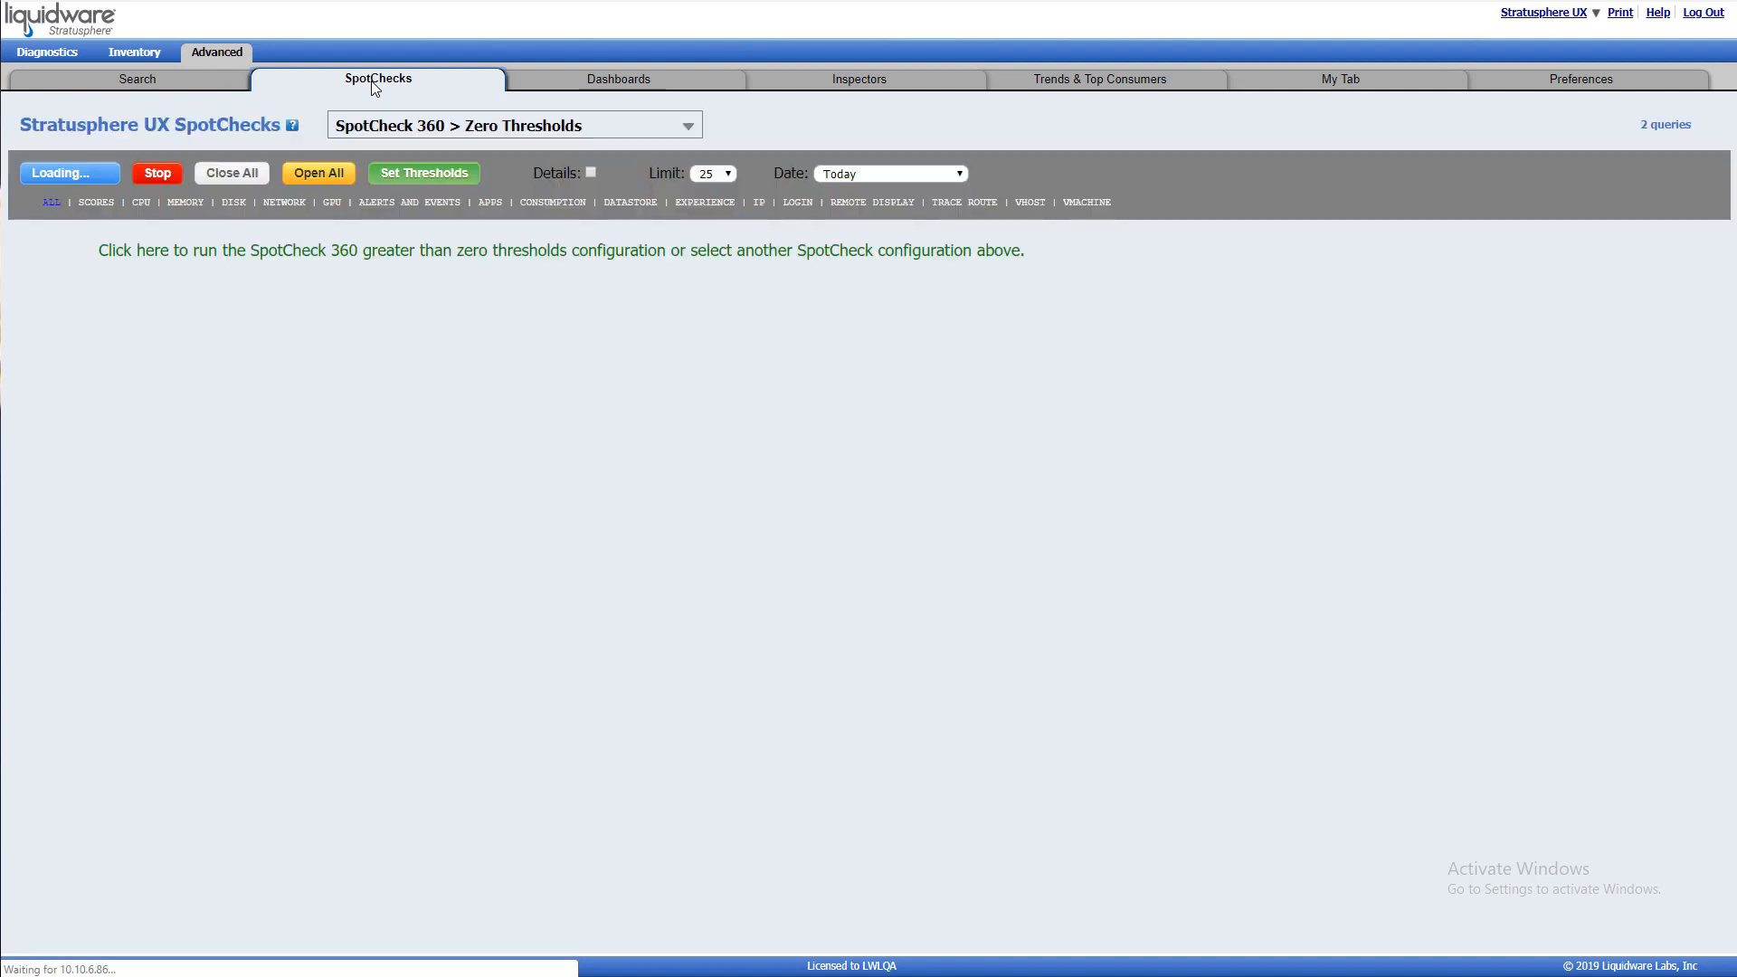
pyautogui.click(408, 175)
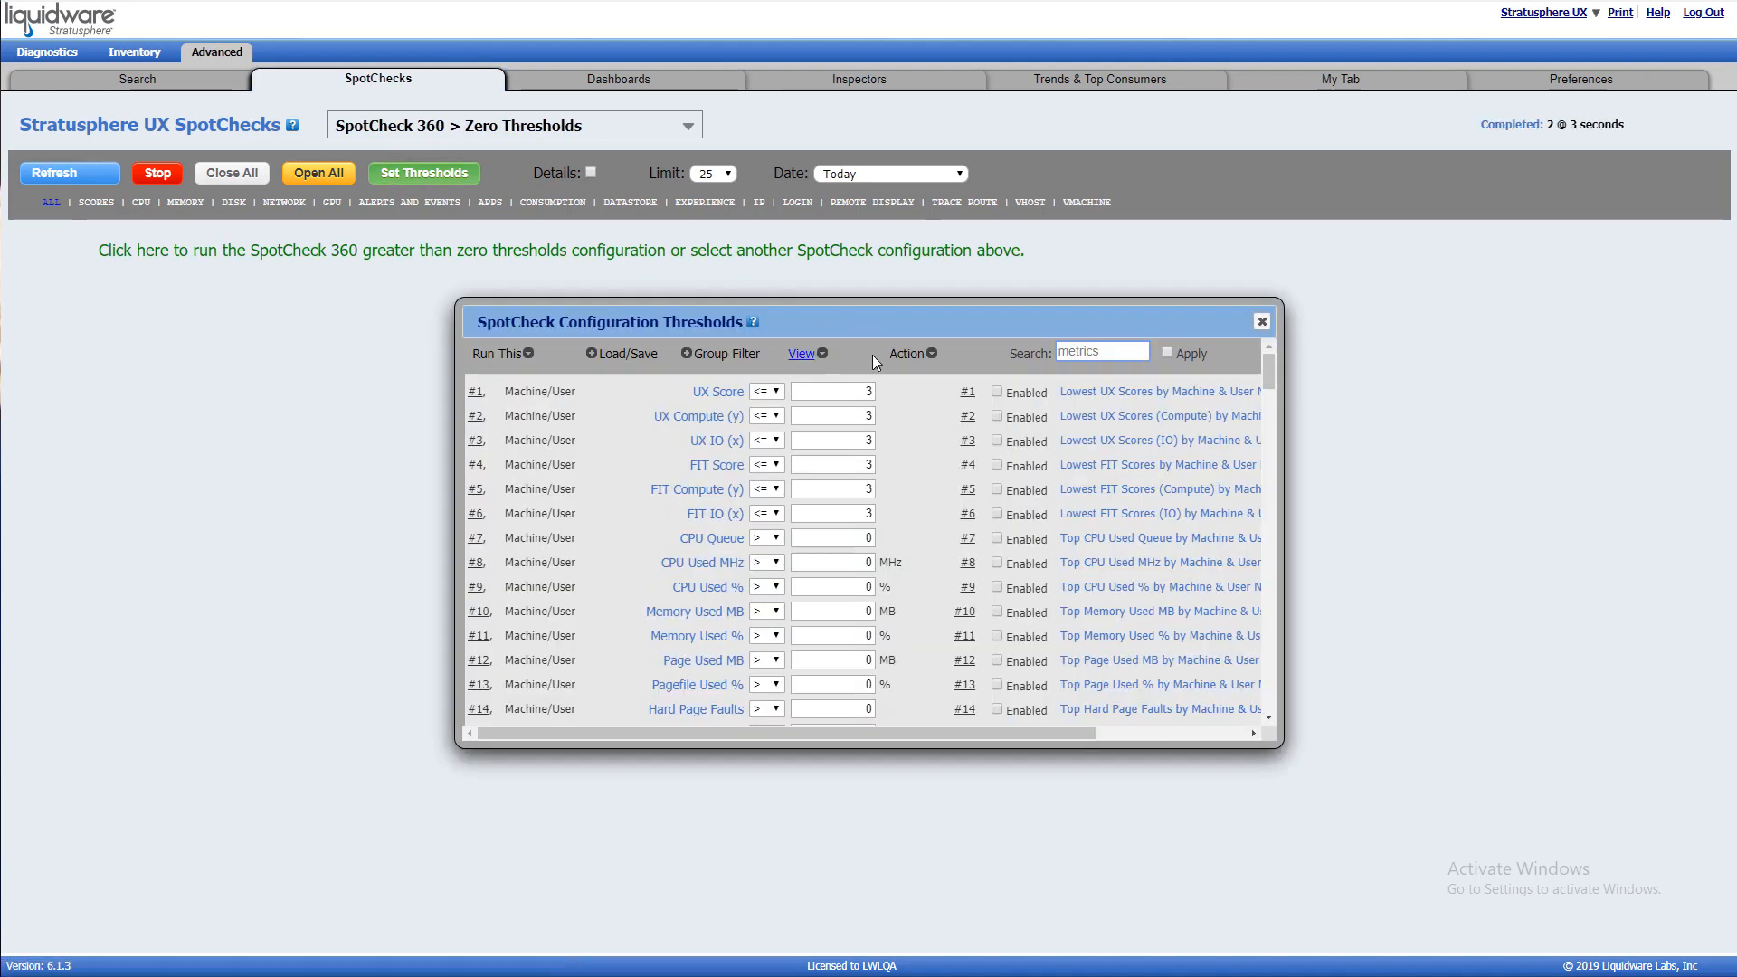
# Import the copied SpotCheck configuration text into the thresholds and close the import/export dialog.
pyautogui.click(805, 355)
pyautogui.click(924, 355)
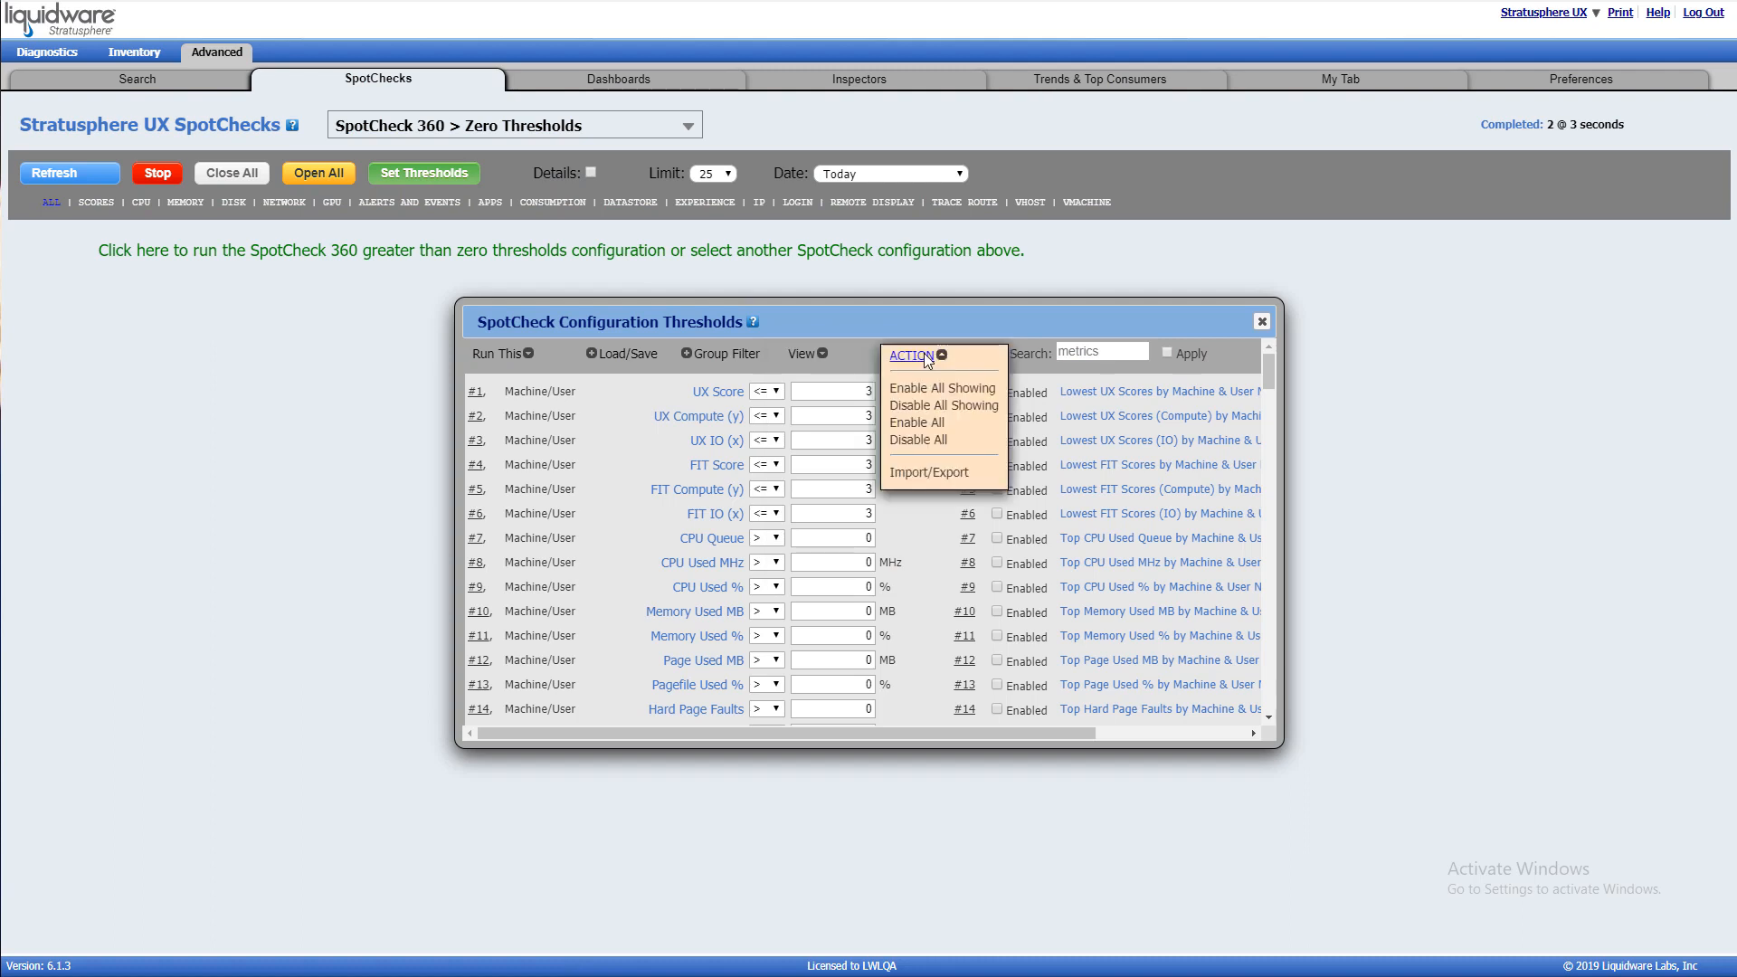
pyautogui.click(801, 355)
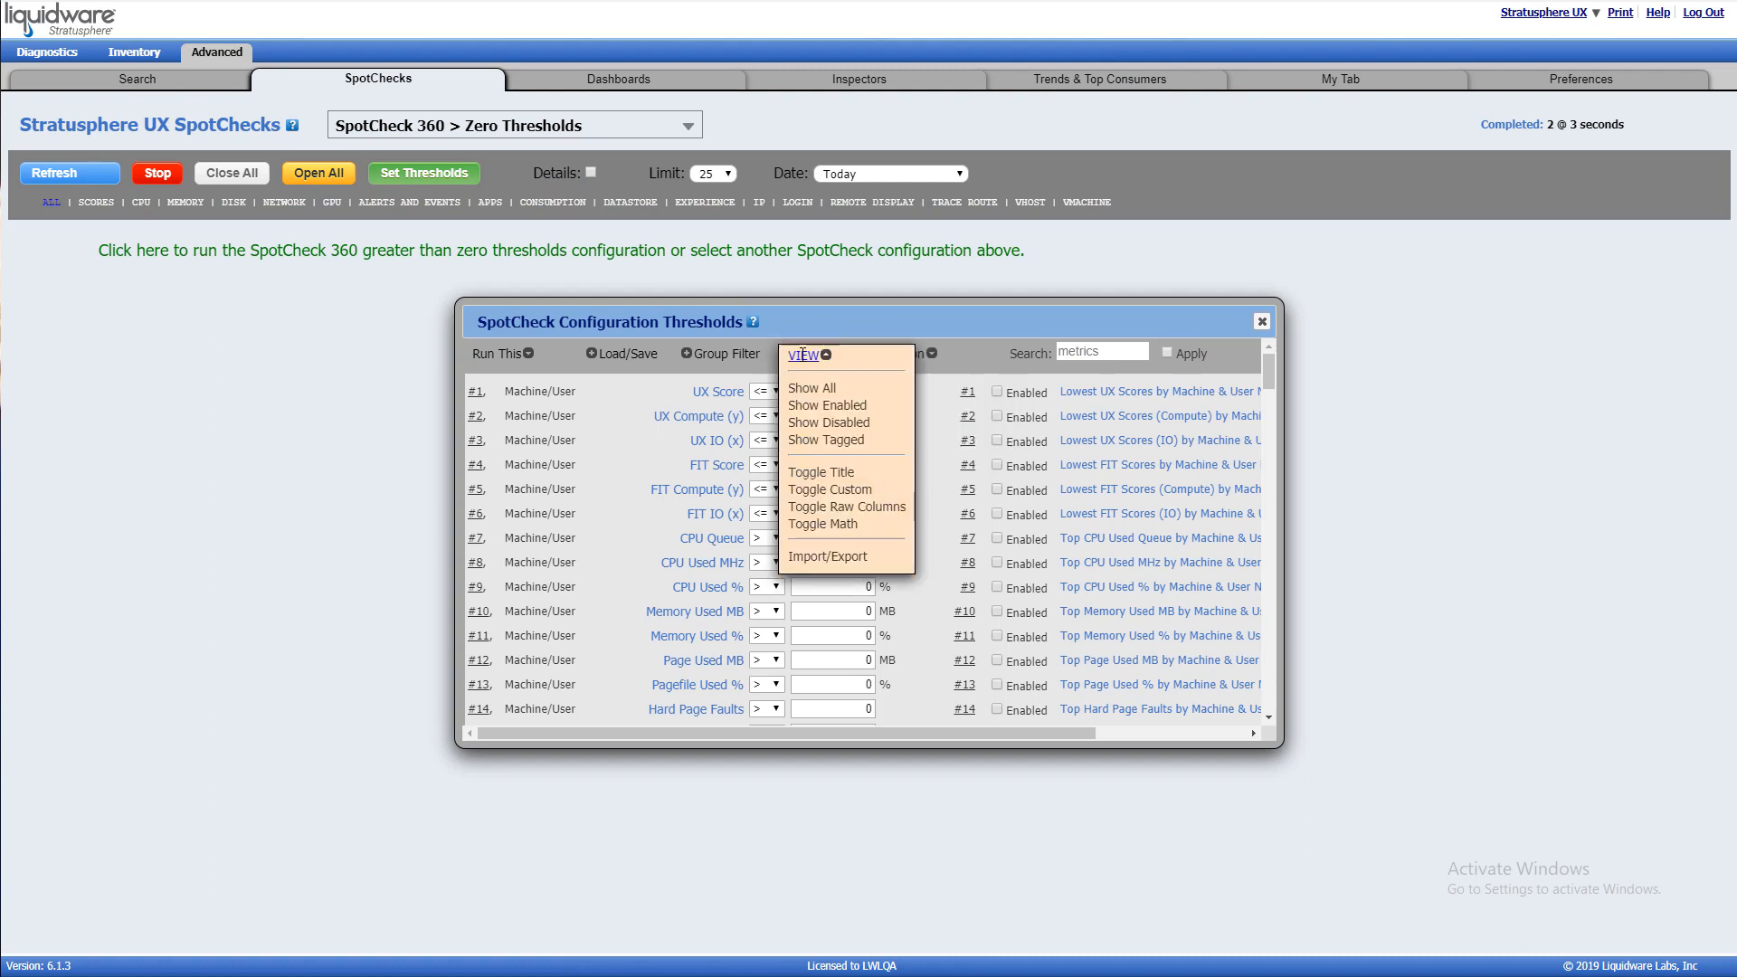
pyautogui.click(809, 558)
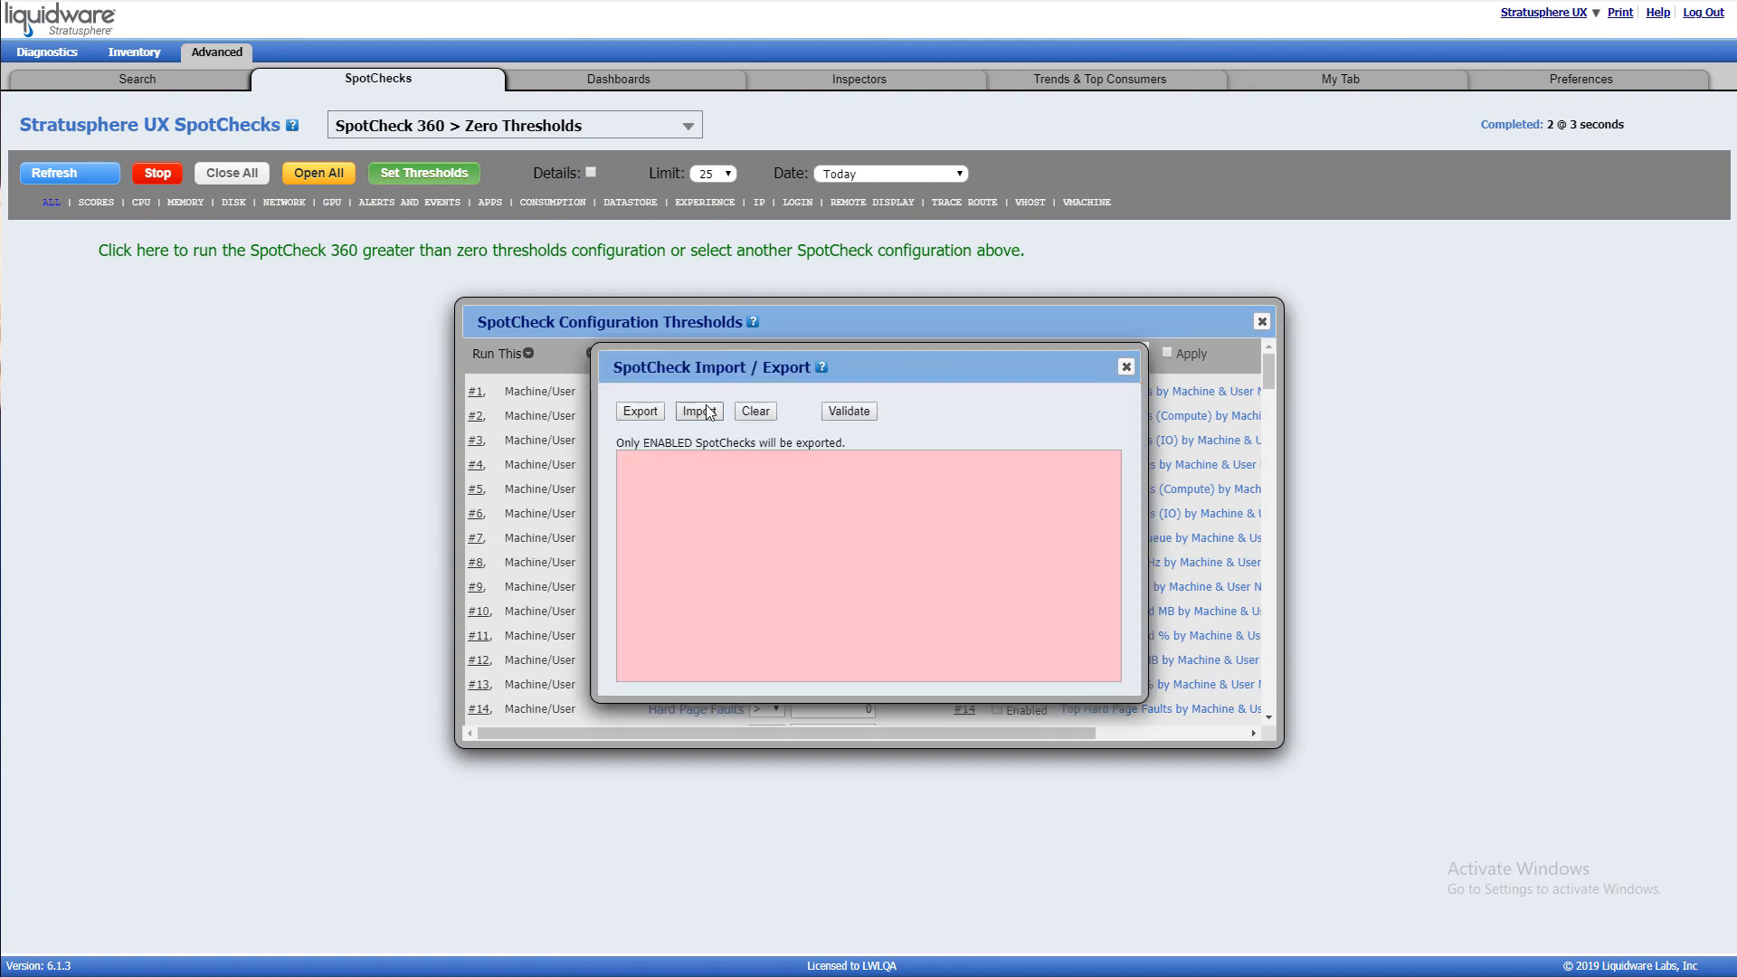
pyautogui.rightClick(648, 489)
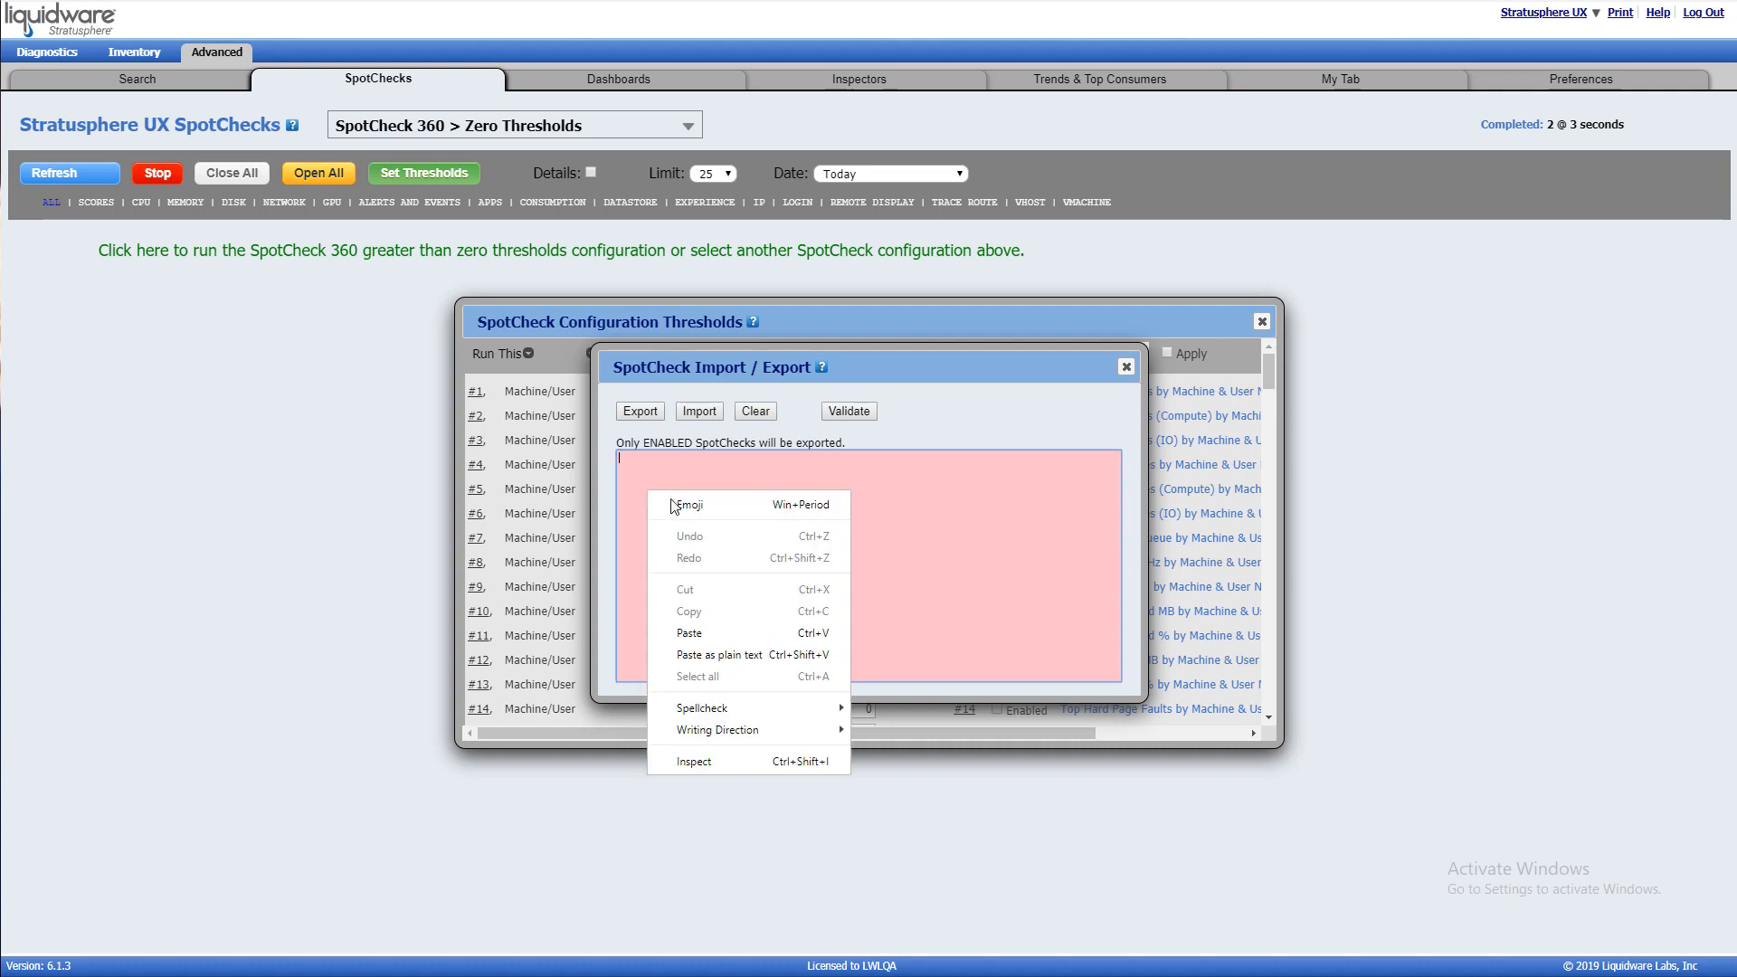
pyautogui.click(689, 633)
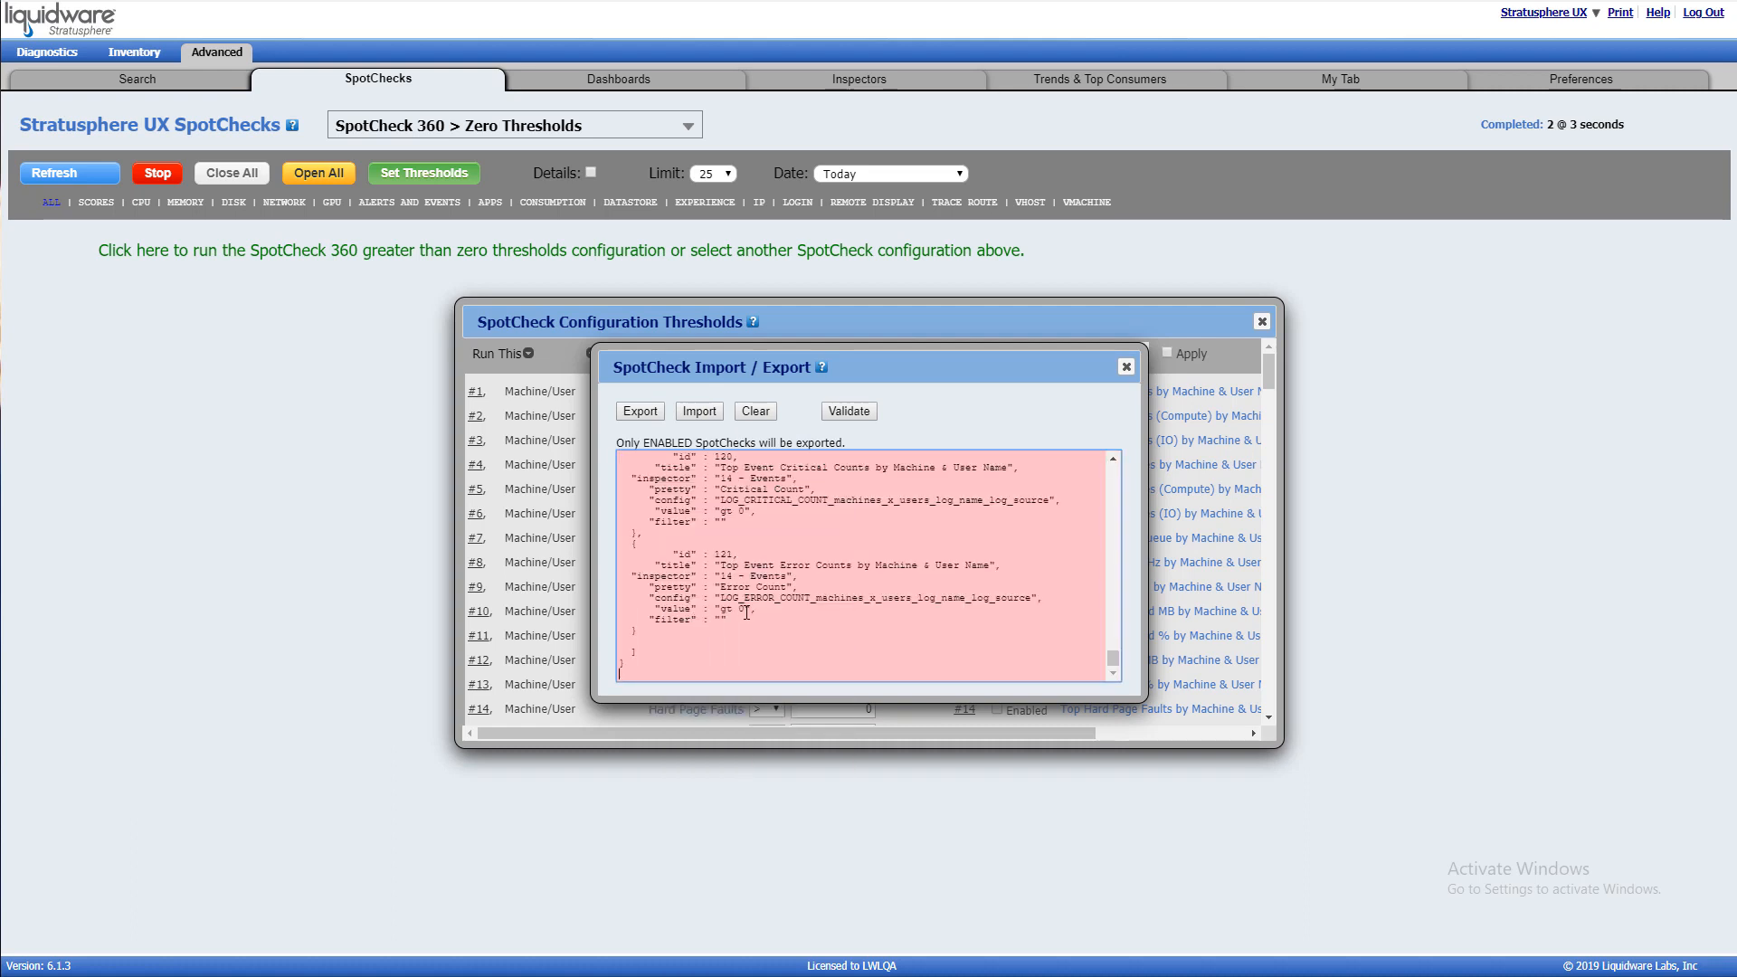
pyautogui.click(697, 419)
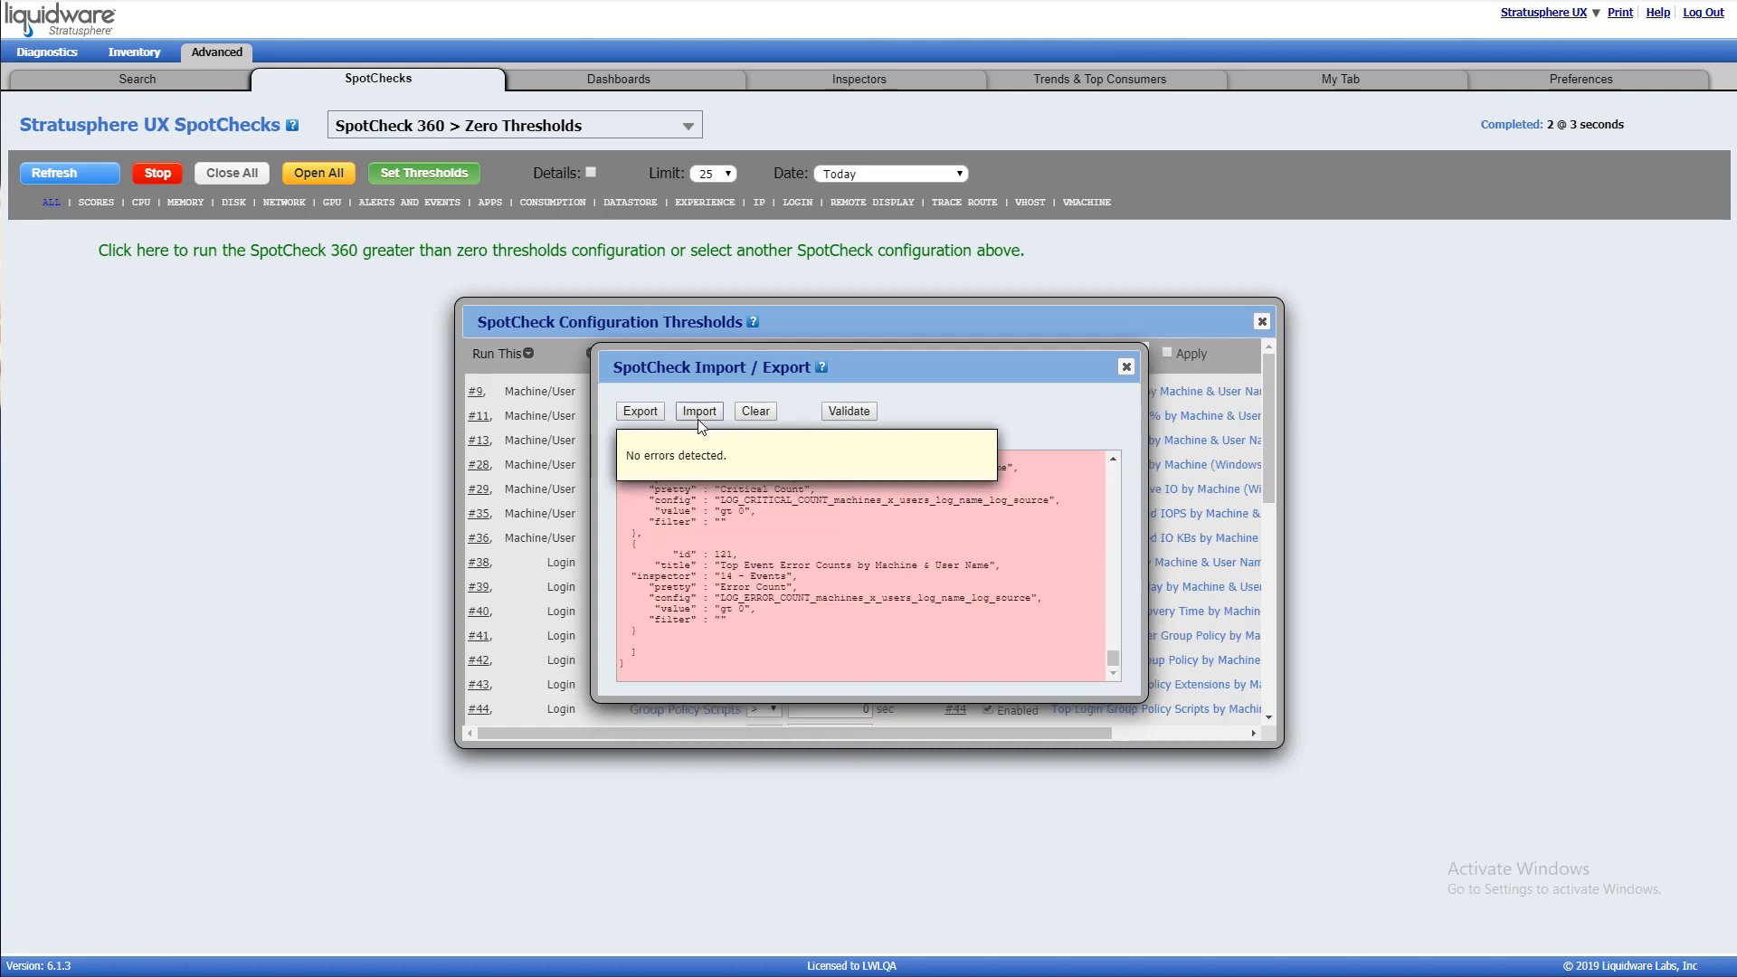
pyautogui.click(1126, 367)
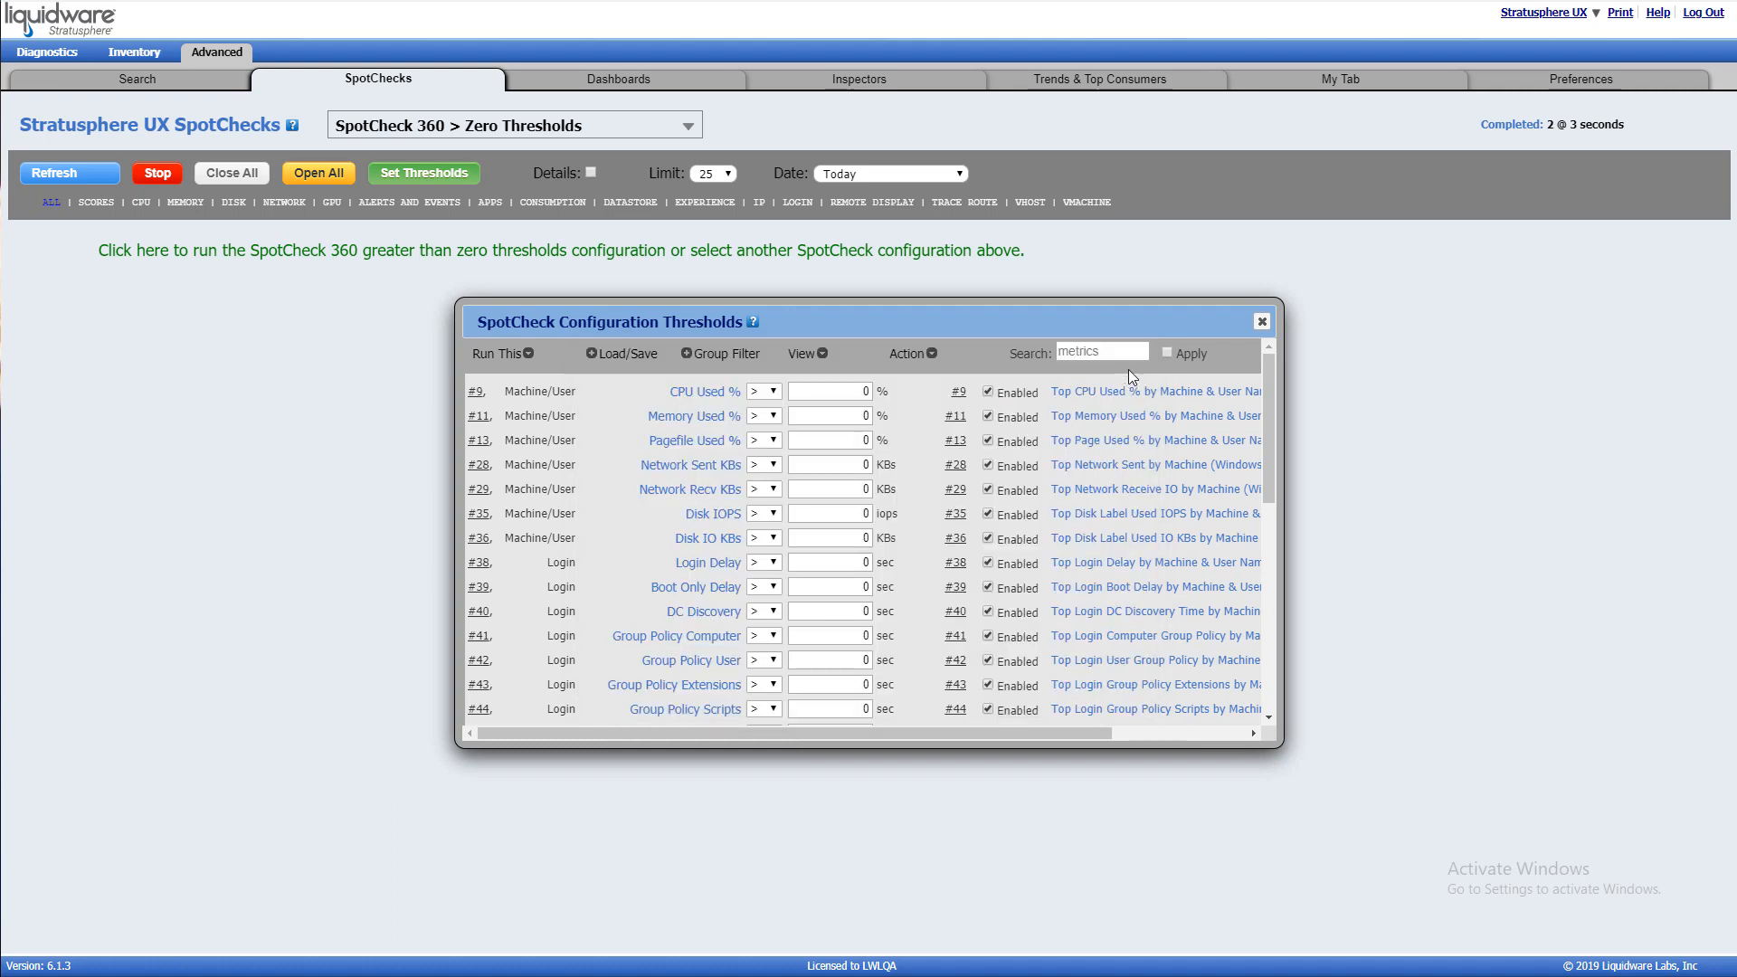
# Look over the imported SpotChecks and set the configuration's menu title to My Bag 'O Tricks.
pyautogui.moveTo(952, 314); pyautogui.dragTo(879, 322)
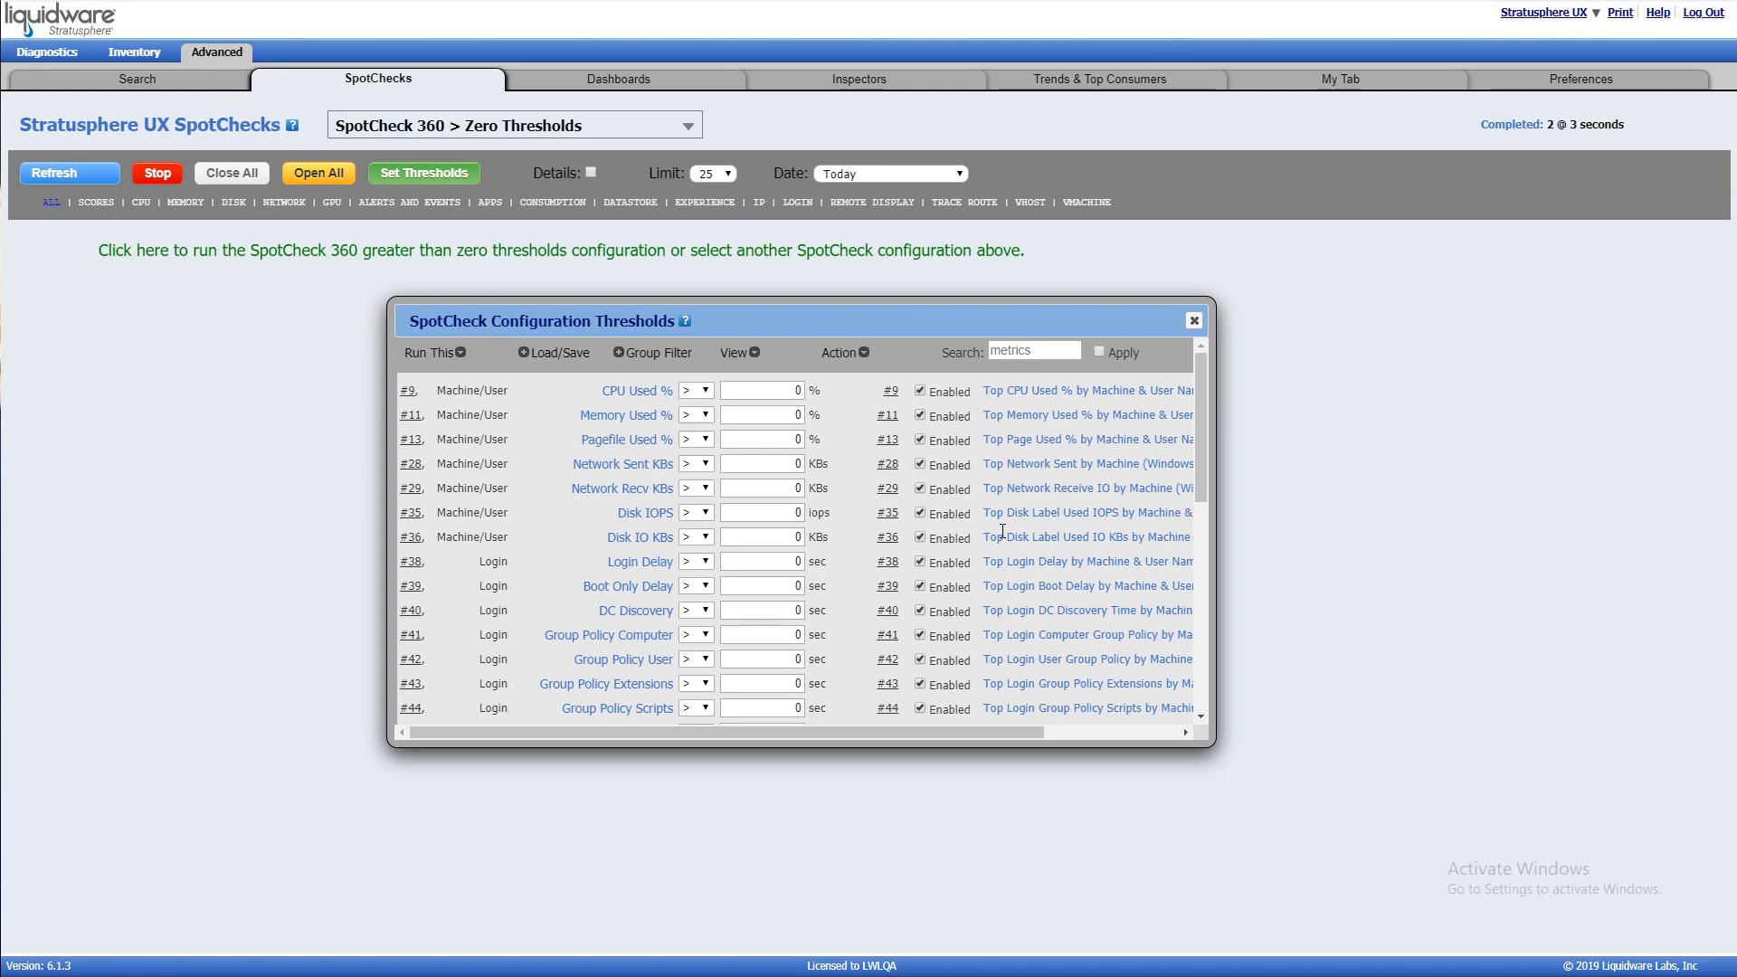
pyautogui.scroll(-5, 1003, 532)
pyautogui.scroll(5, 1003, 533)
pyautogui.click(553, 355)
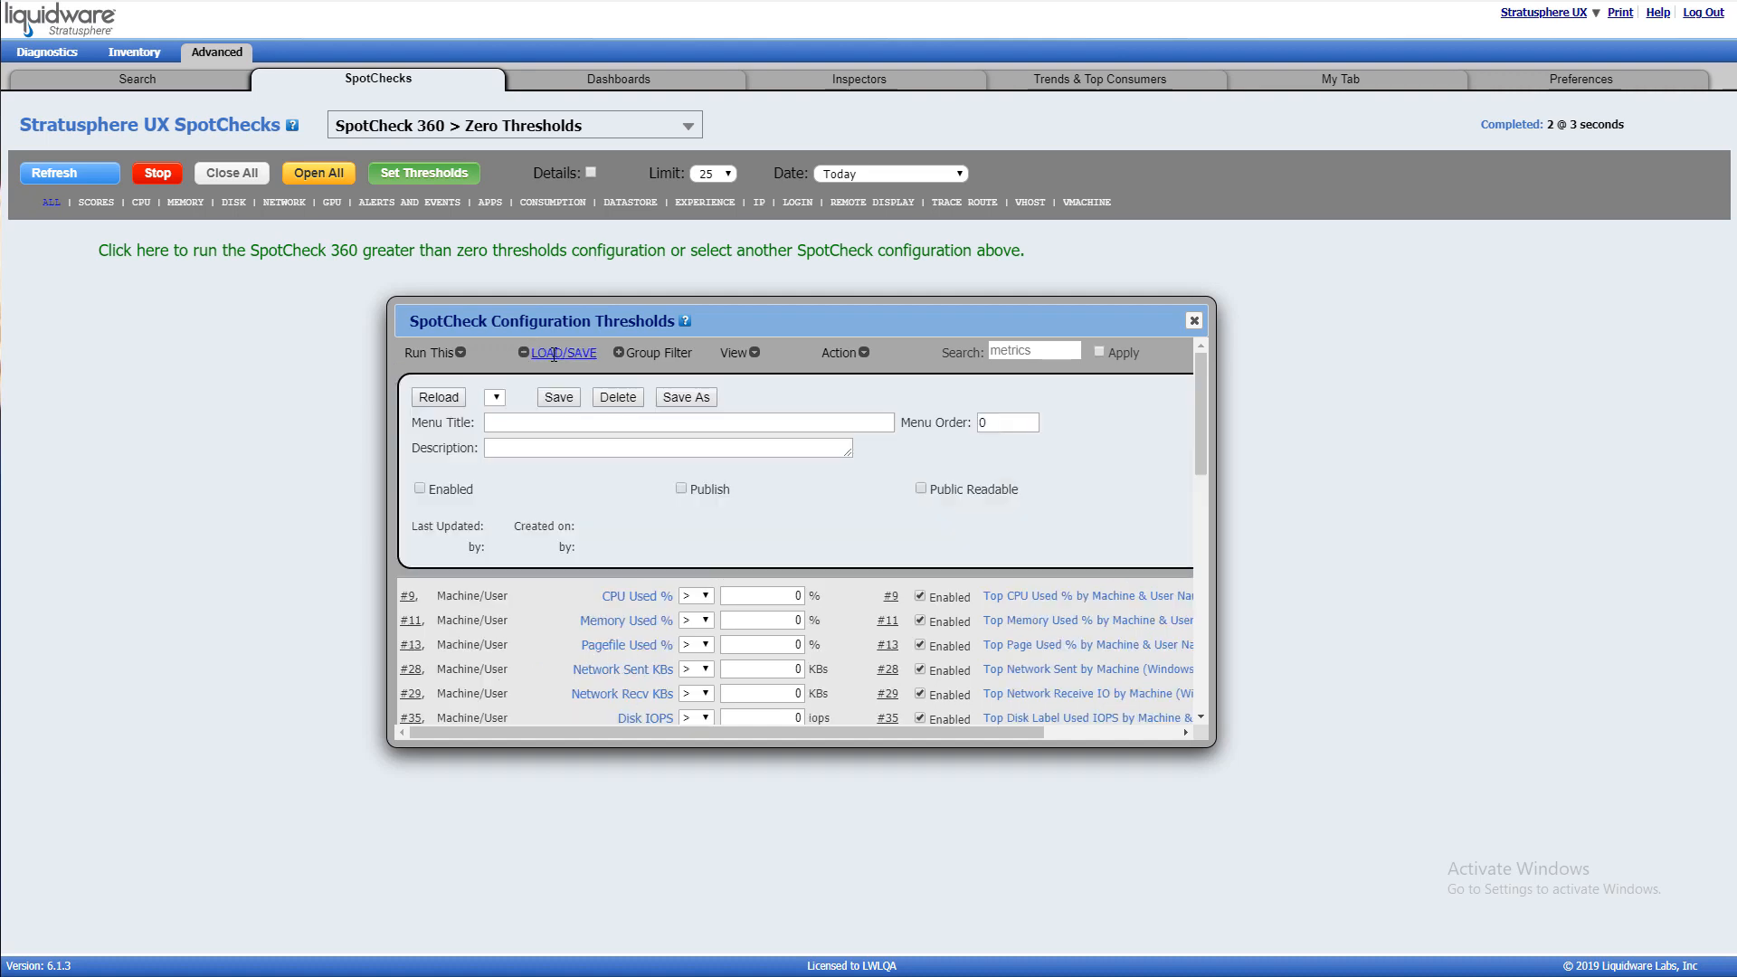
pyautogui.click(555, 421)
pyautogui.write('My')
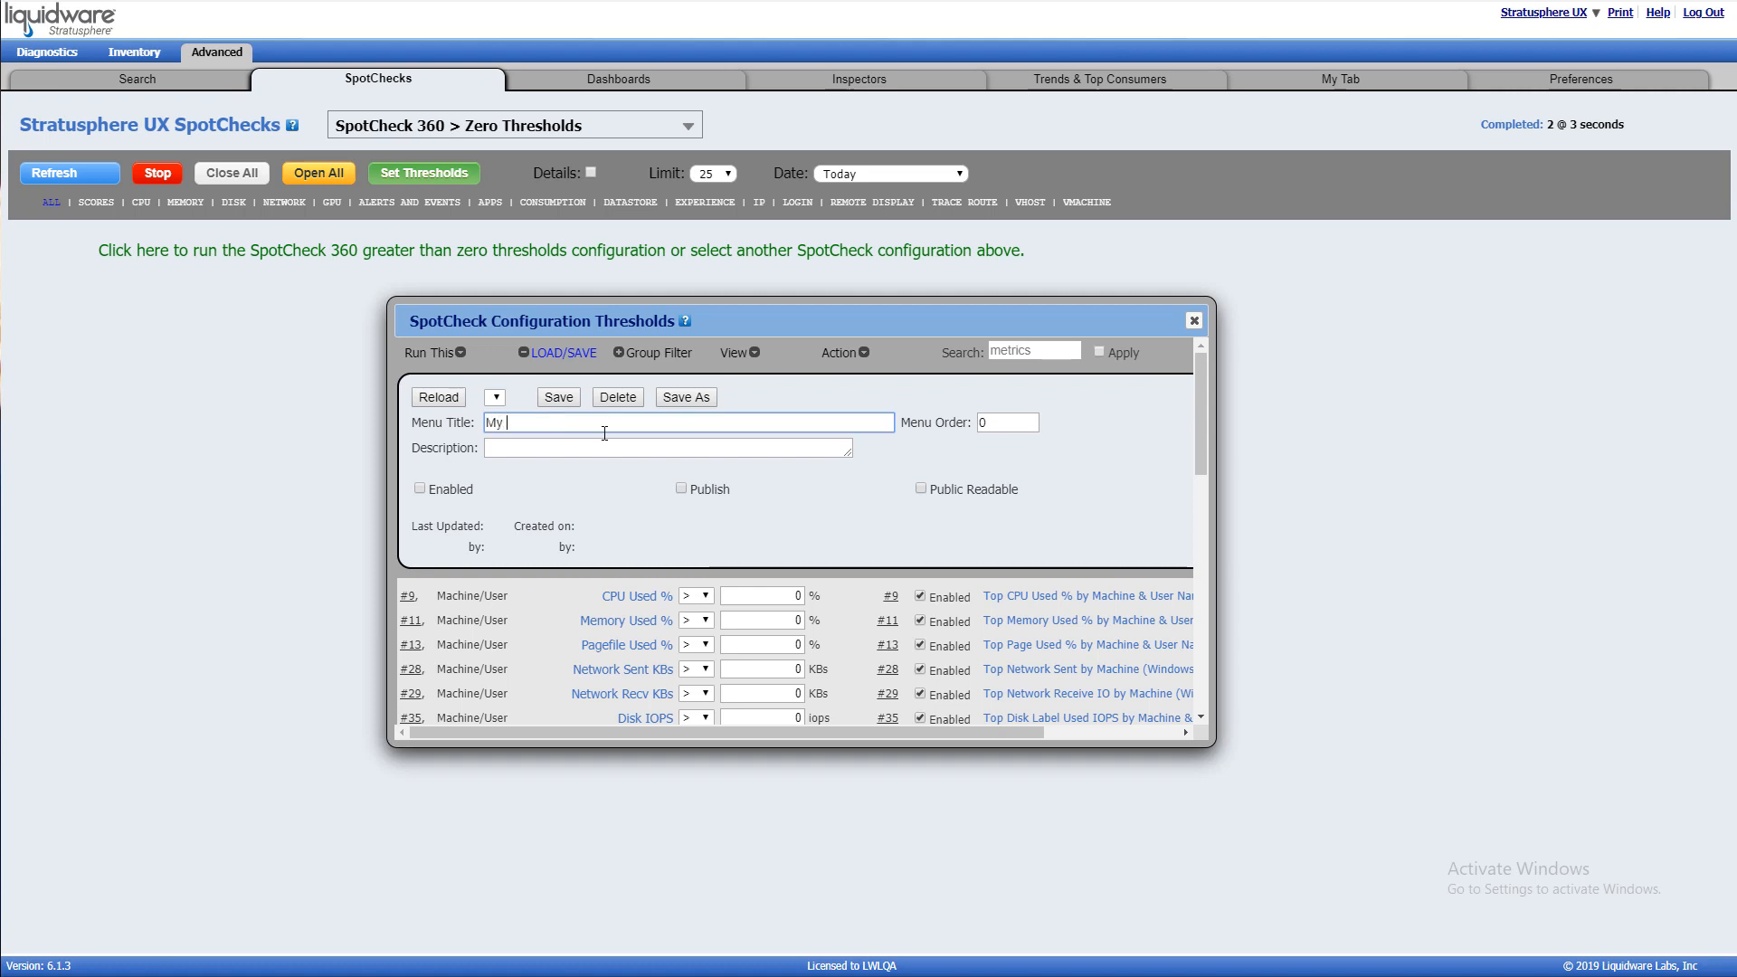
pyautogui.write(" Bag 'O Tricks")
pyautogui.press('Tab')
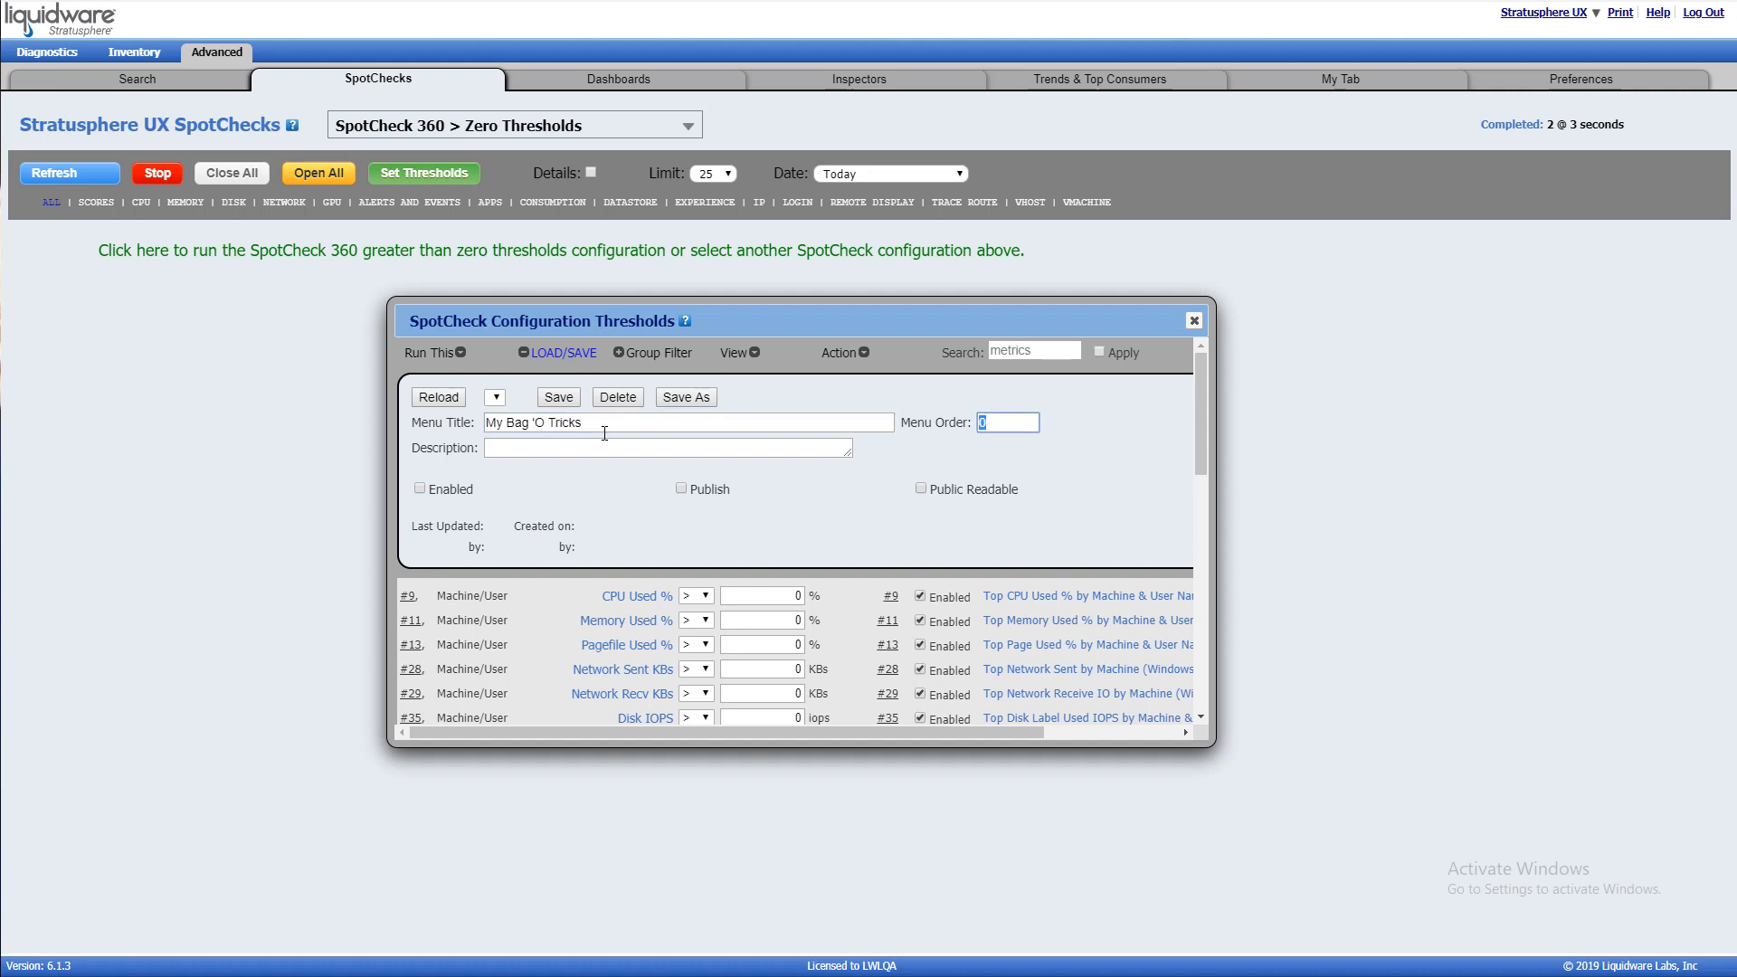
# Mark the imported configuration as Enabled, Publish and Public Readable.
pyautogui.click(597, 448)
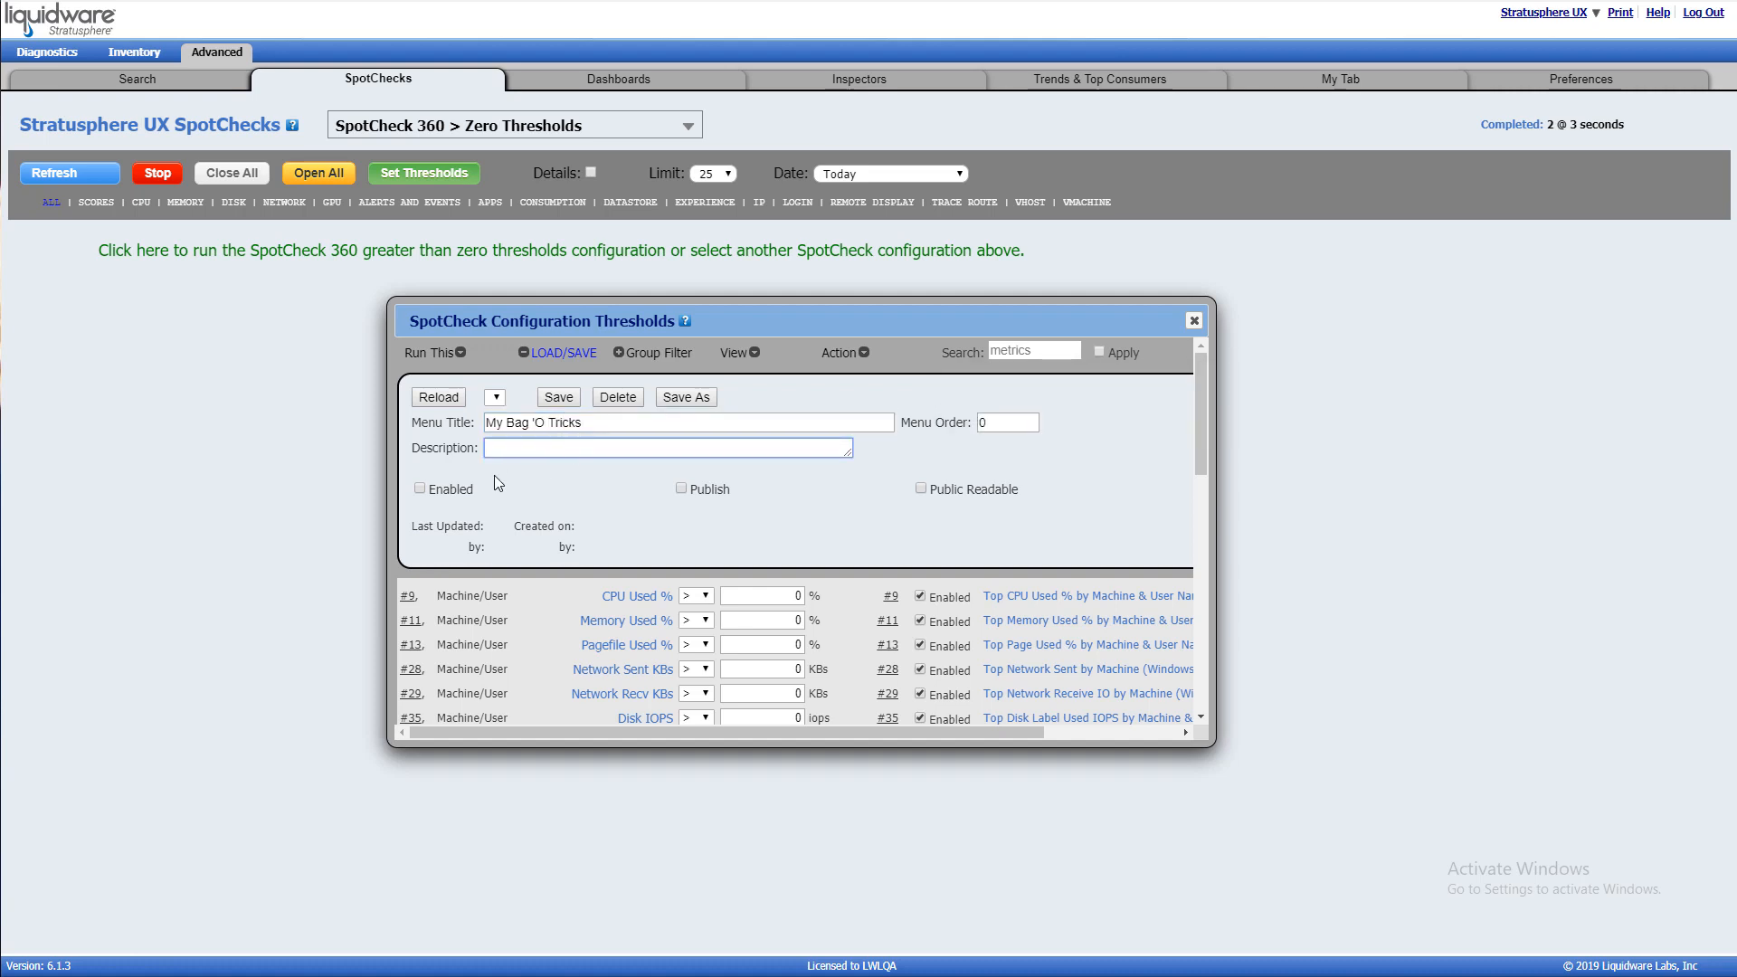
pyautogui.click(450, 488)
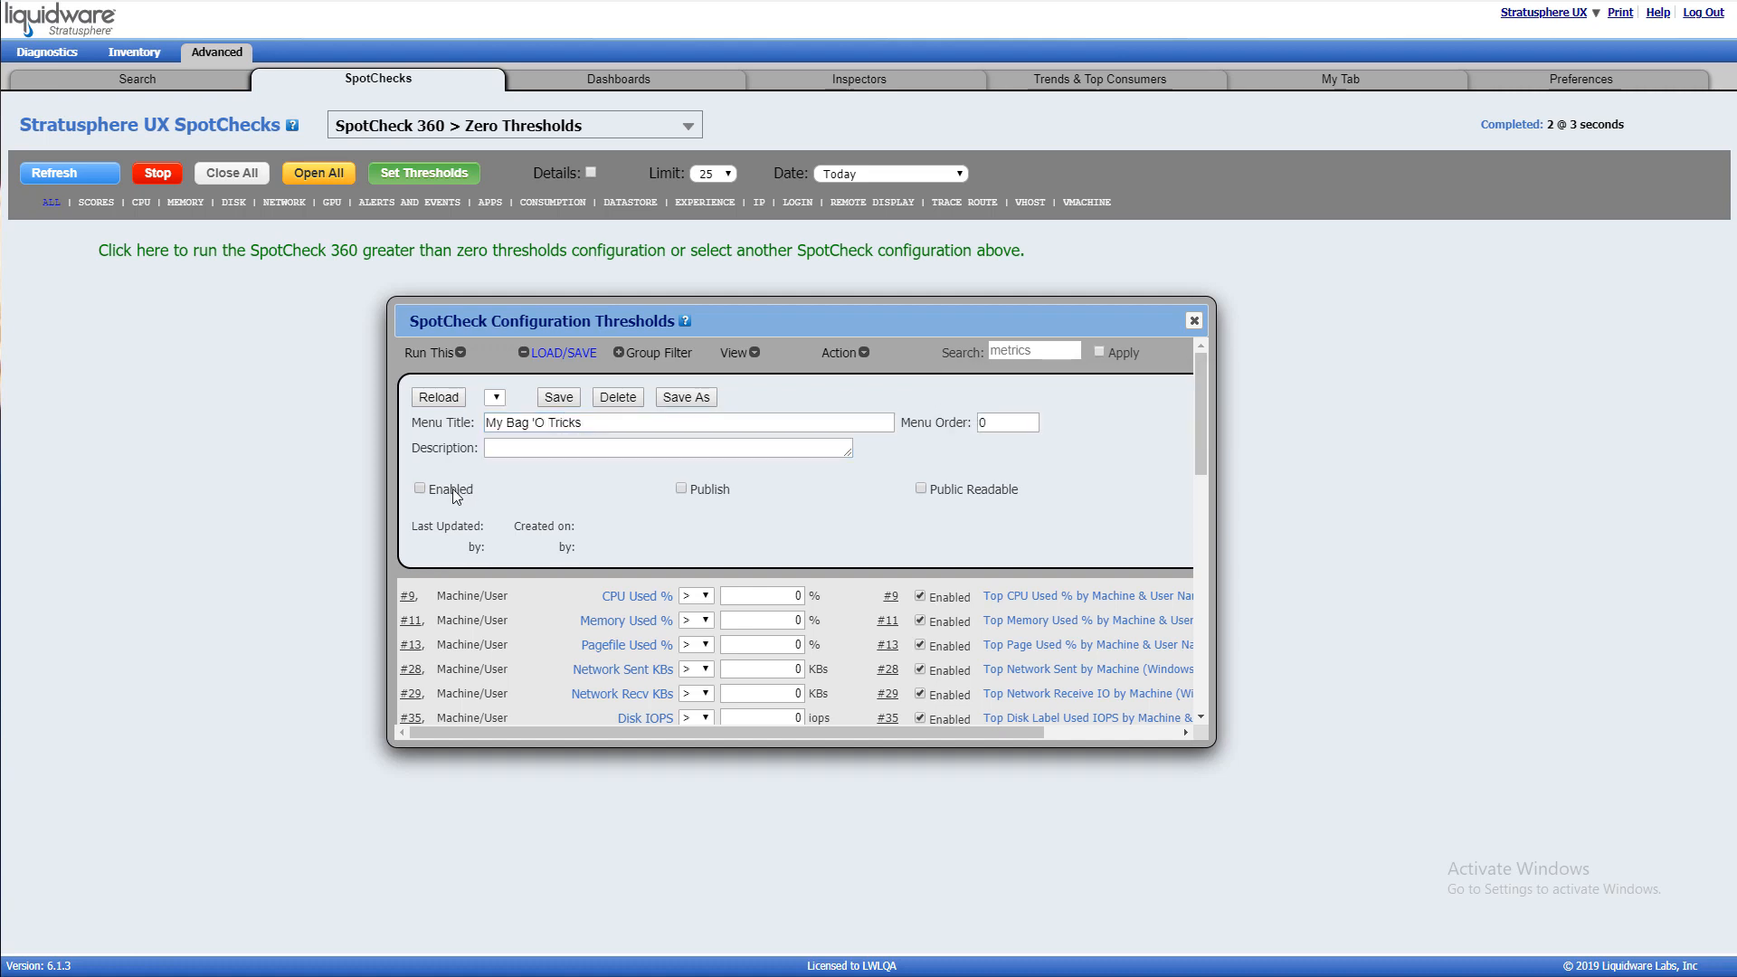
pyautogui.click(703, 496)
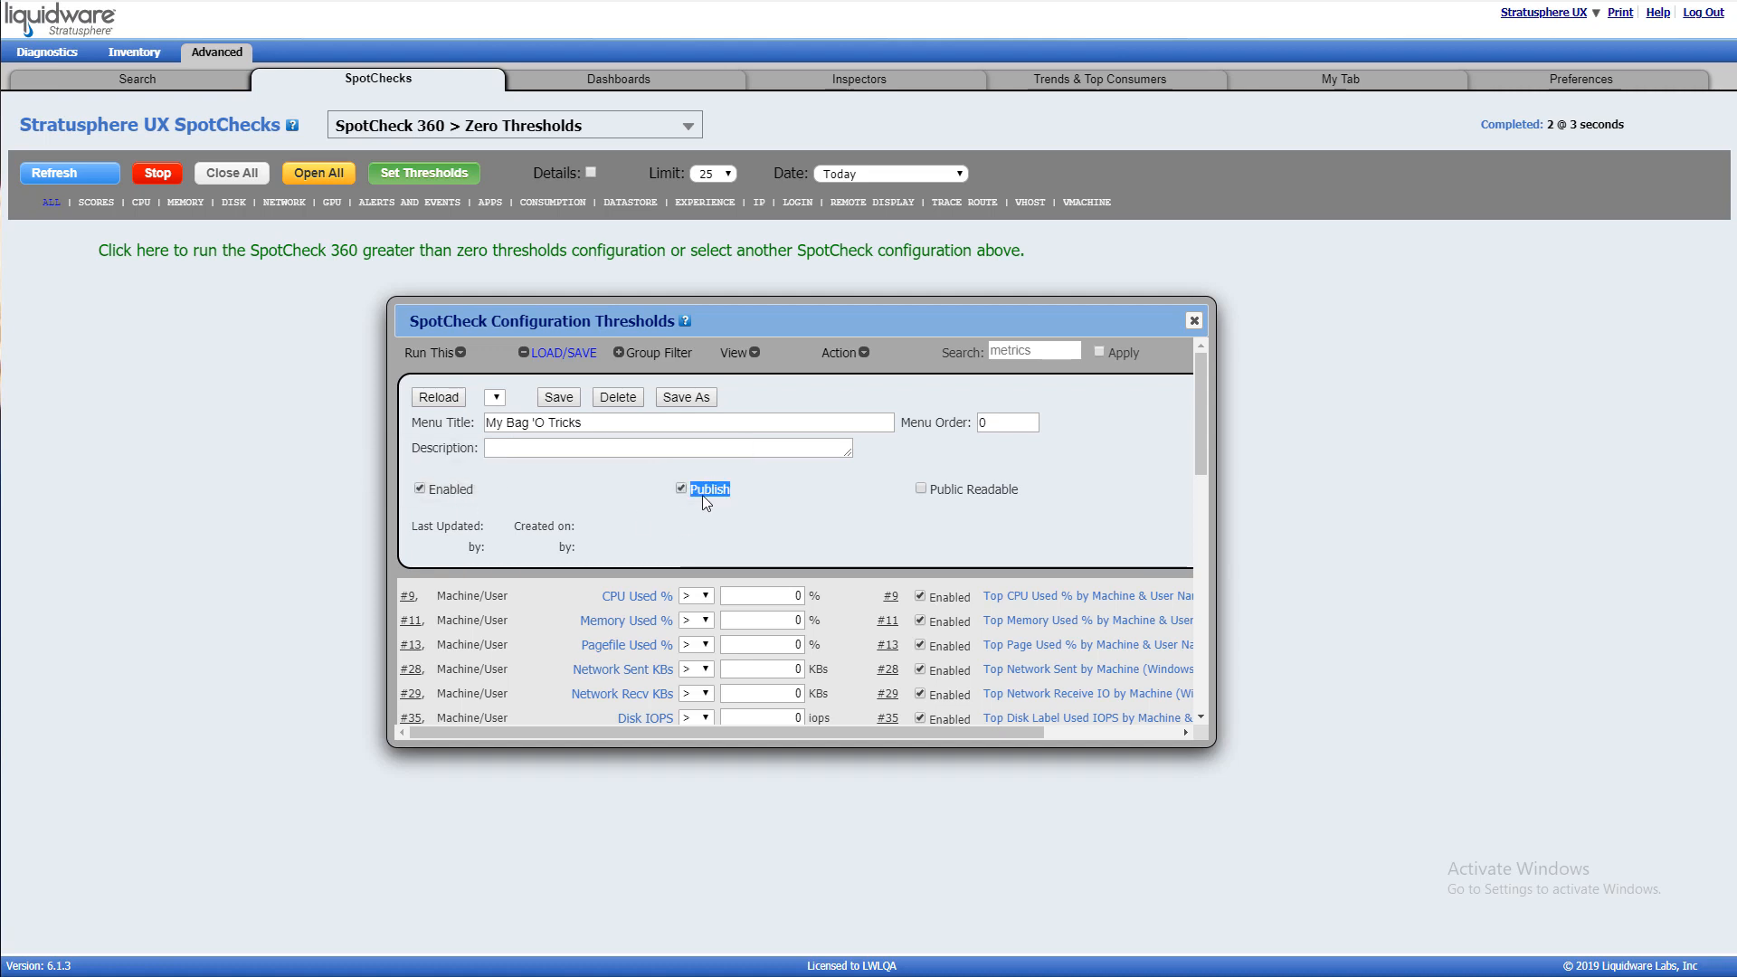
pyautogui.click(954, 493)
pyautogui.moveTo(698, 485)
pyautogui.click(680, 489)
# Describe the configuration as Call X 123, save it as a new SpotCheck config and confirm adding it.
pyautogui.click(676, 448)
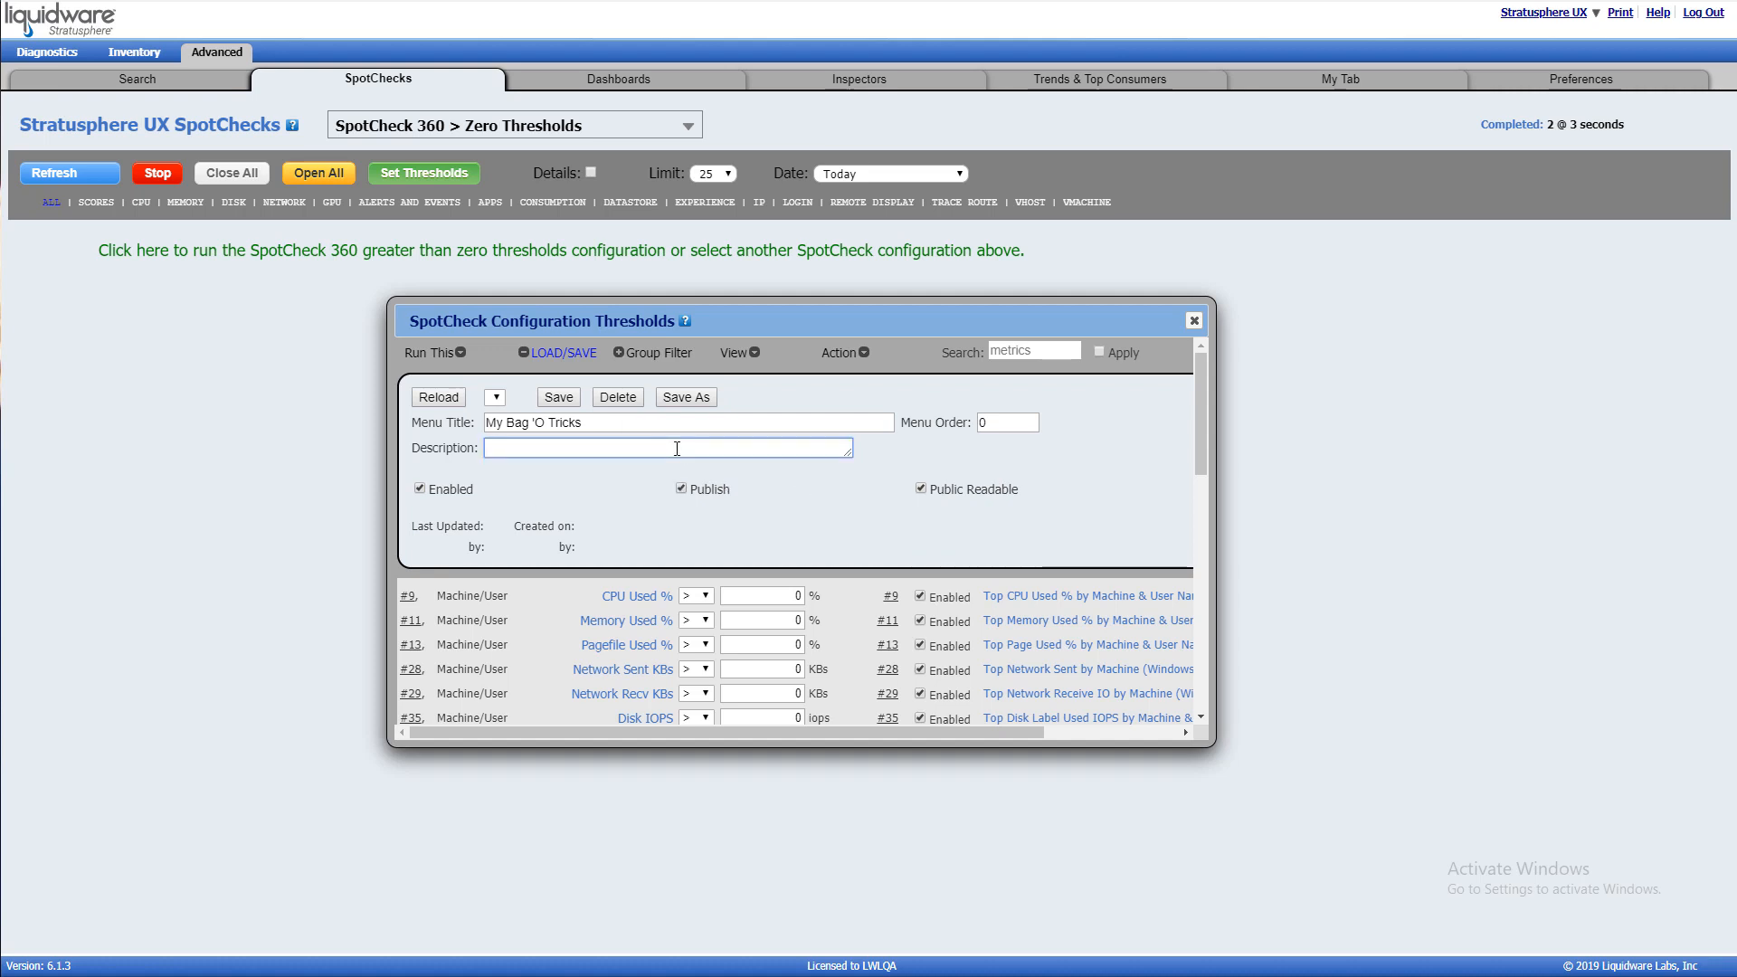
pyautogui.write('Call X 123')
pyautogui.click(691, 398)
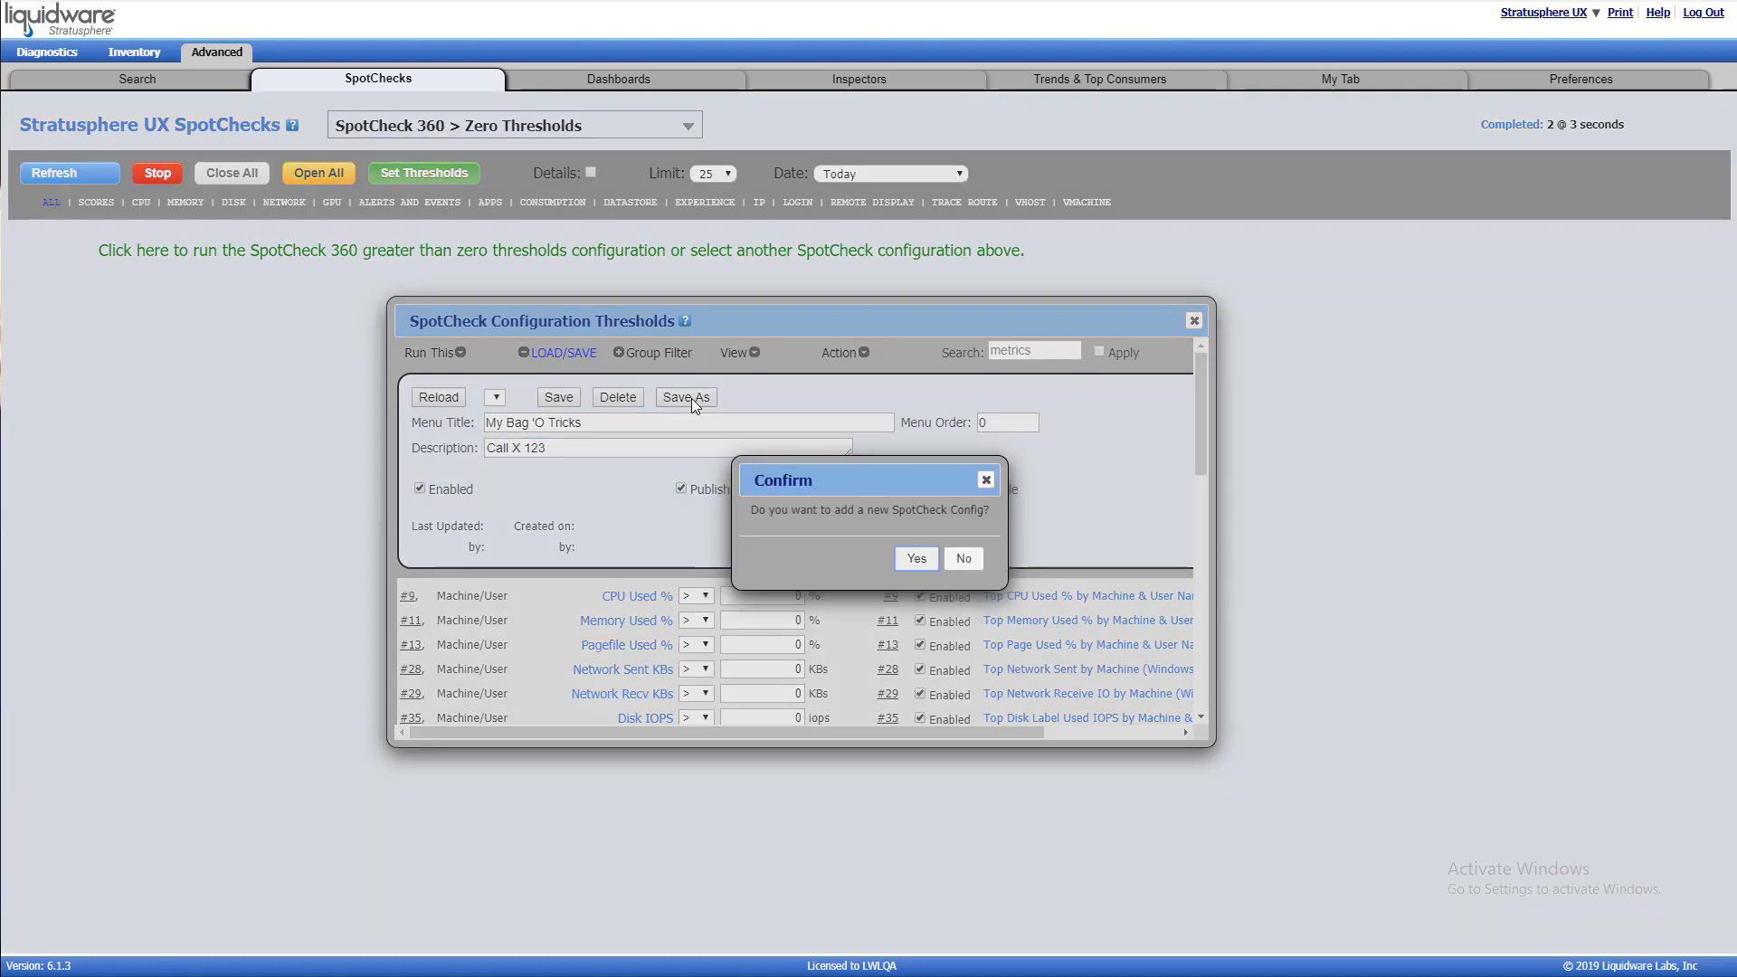
pyautogui.click(914, 559)
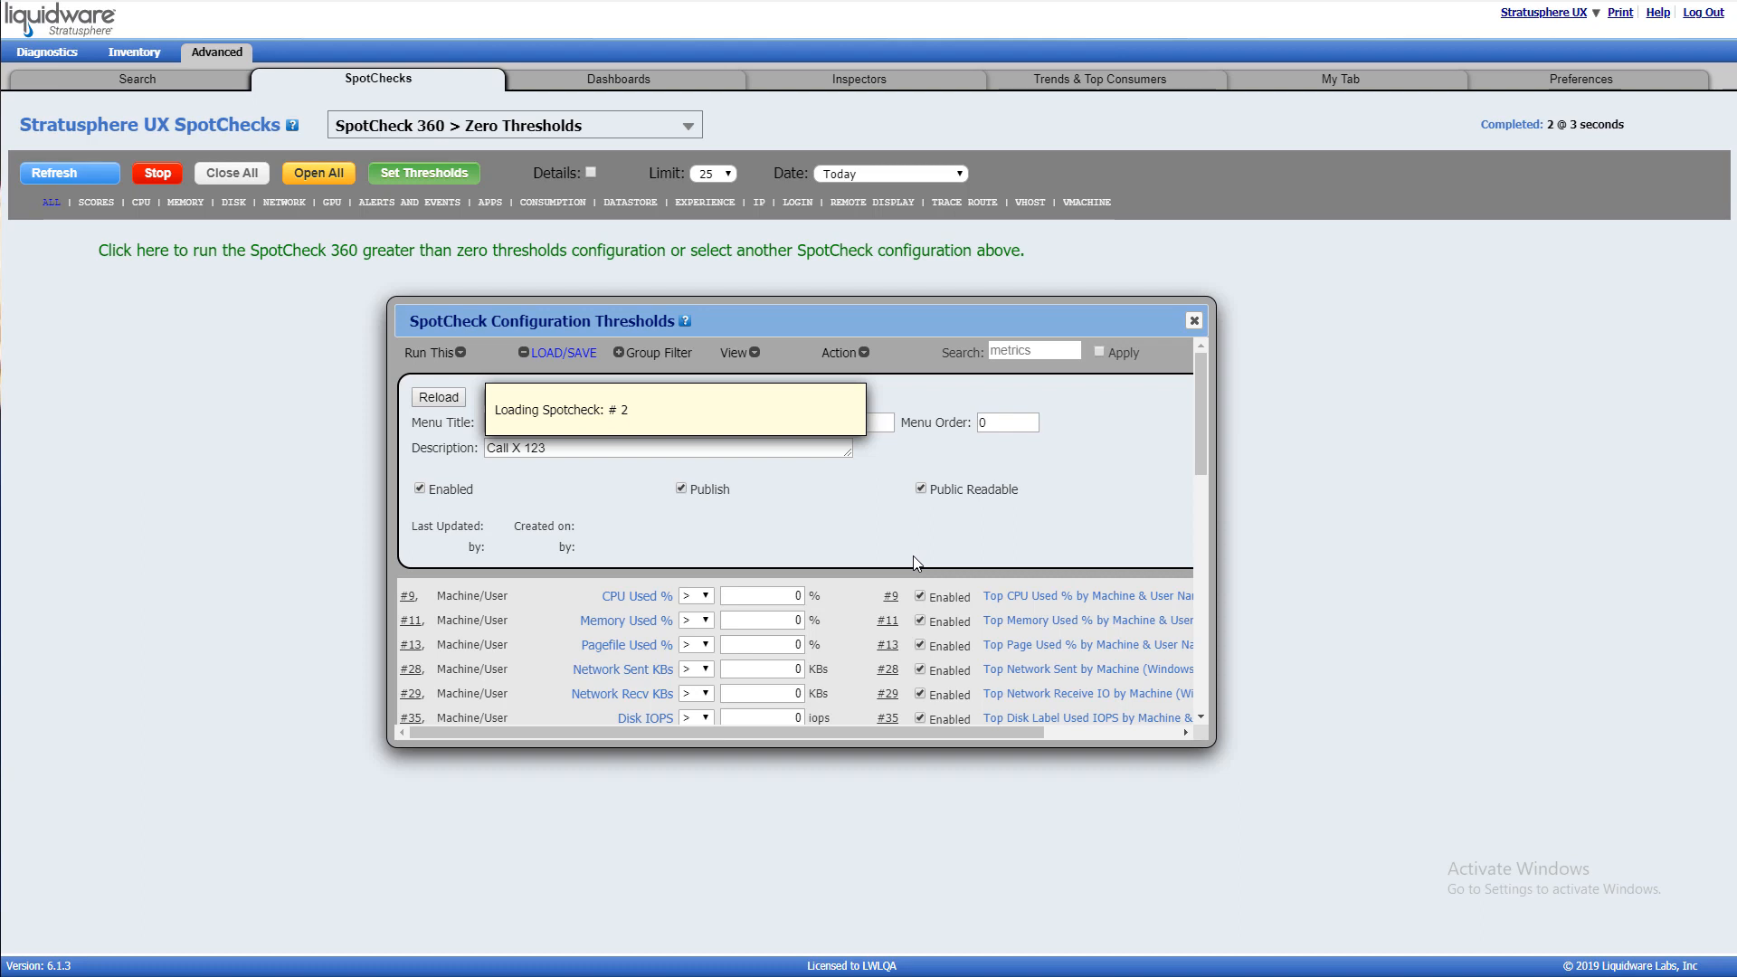
# Check the machine and user group filter options of the saved configuration, then close the thresholds dialog.
pyautogui.click(660, 353)
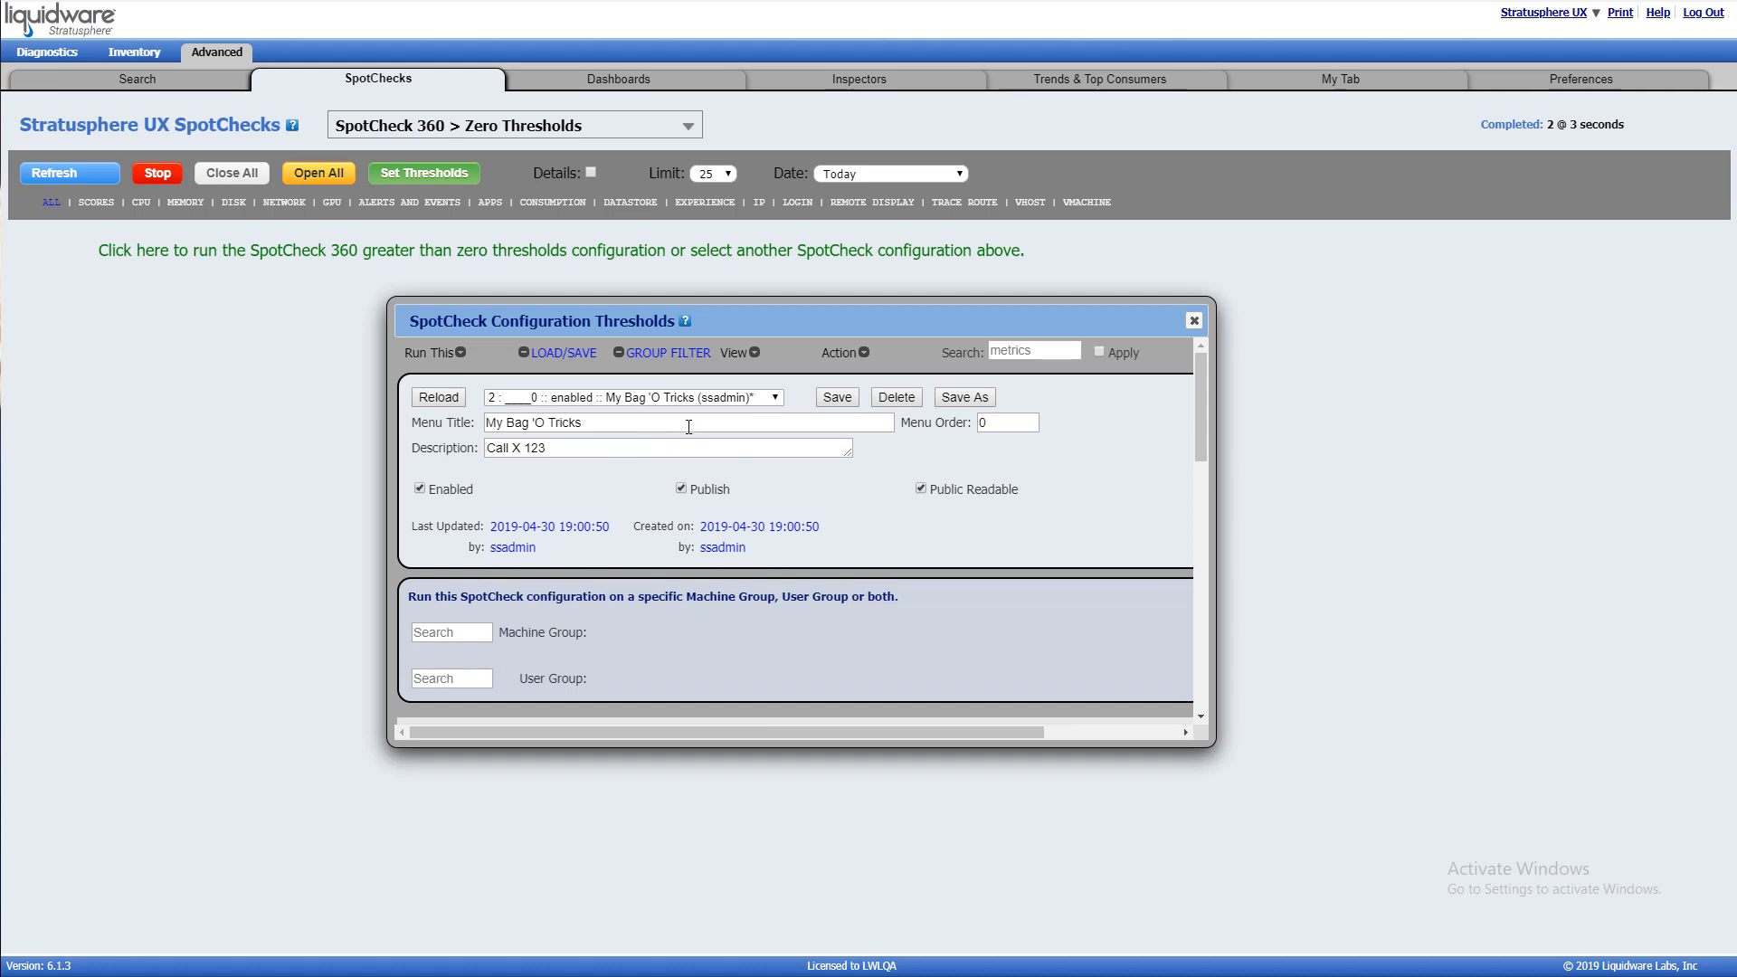
pyautogui.click(676, 354)
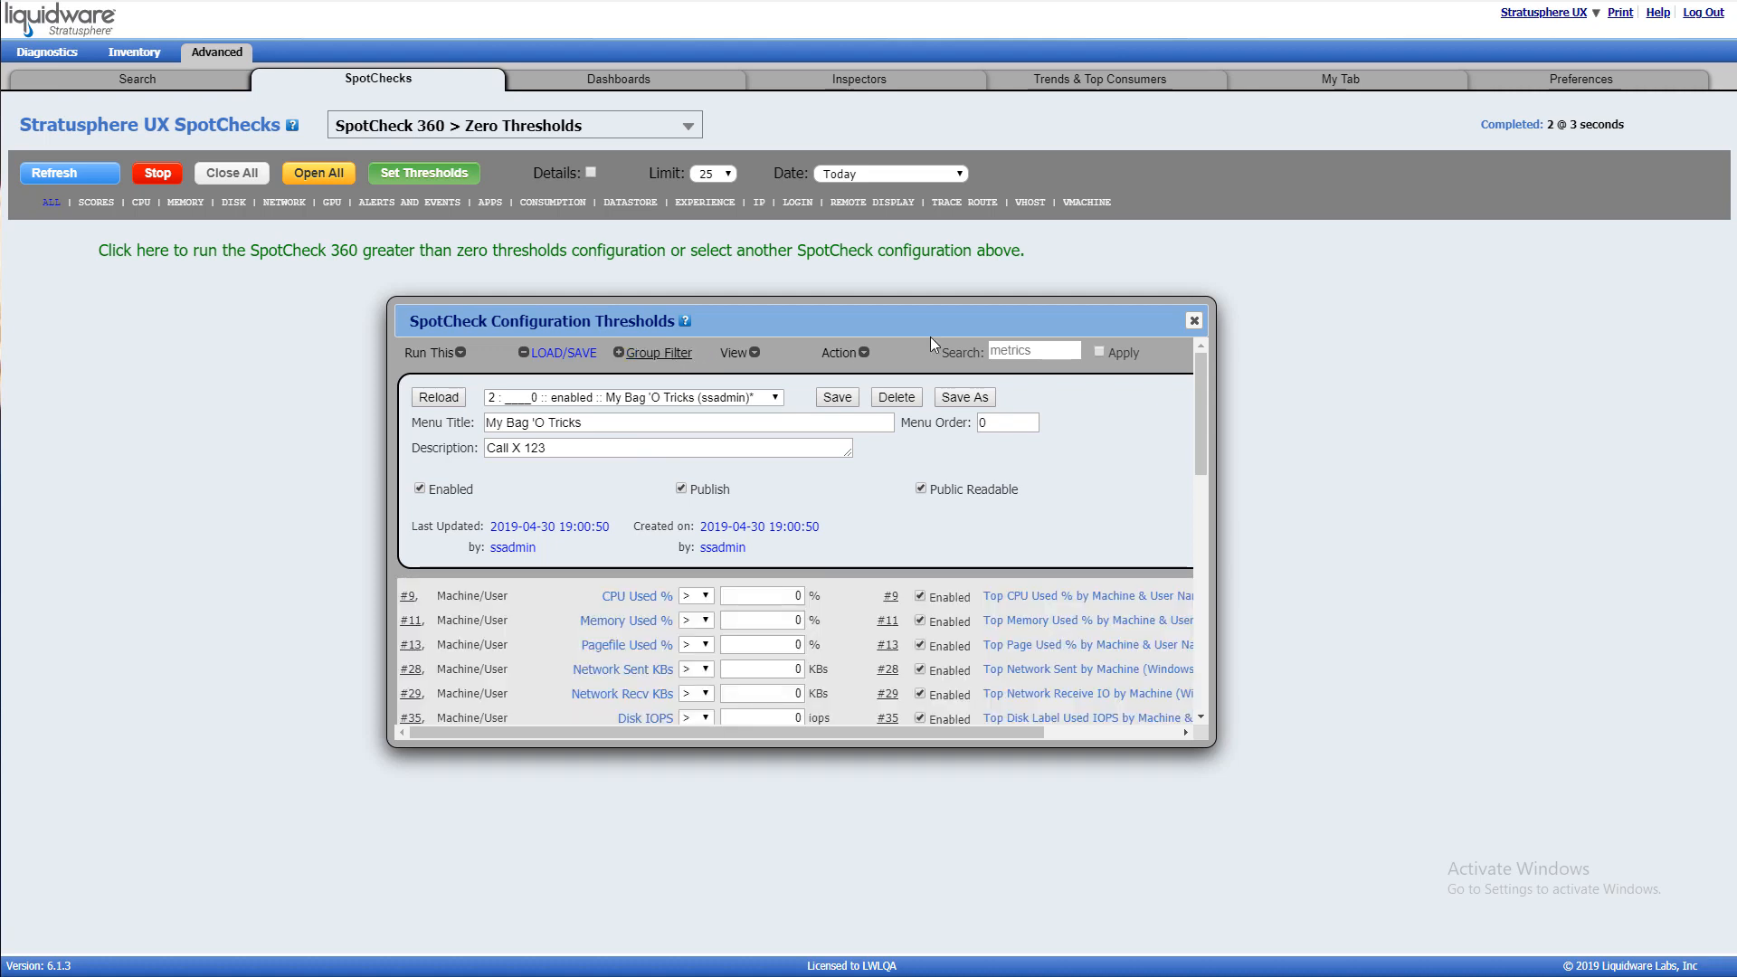
pyautogui.click(1196, 321)
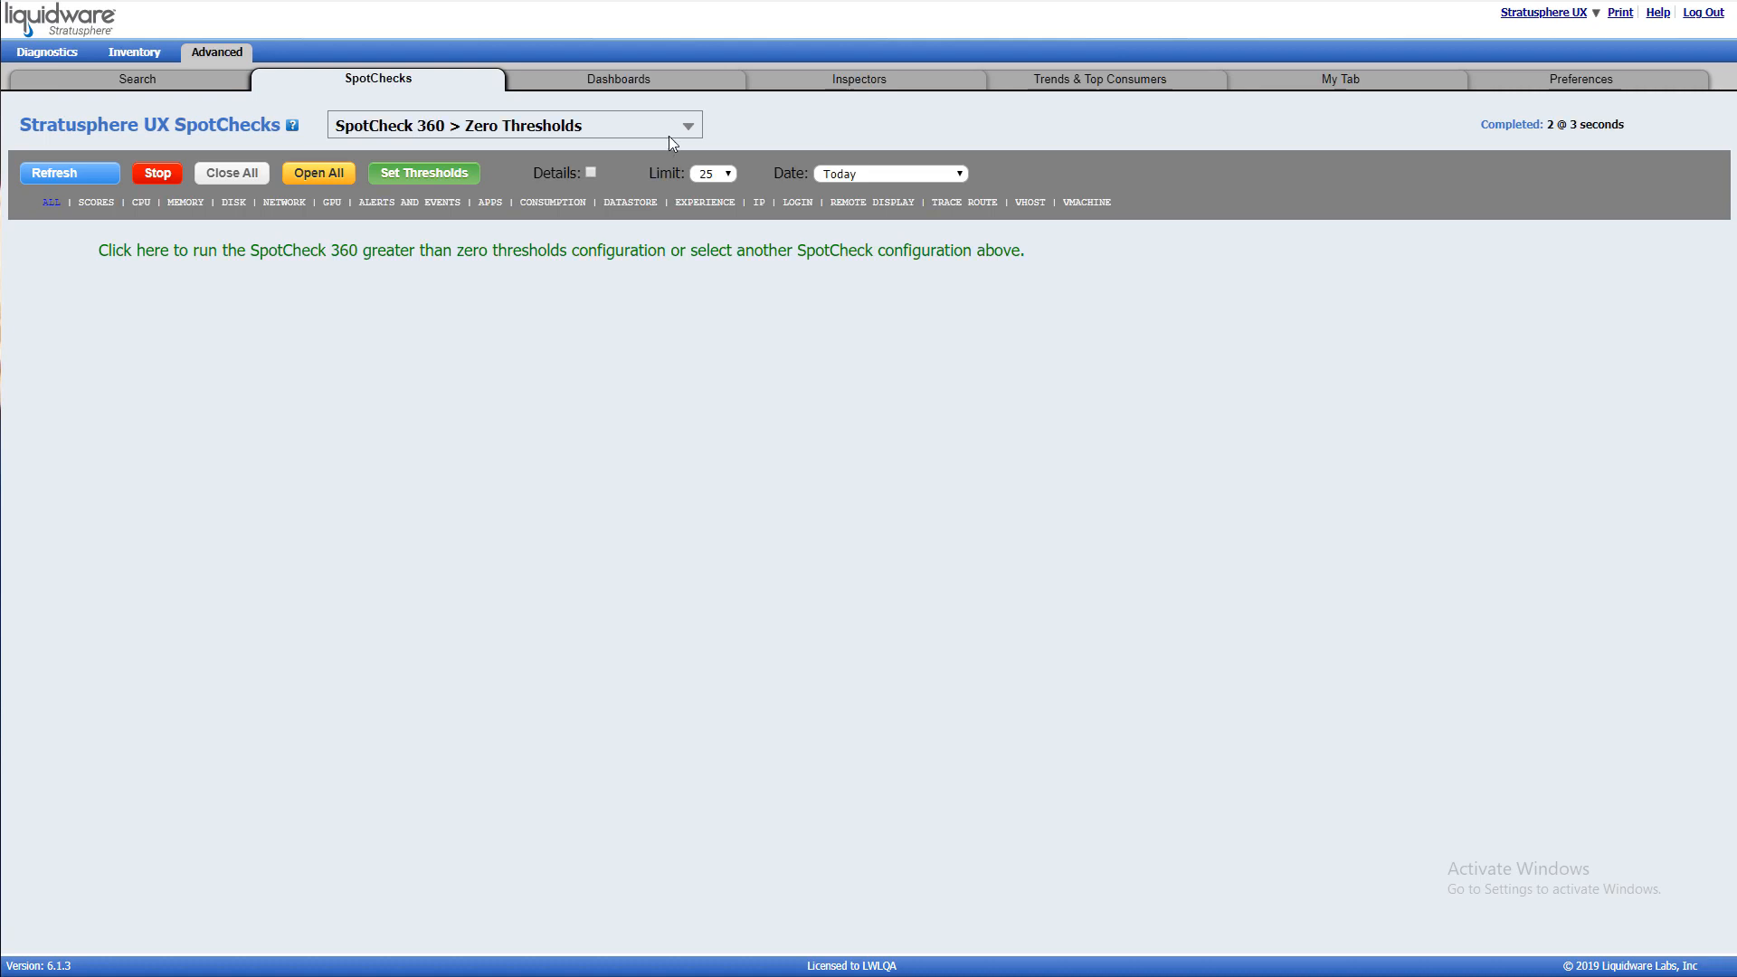
# Run My Bag 'O Tricks from the personal group of the SpotCheck configuration list.
pyautogui.click(480, 124)
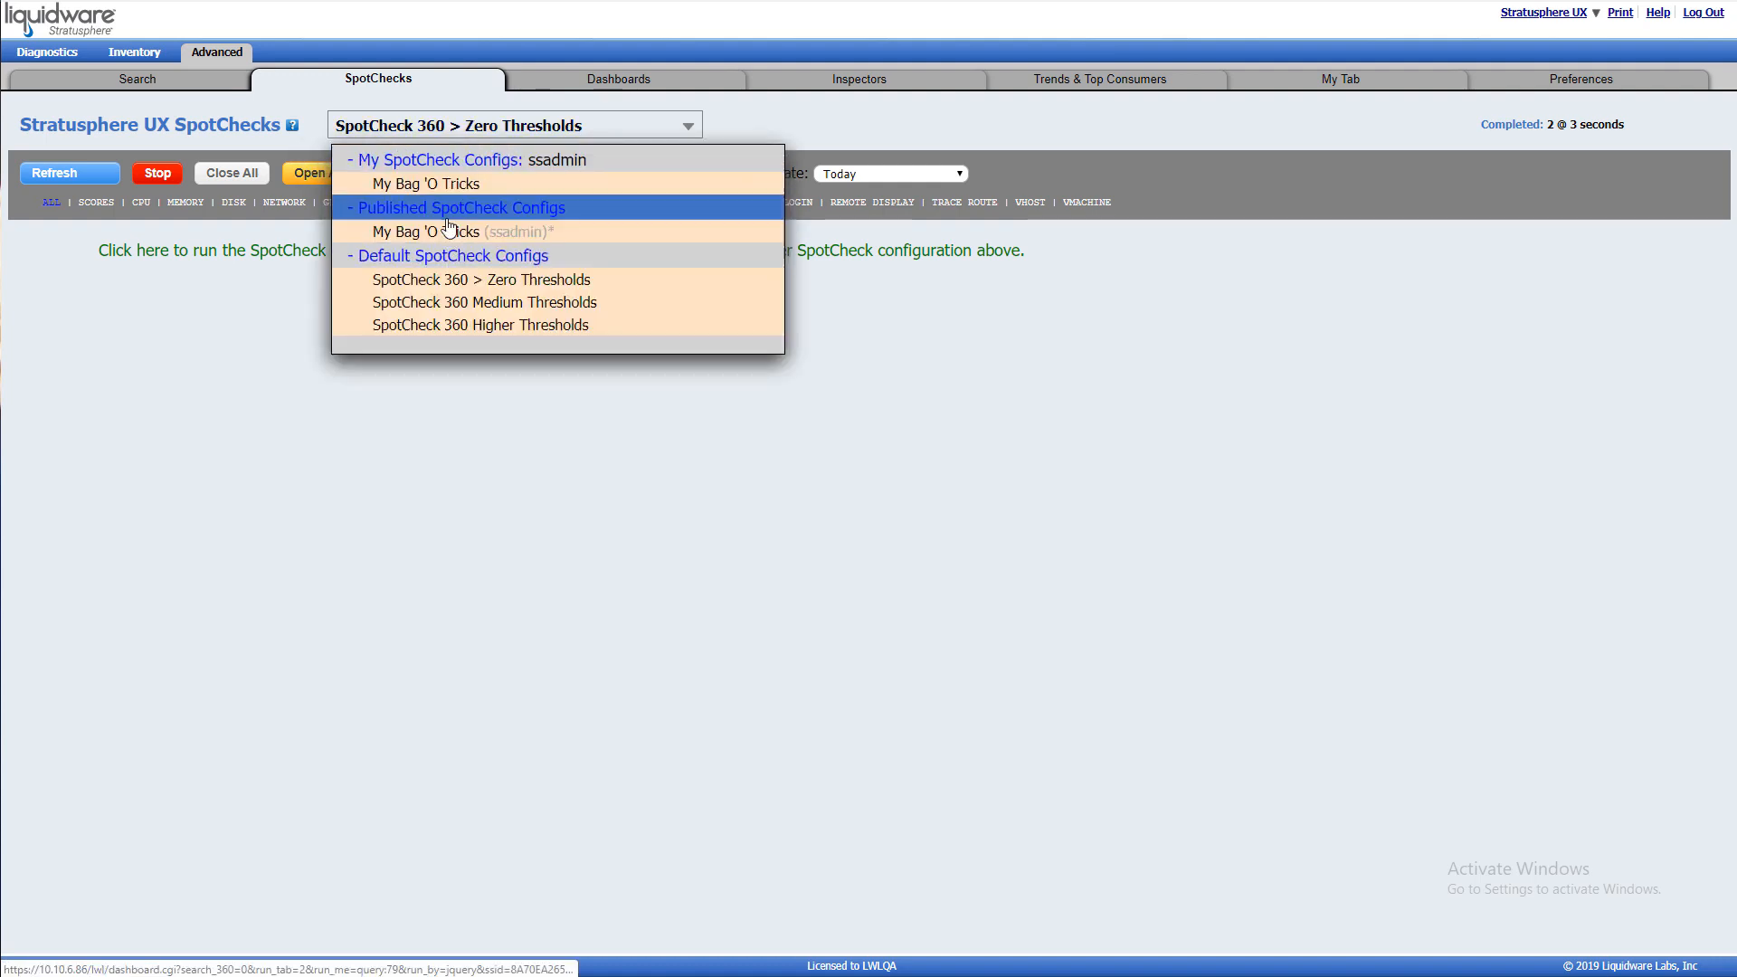
pyautogui.click(352, 163)
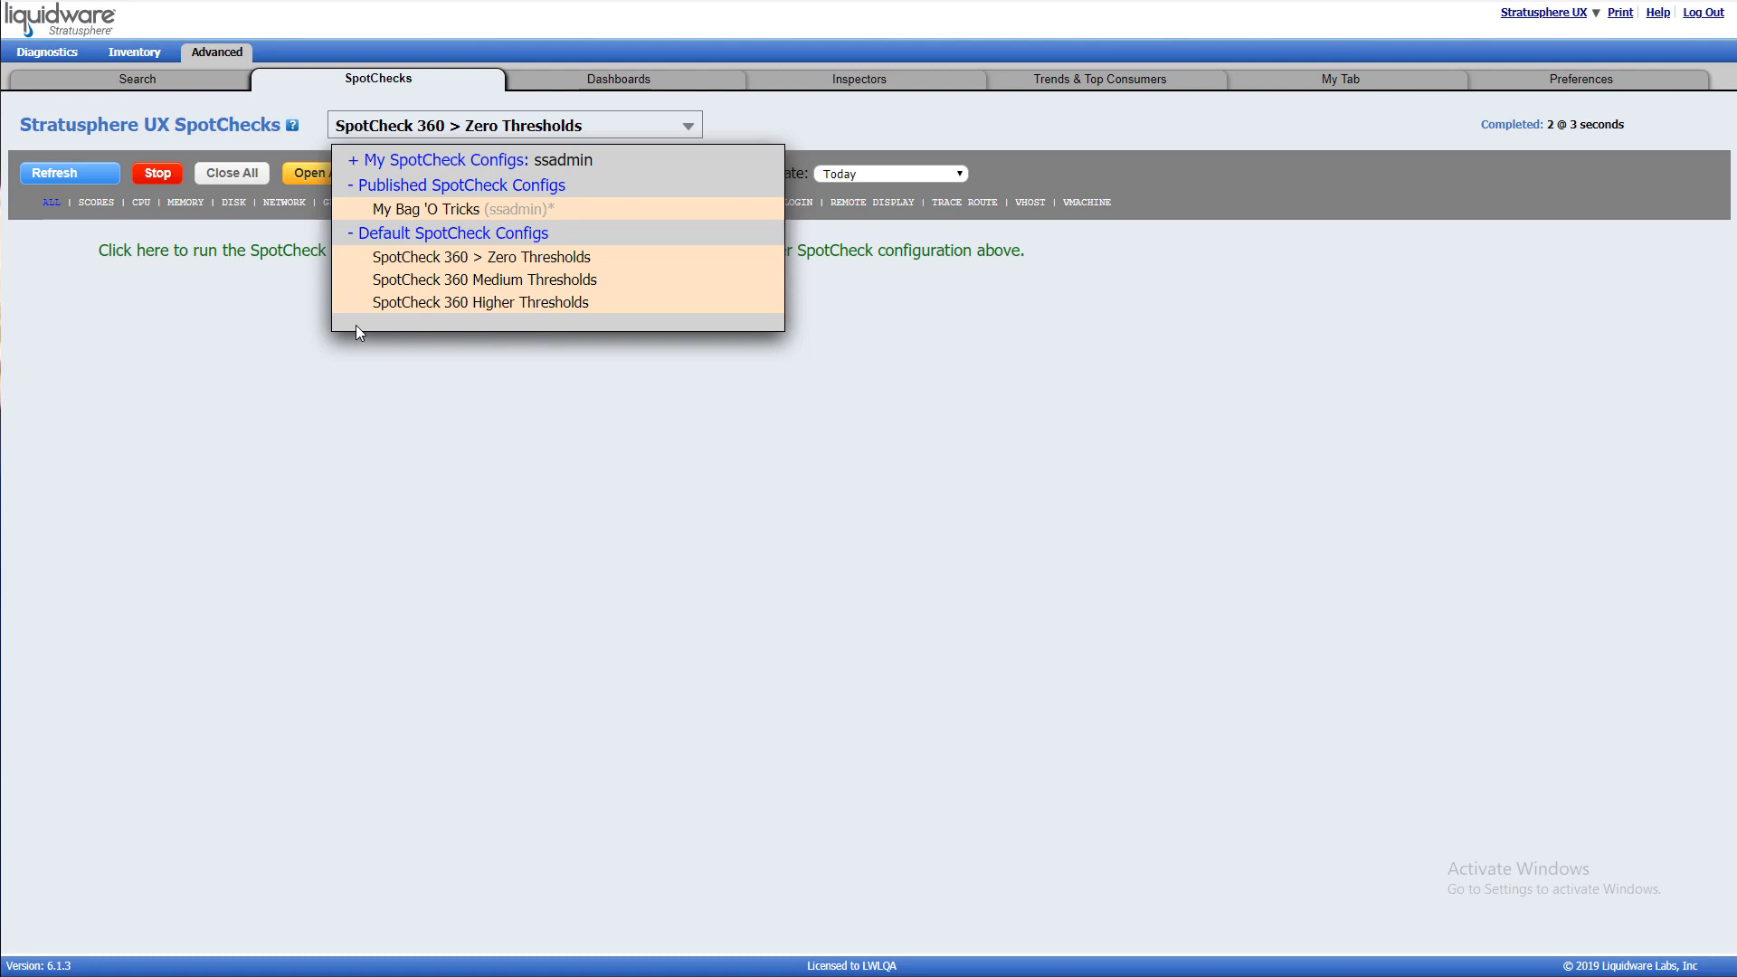
pyautogui.click(365, 163)
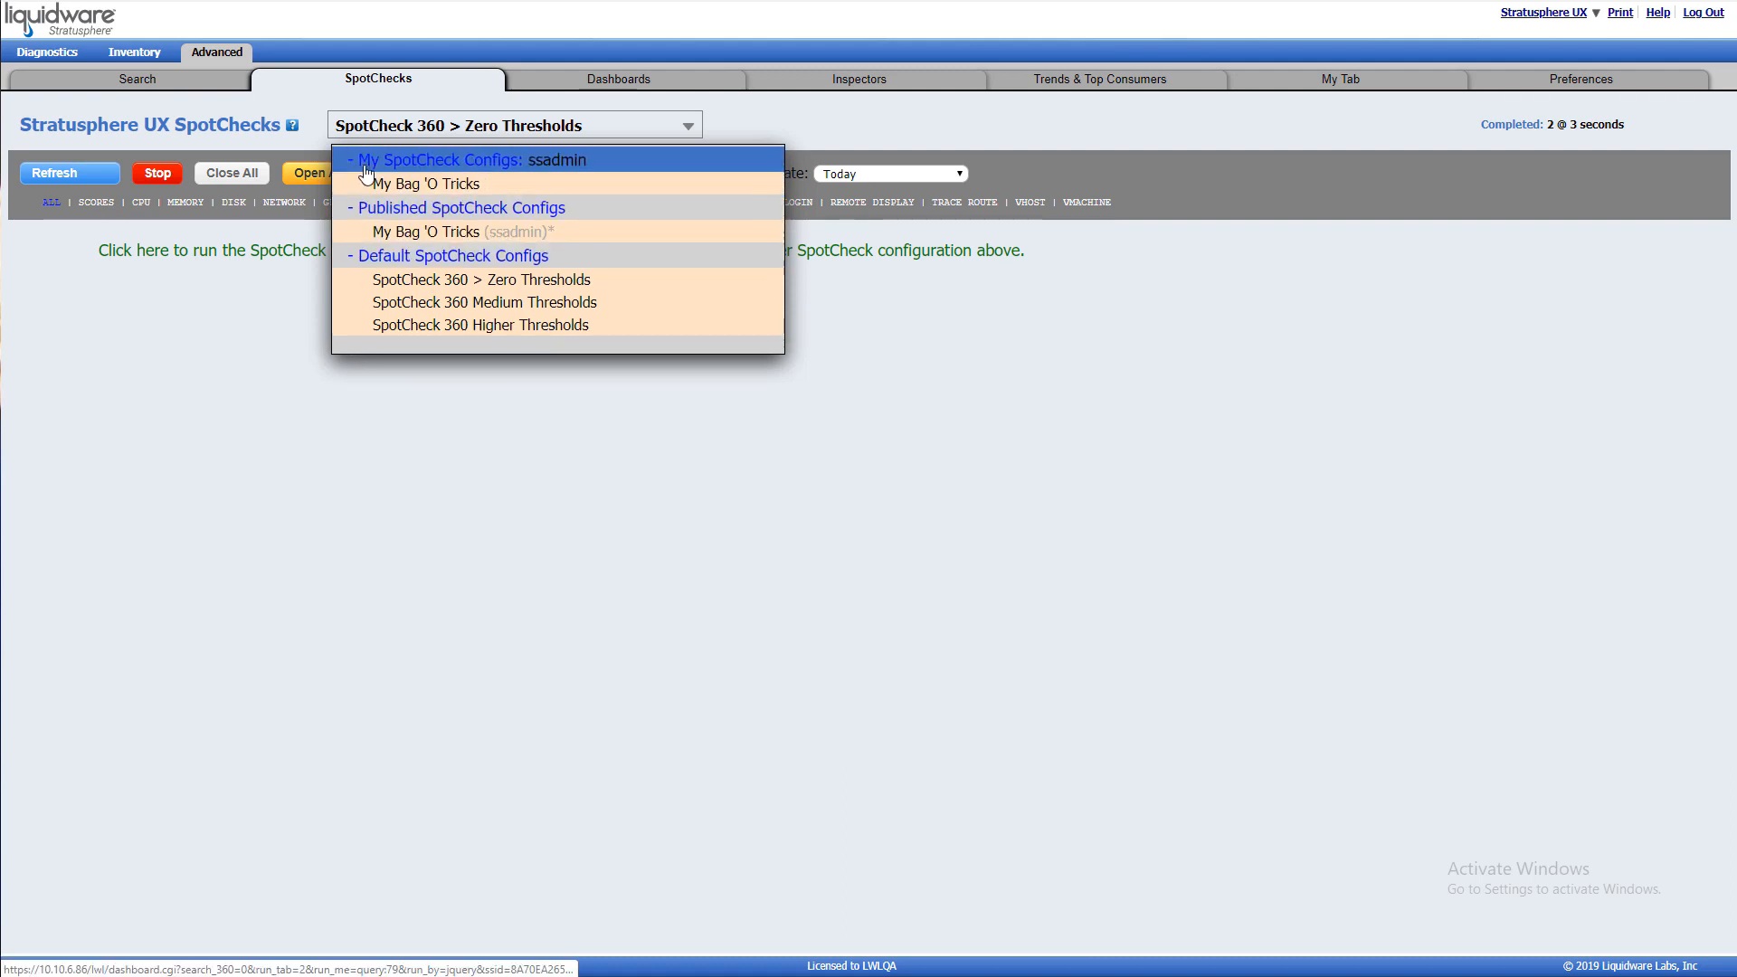
pyautogui.click(408, 183)
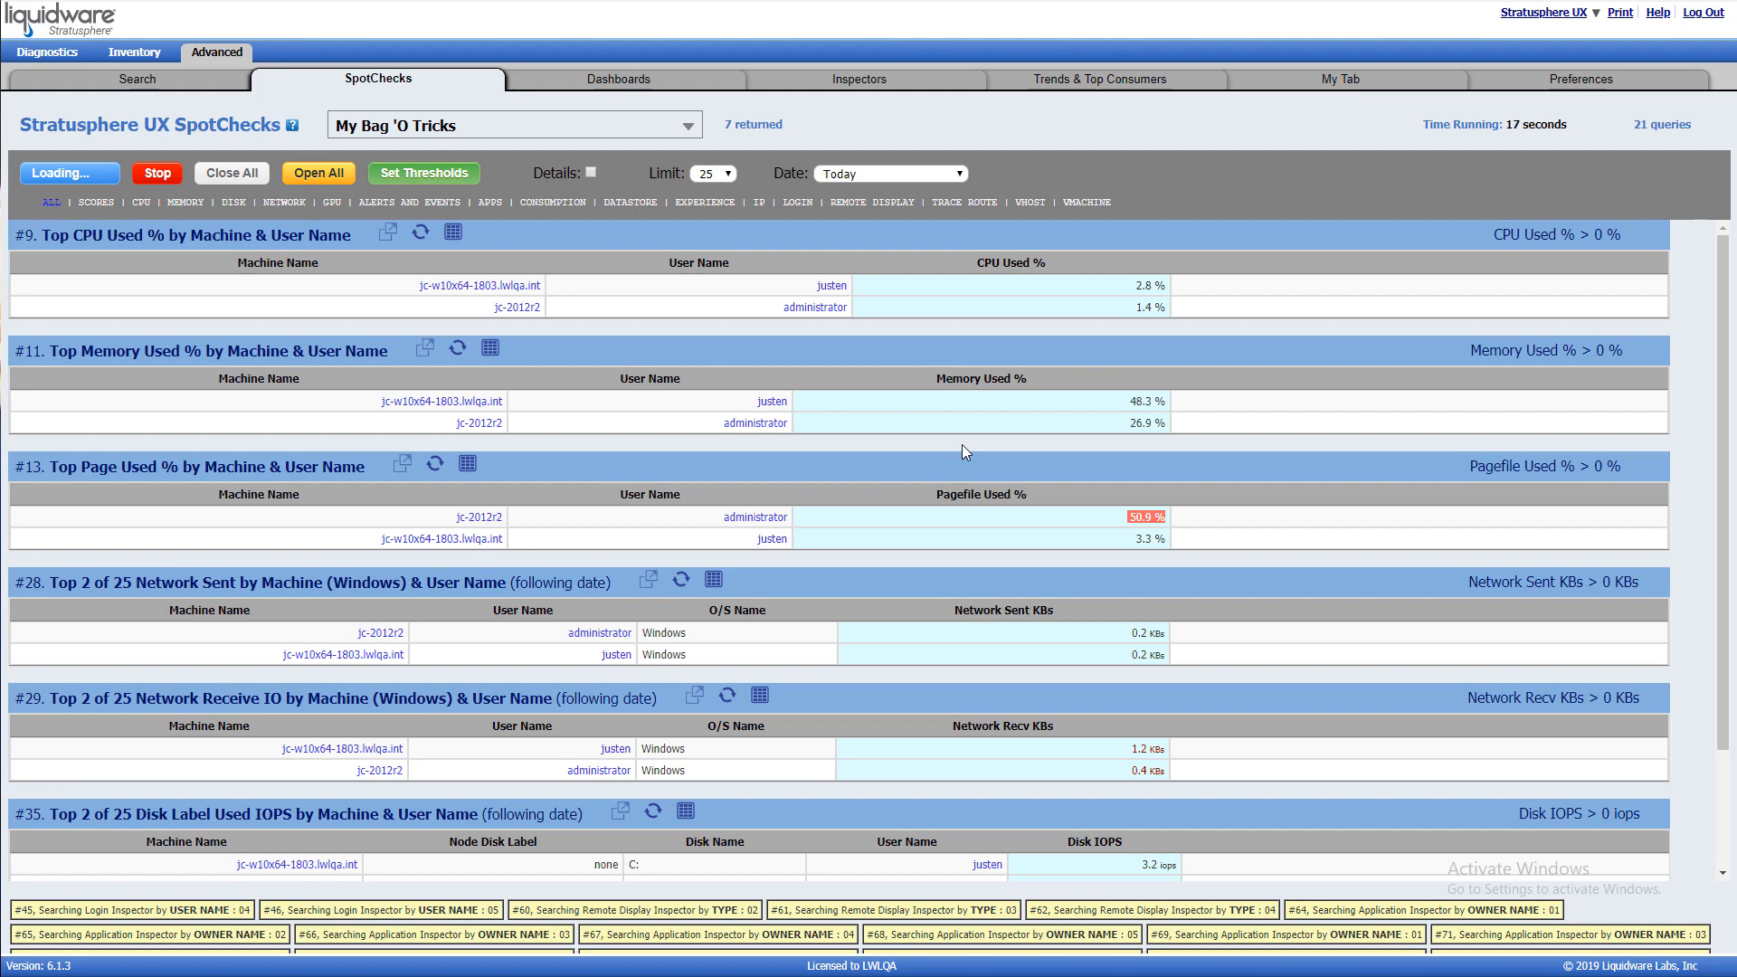
# Examine the available result limits and the SpotCheck results returned for My Bag 'O Tricks.
pyautogui.click(712, 175)
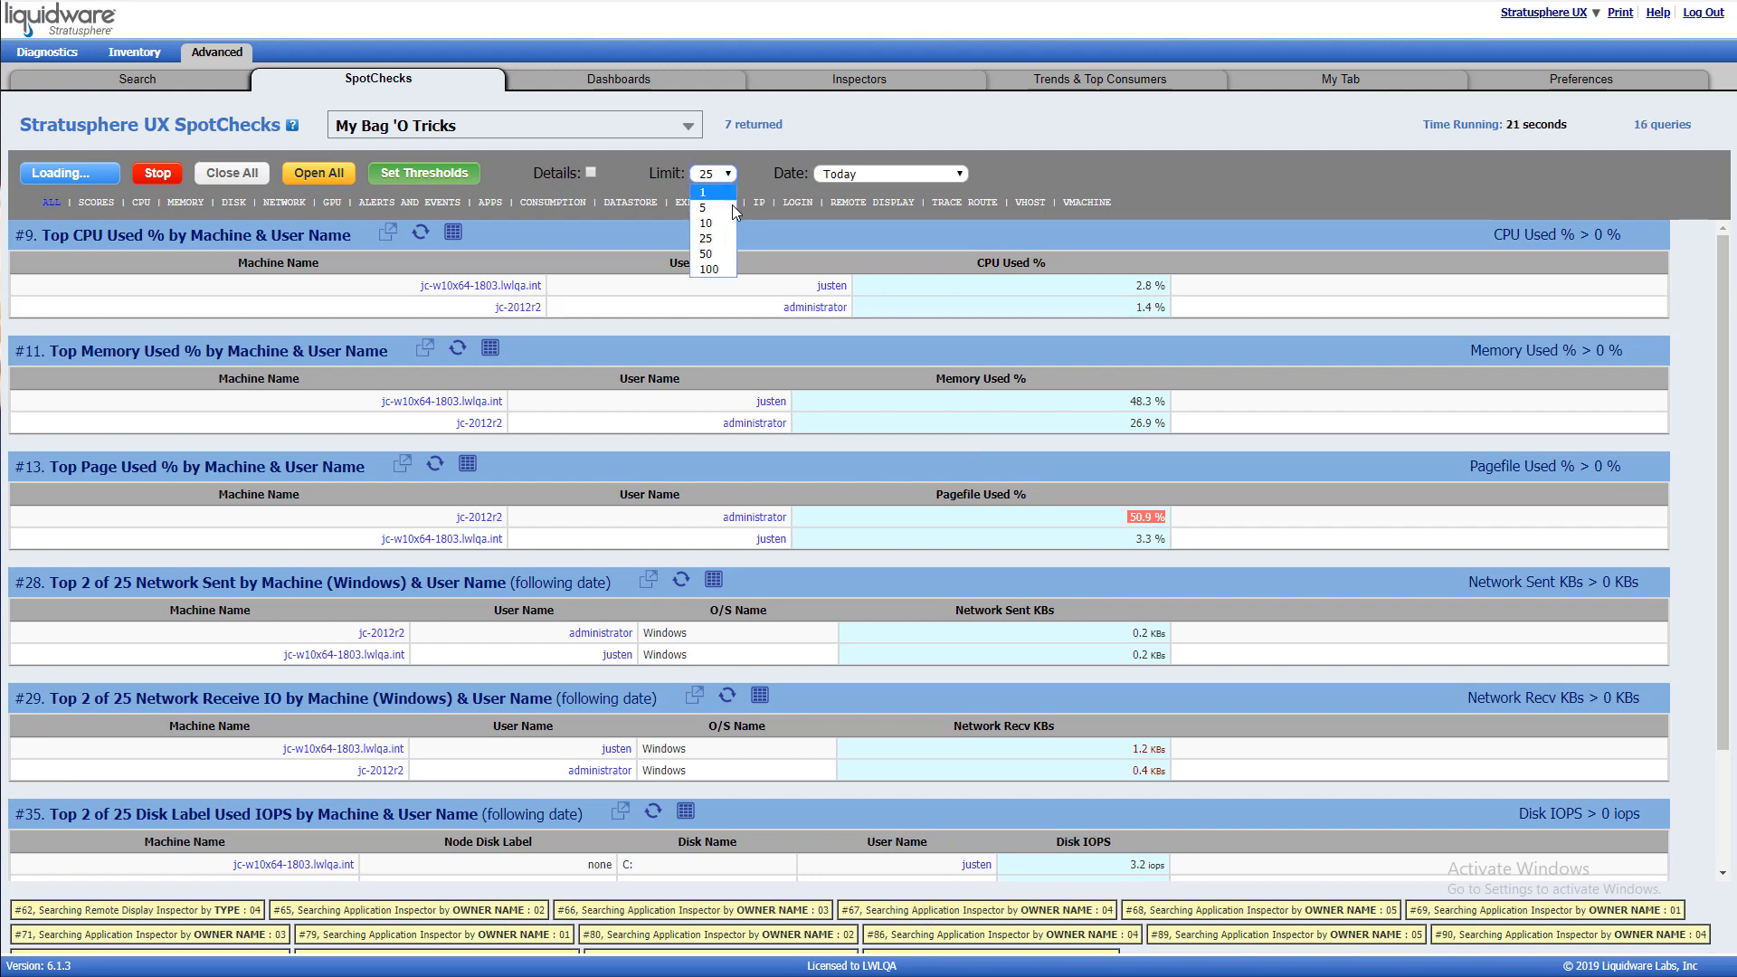
pyautogui.click(786, 225)
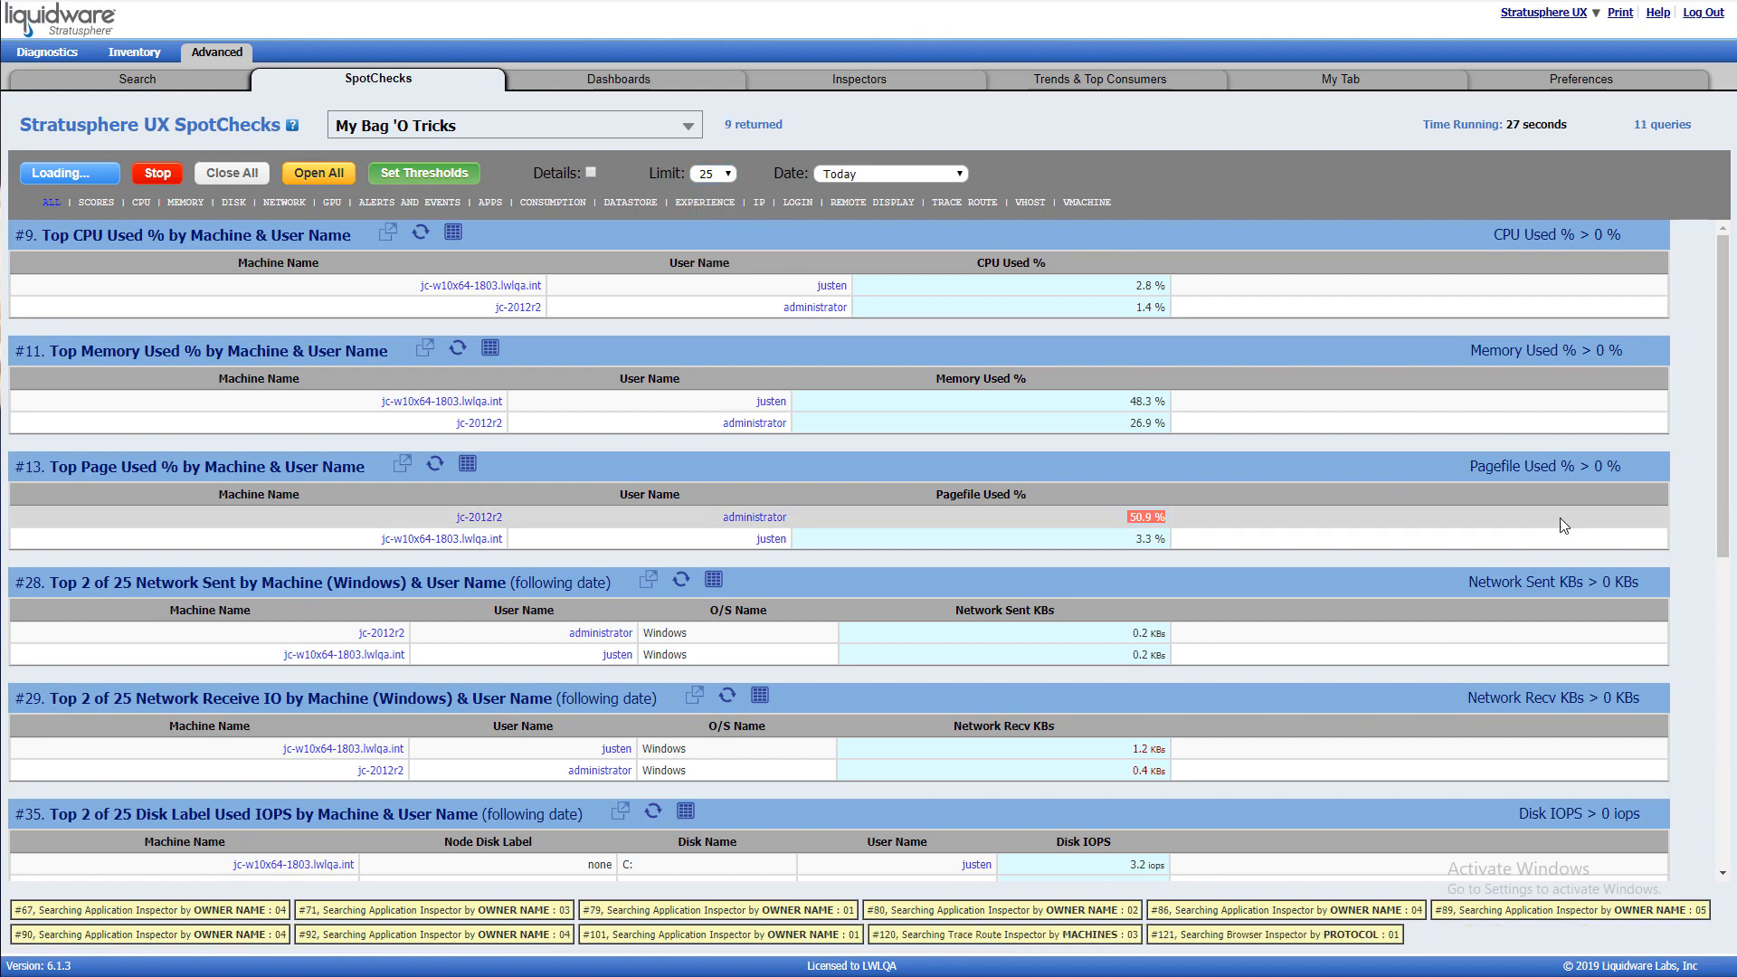
pyautogui.scroll(-4, 1605, 545)
pyautogui.scroll(4, 1621, 551)
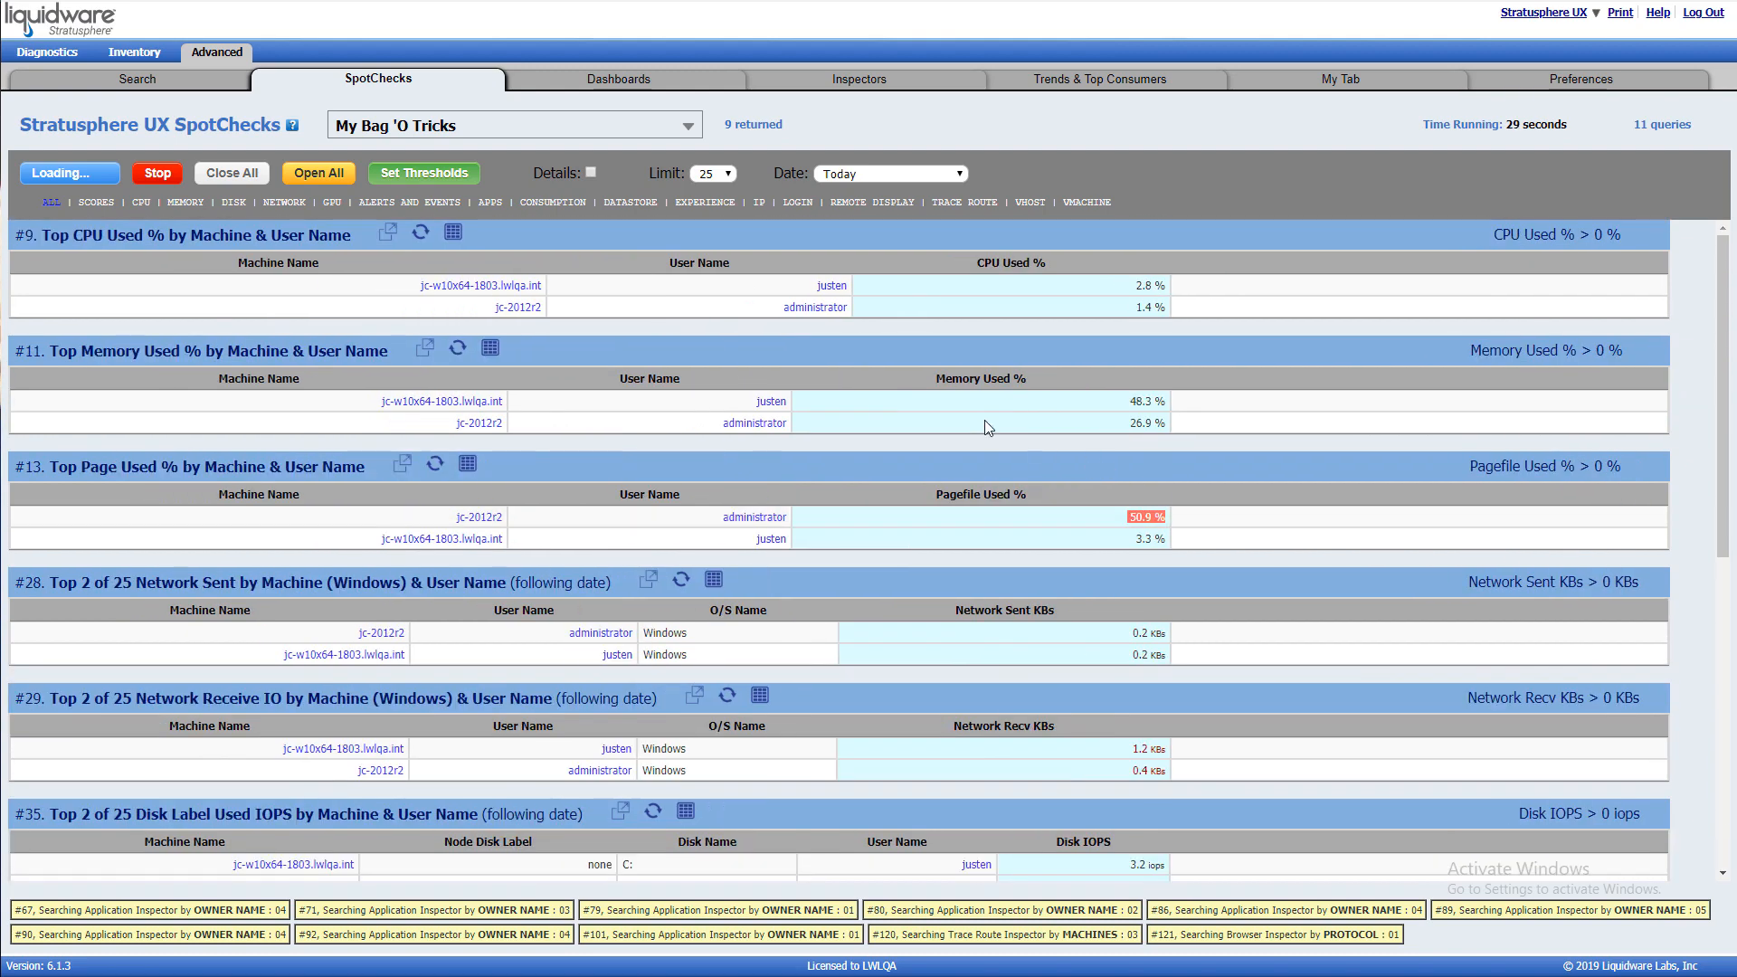
pyautogui.moveTo(953, 387)
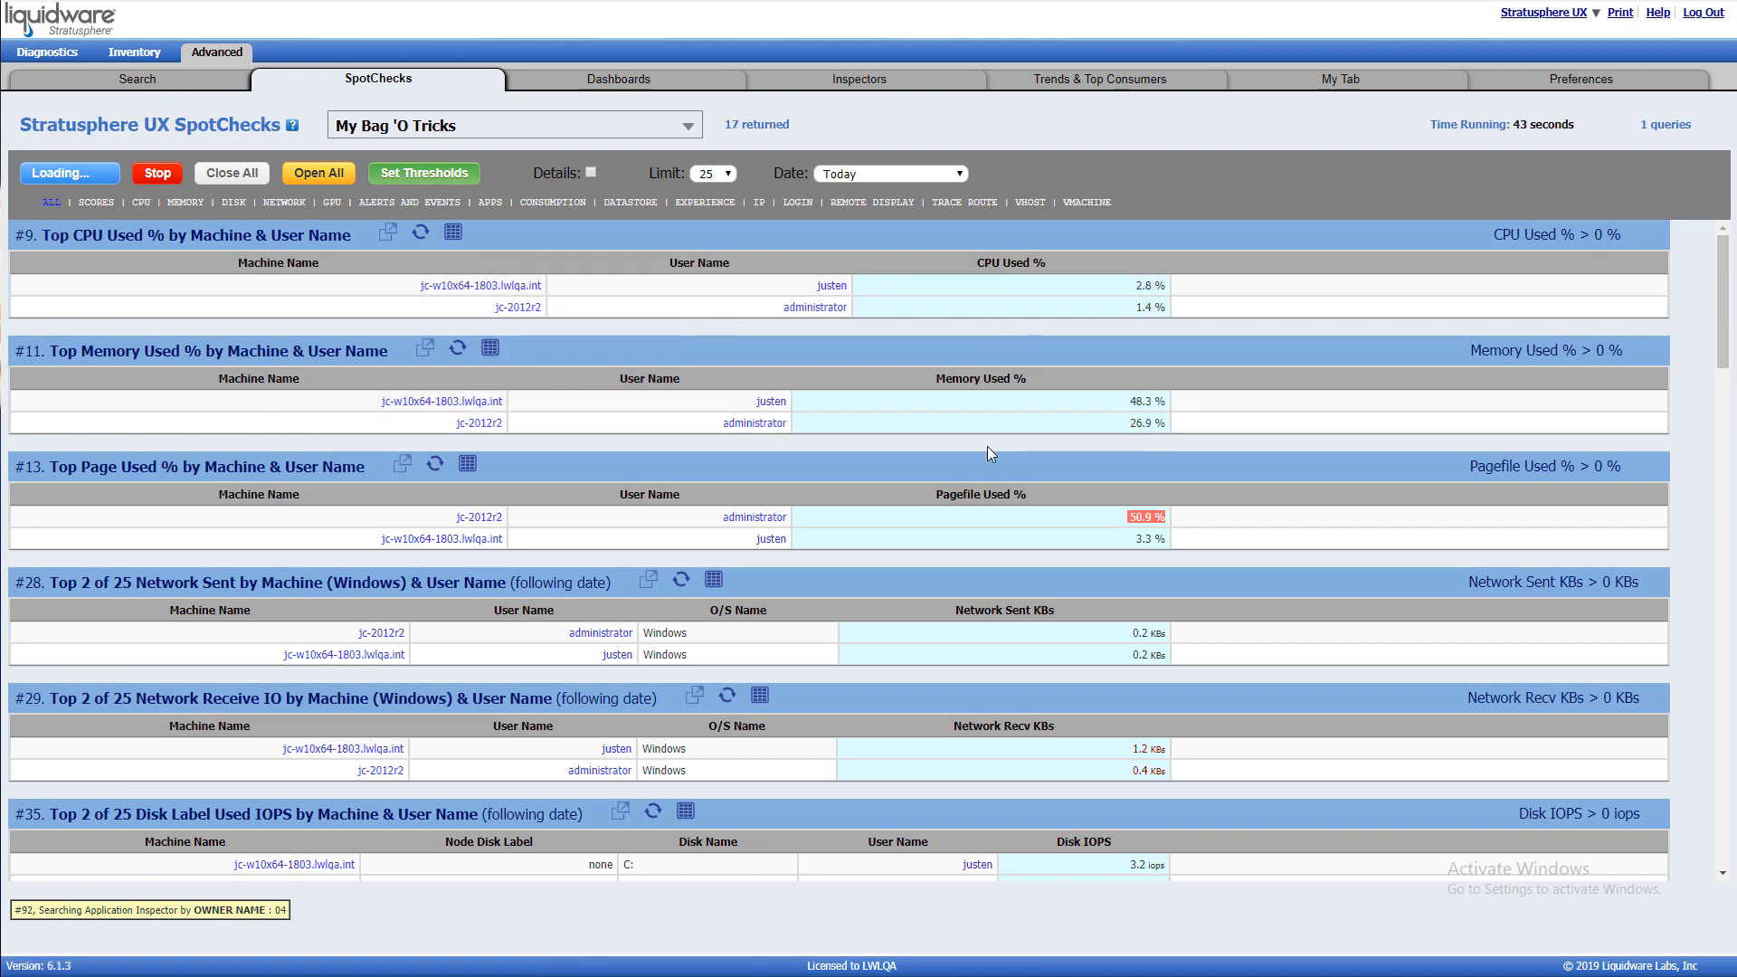
pyautogui.scroll(-5, 1633, 583)
pyautogui.scroll(5, 1634, 578)
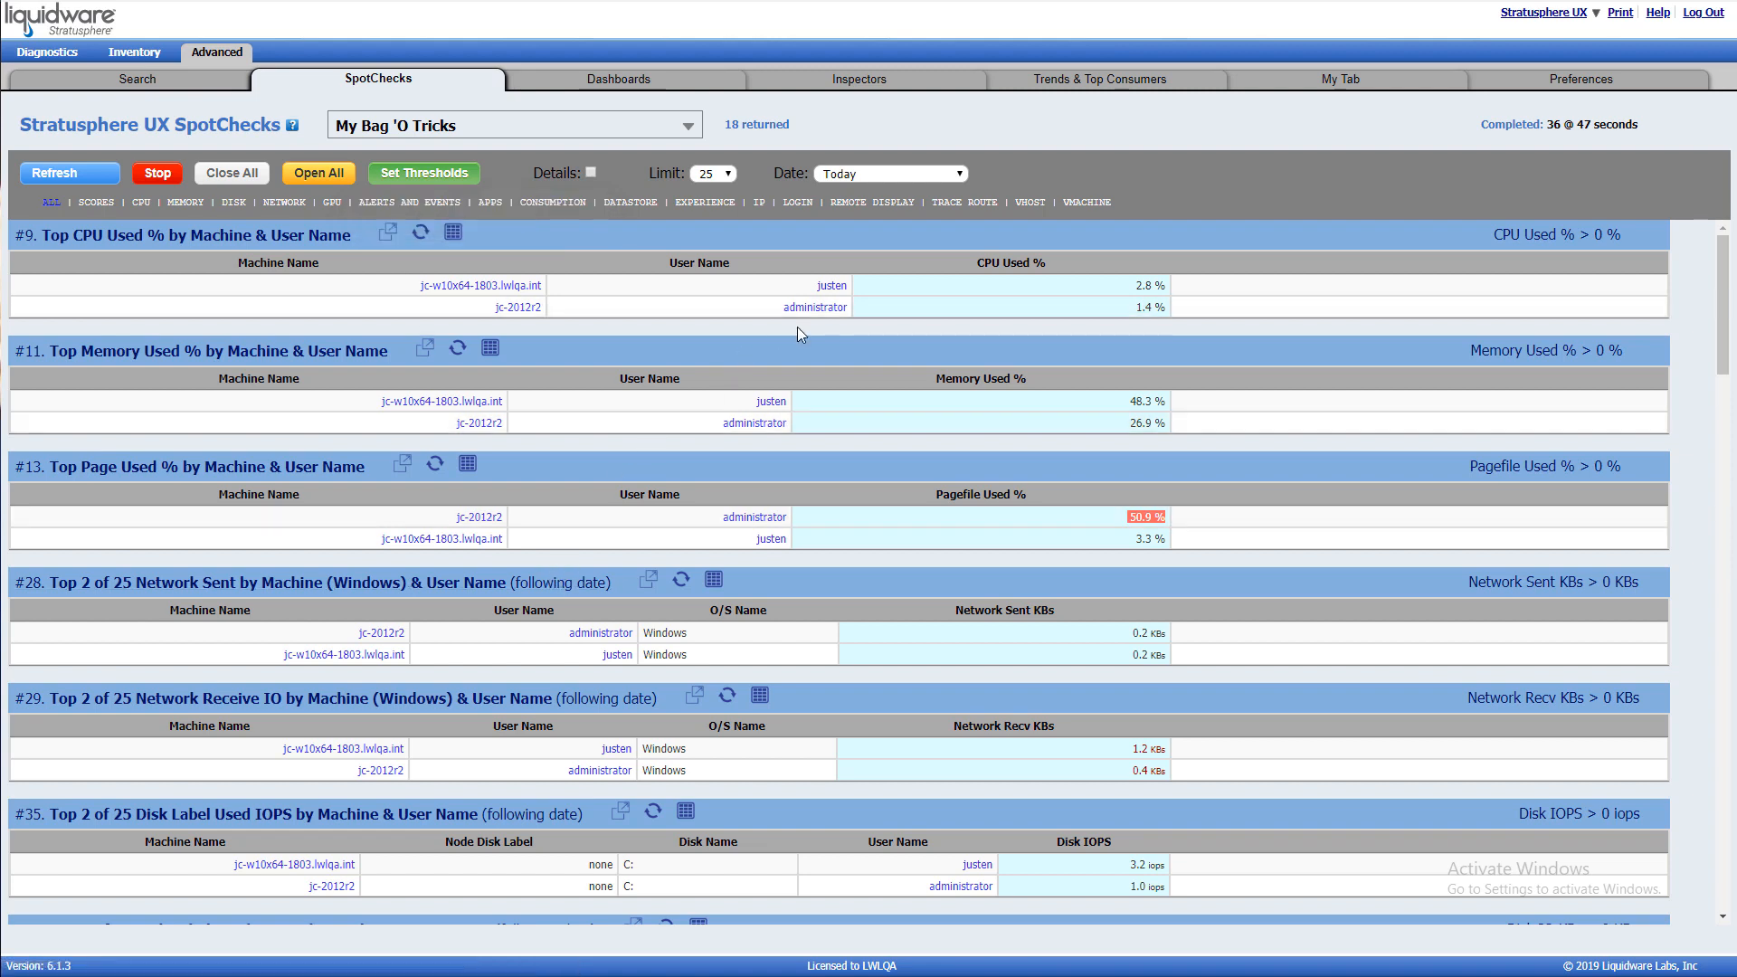
# Open the Top CPU Used % by Machine & User Name SpotCheck in a separate Summary Inspector window.
pyautogui.click(832, 288)
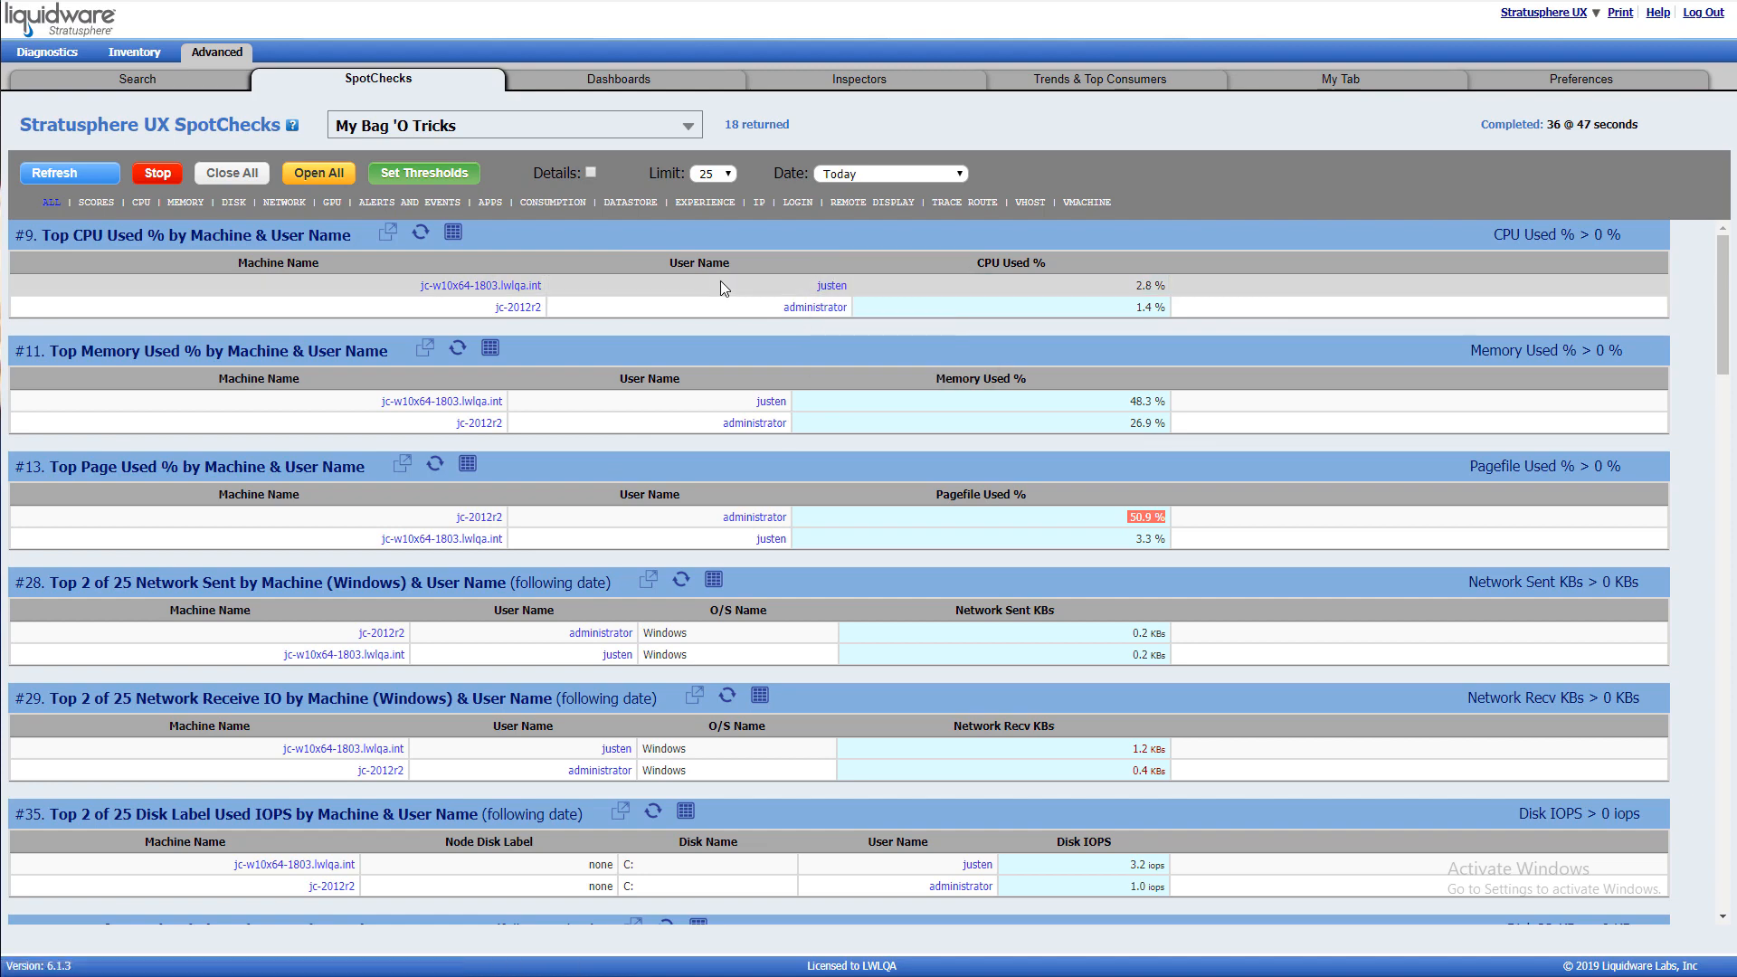
pyautogui.click(384, 239)
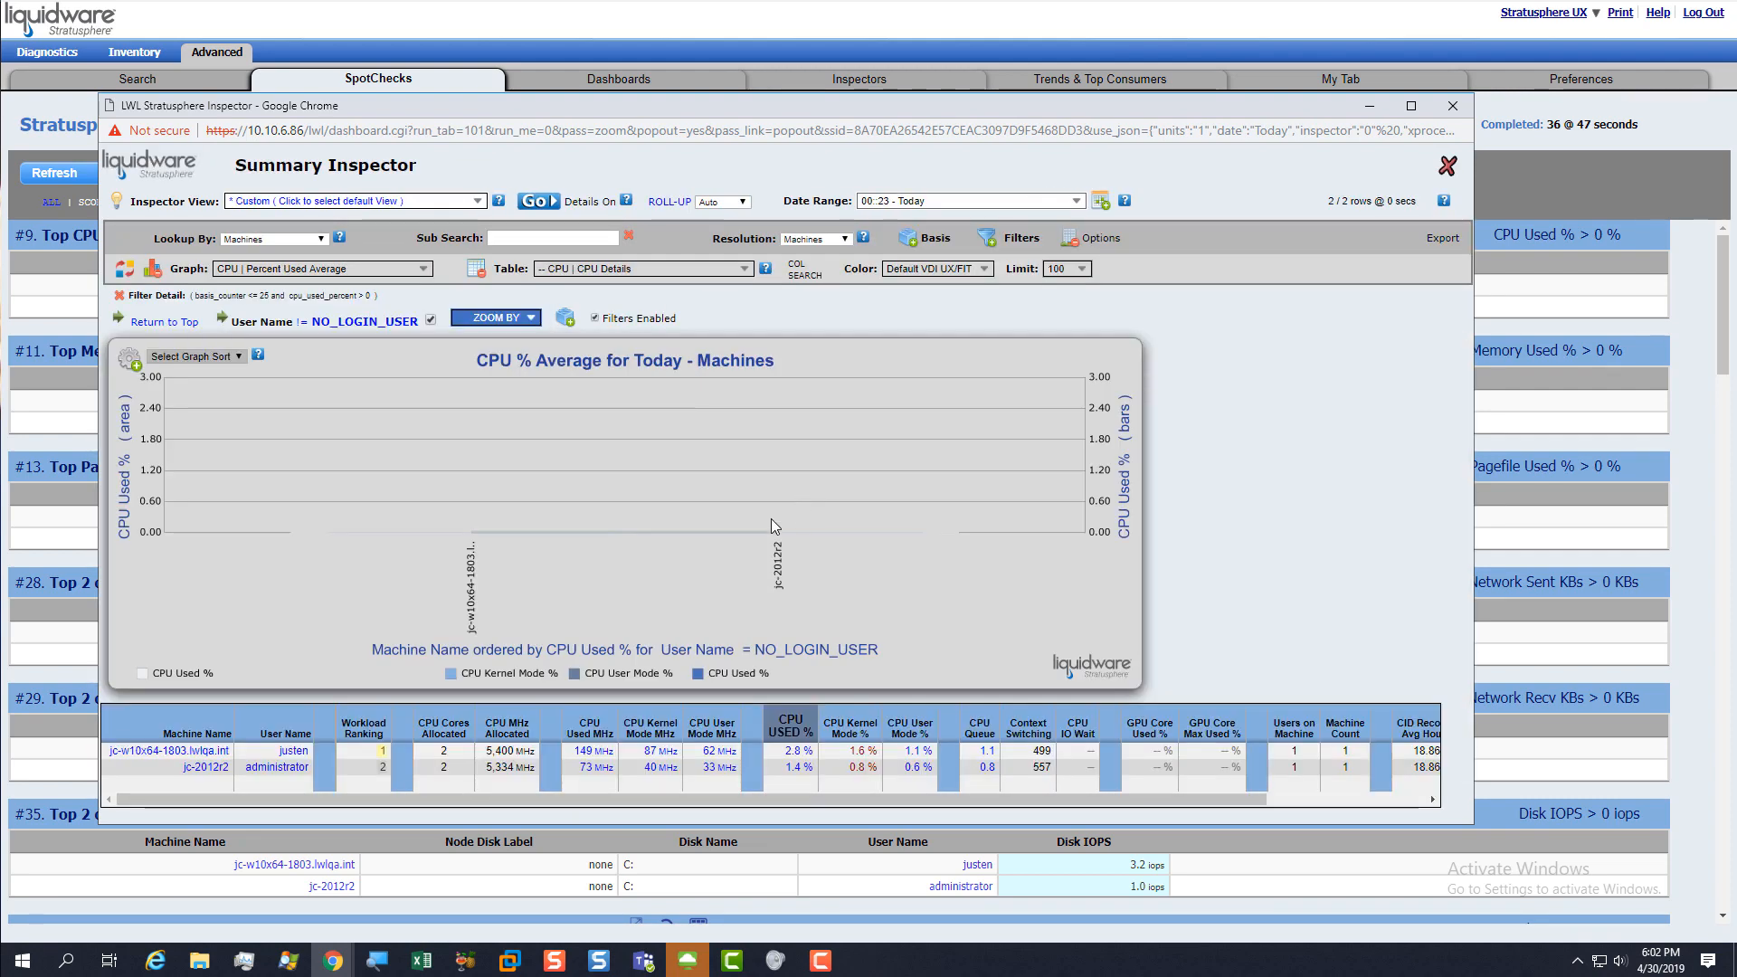
# Hide the Summary Inspector graph and pop out the Applications Inspector for the CPU Used % of machine jc-w10x64-1803.lwlqa.int.
pyautogui.click(185, 268)
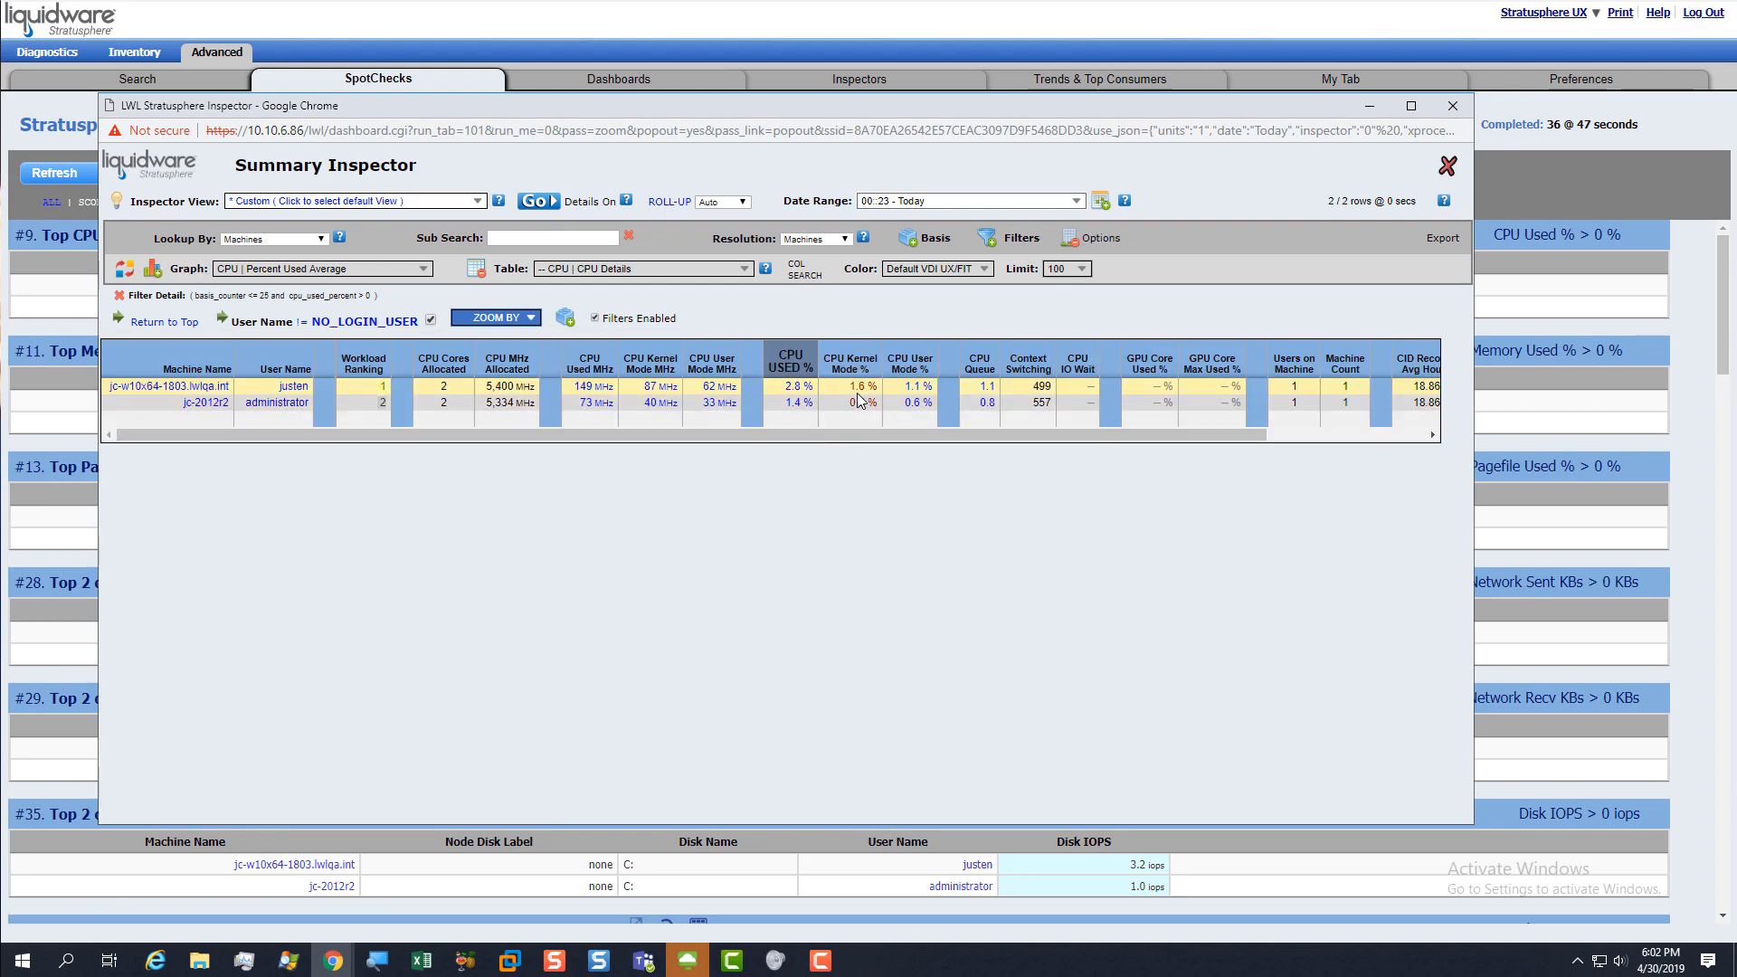
pyautogui.click(799, 392)
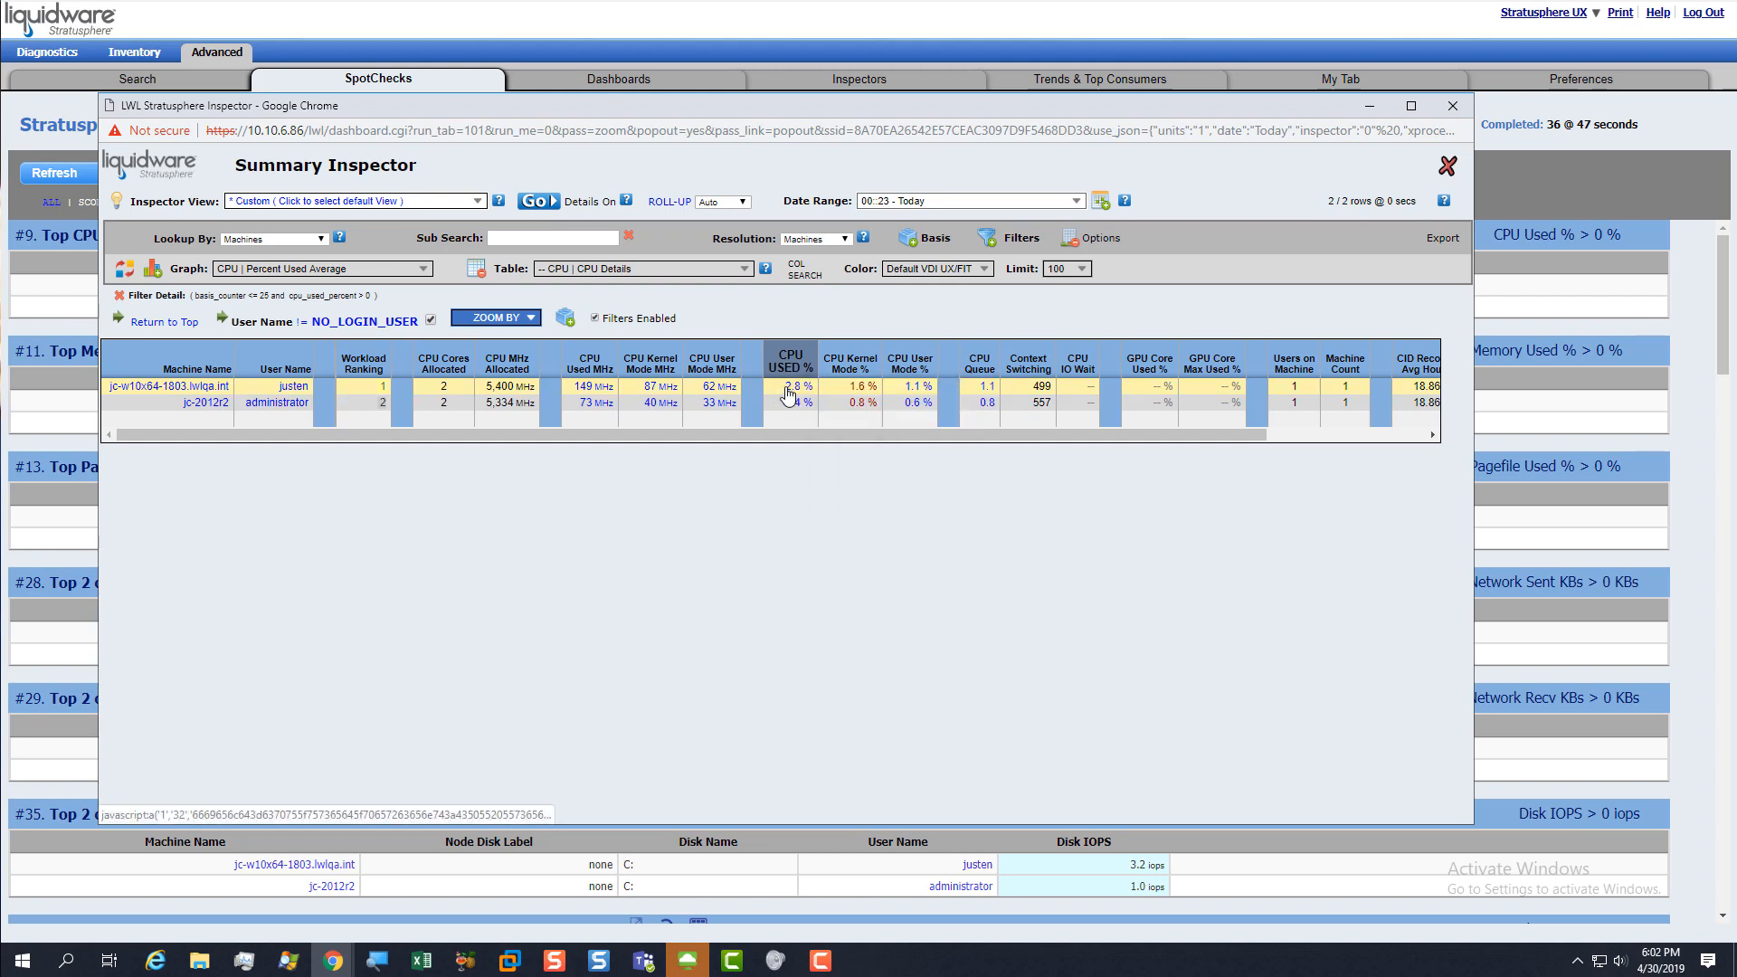
pyautogui.click(790, 390)
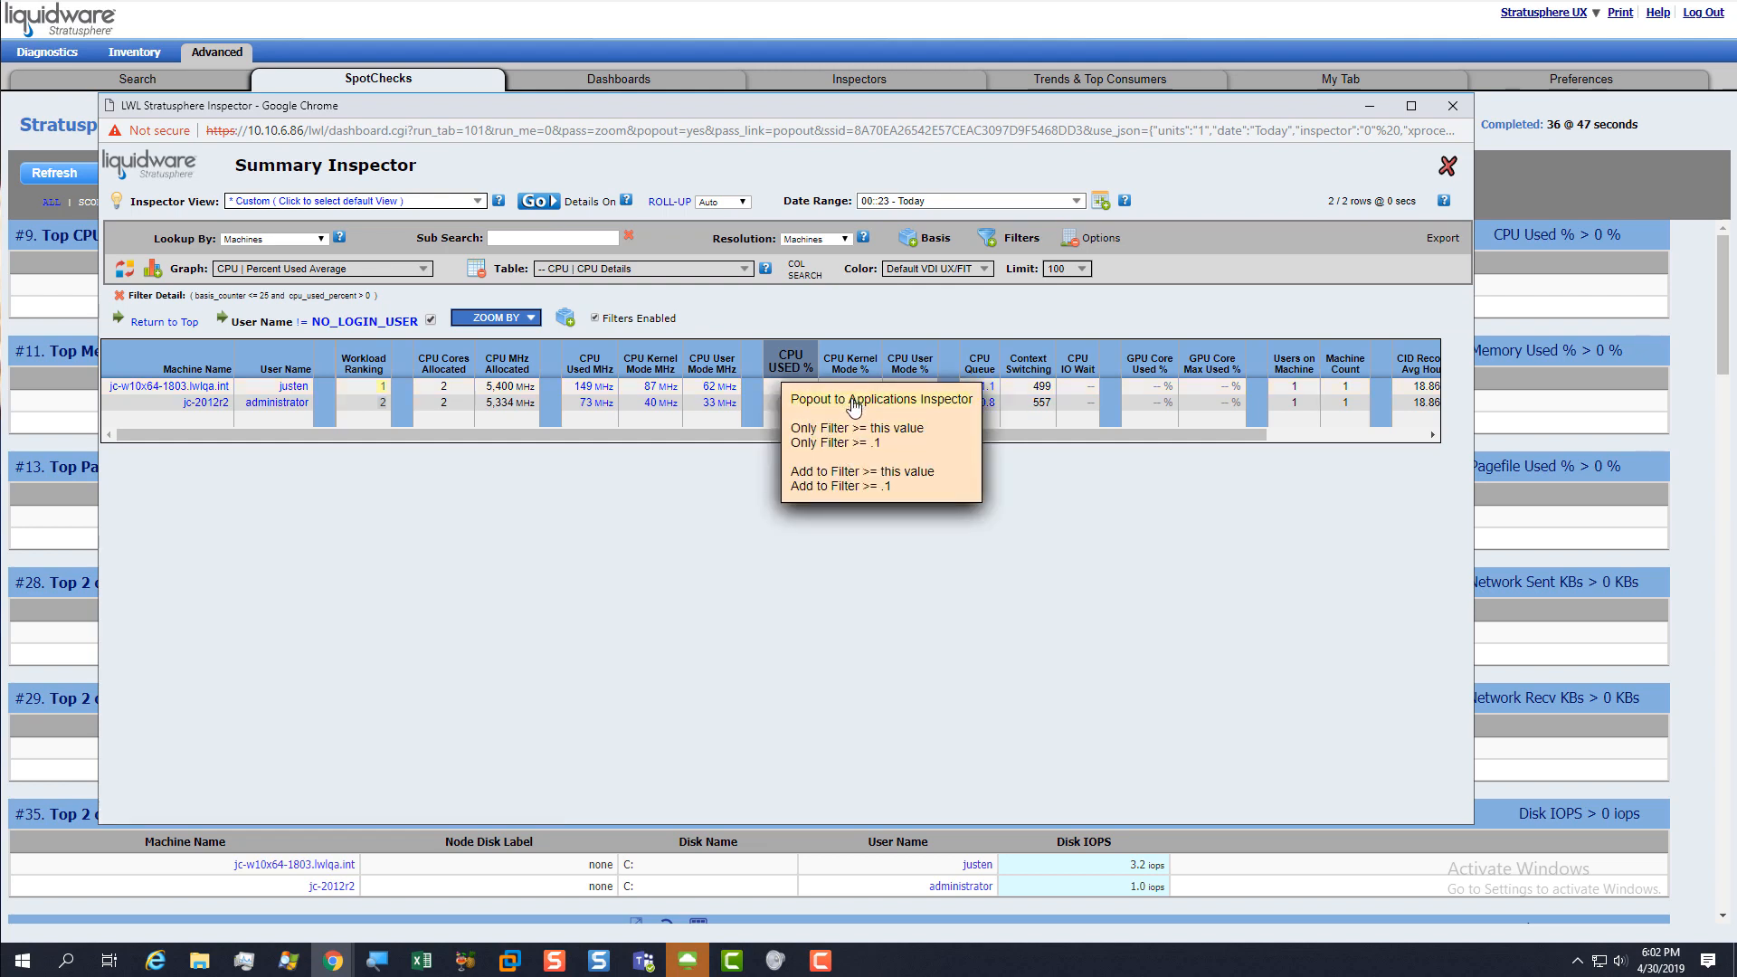
pyautogui.click(854, 399)
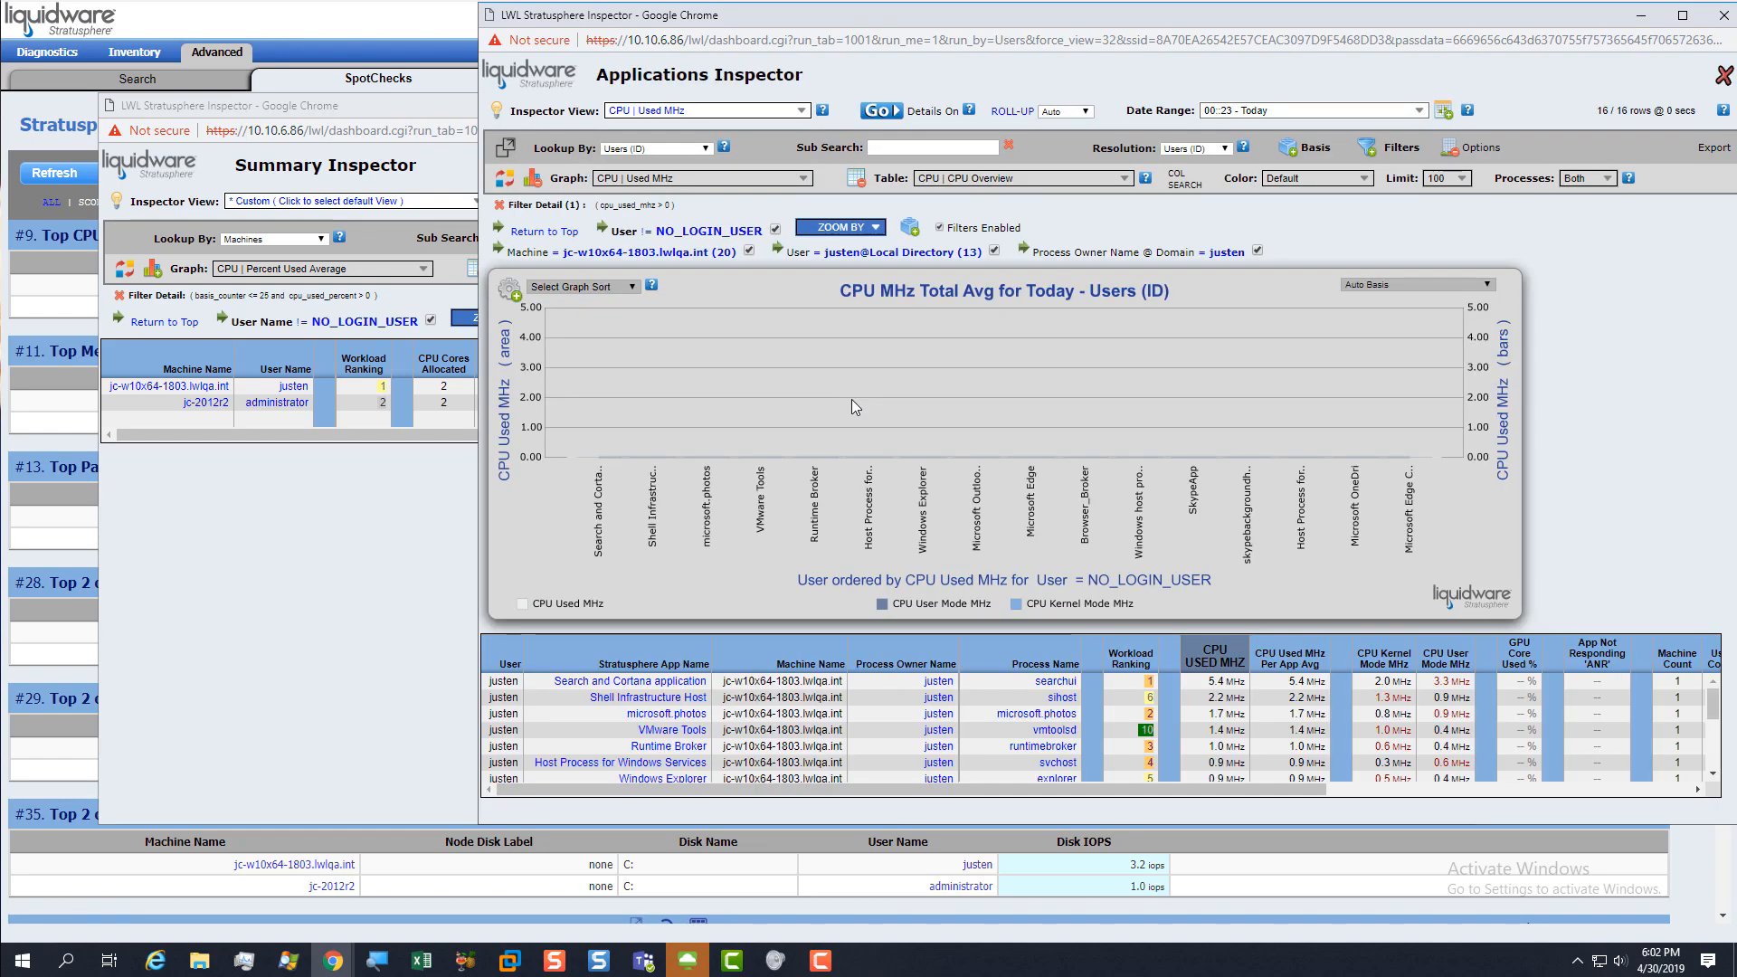
# Review the Applications Inspector's per-application CPU table with the graph hidden, and close both inspector windows.
pyautogui.click(533, 183)
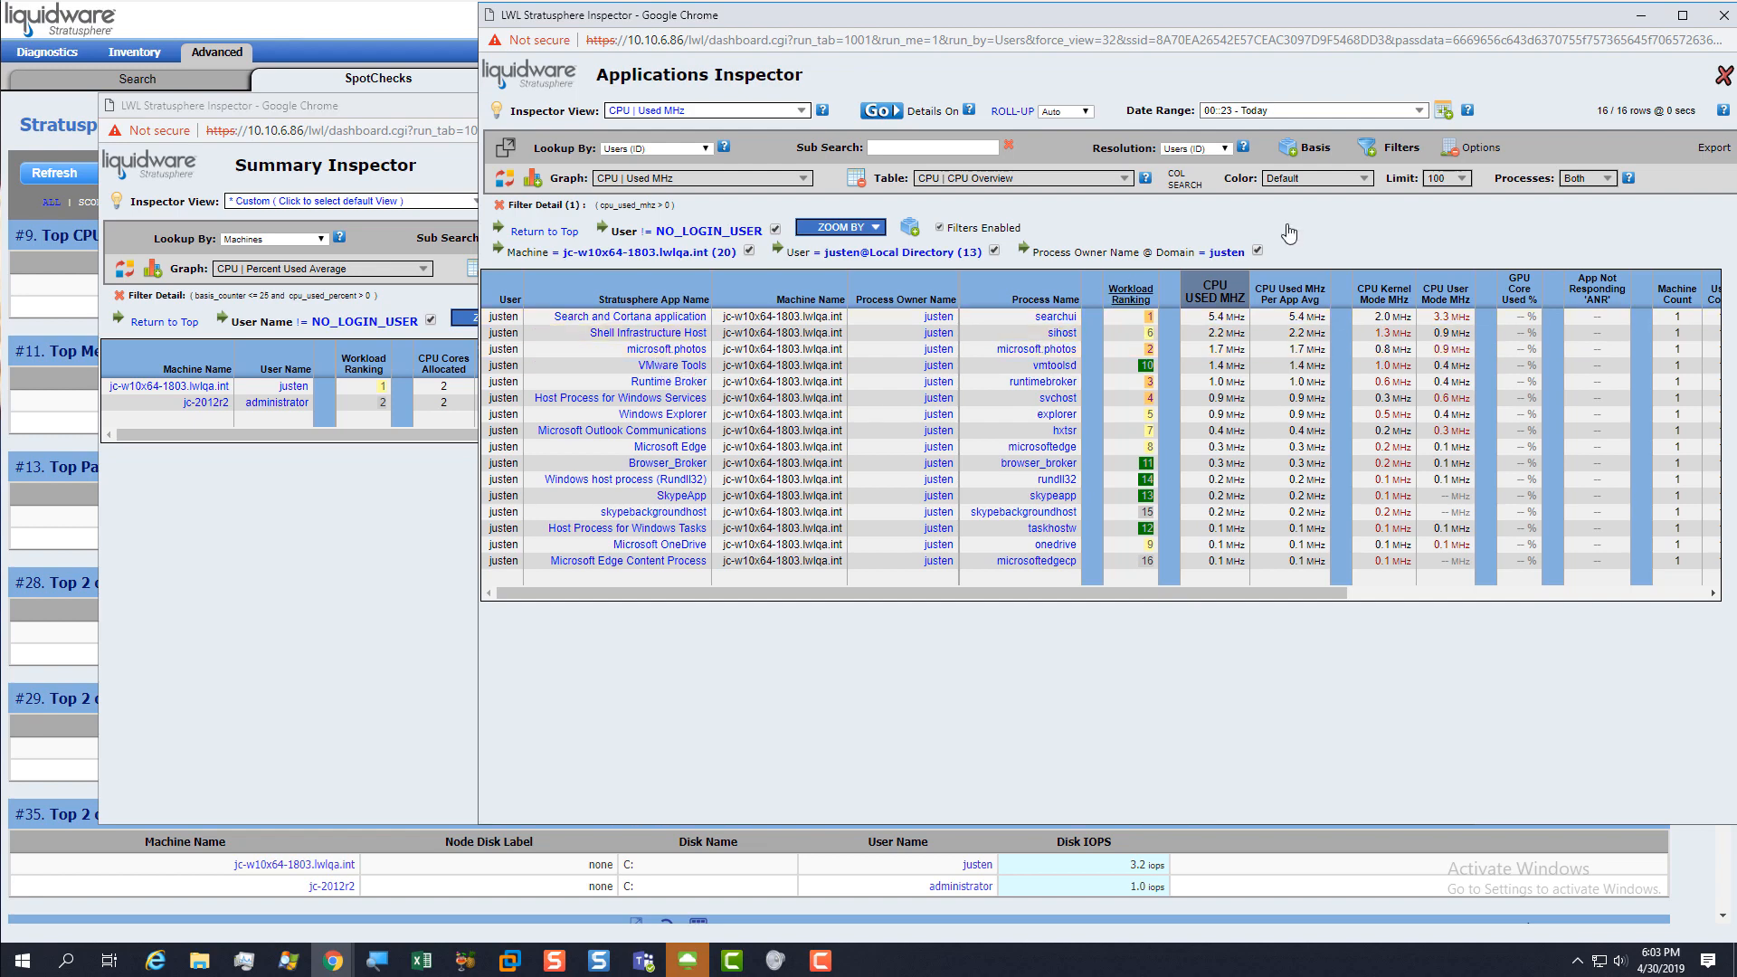
pyautogui.click(1725, 76)
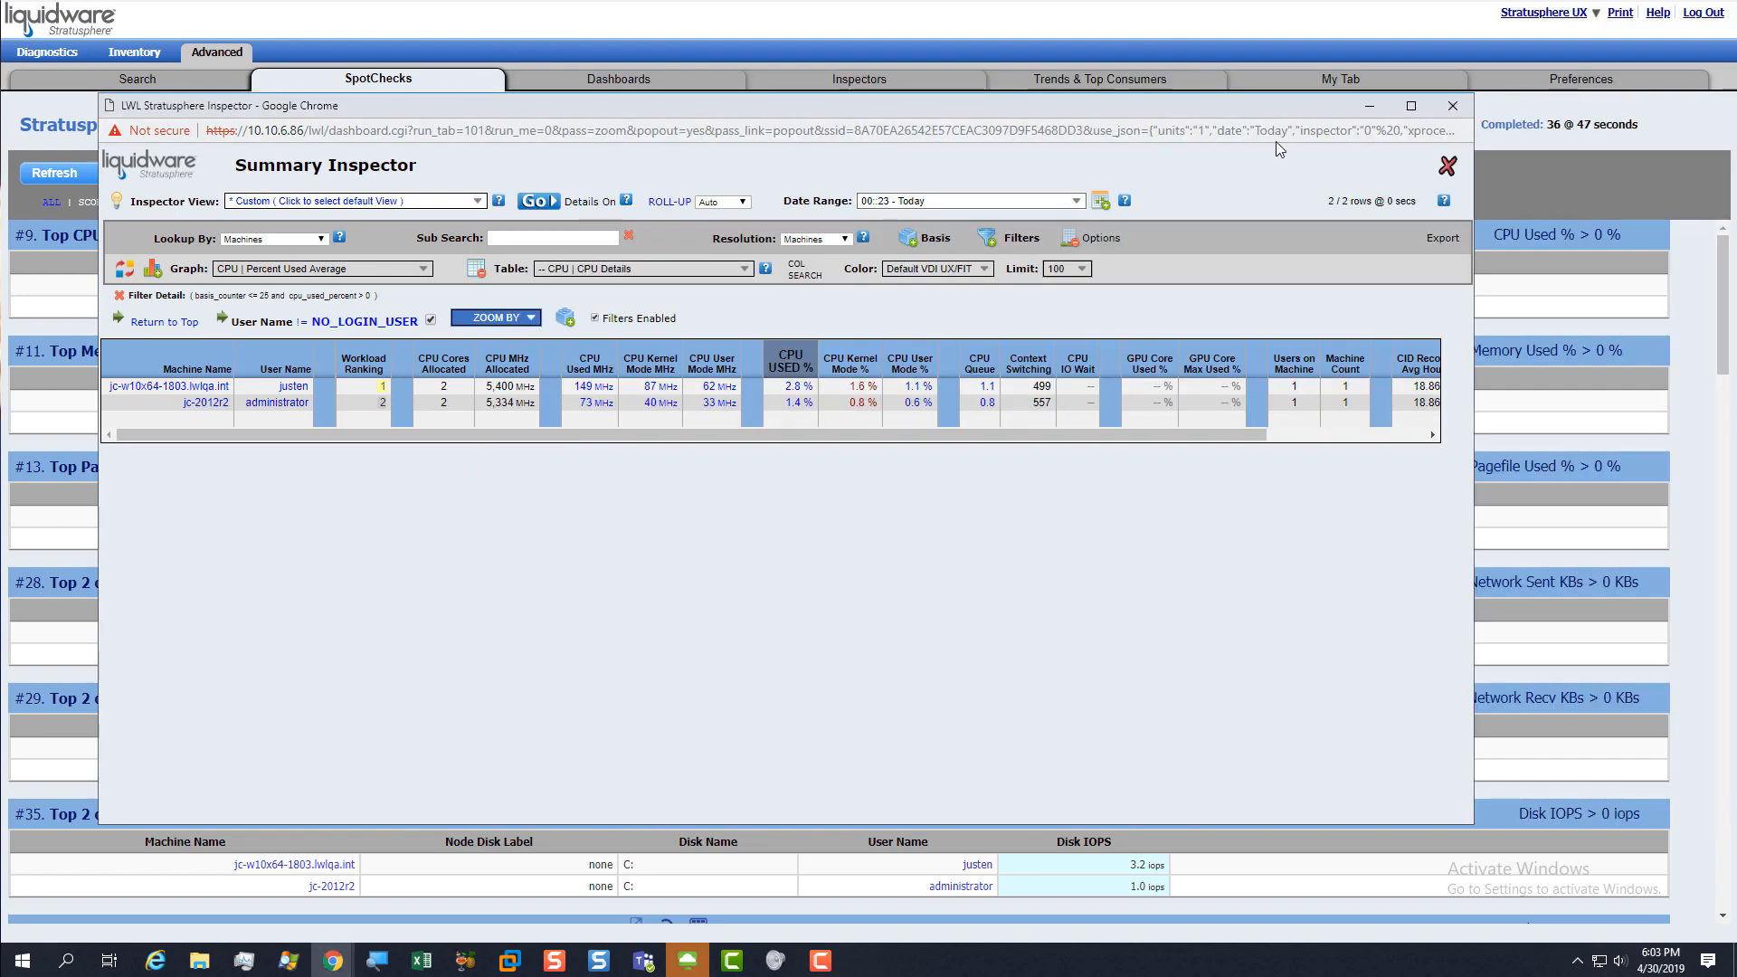
pyautogui.click(1447, 166)
# View the Users (ID) inspector table with its graph hidden, and return to the My Bag 'O Tricks SpotCheck results.
pyautogui.click(859, 79)
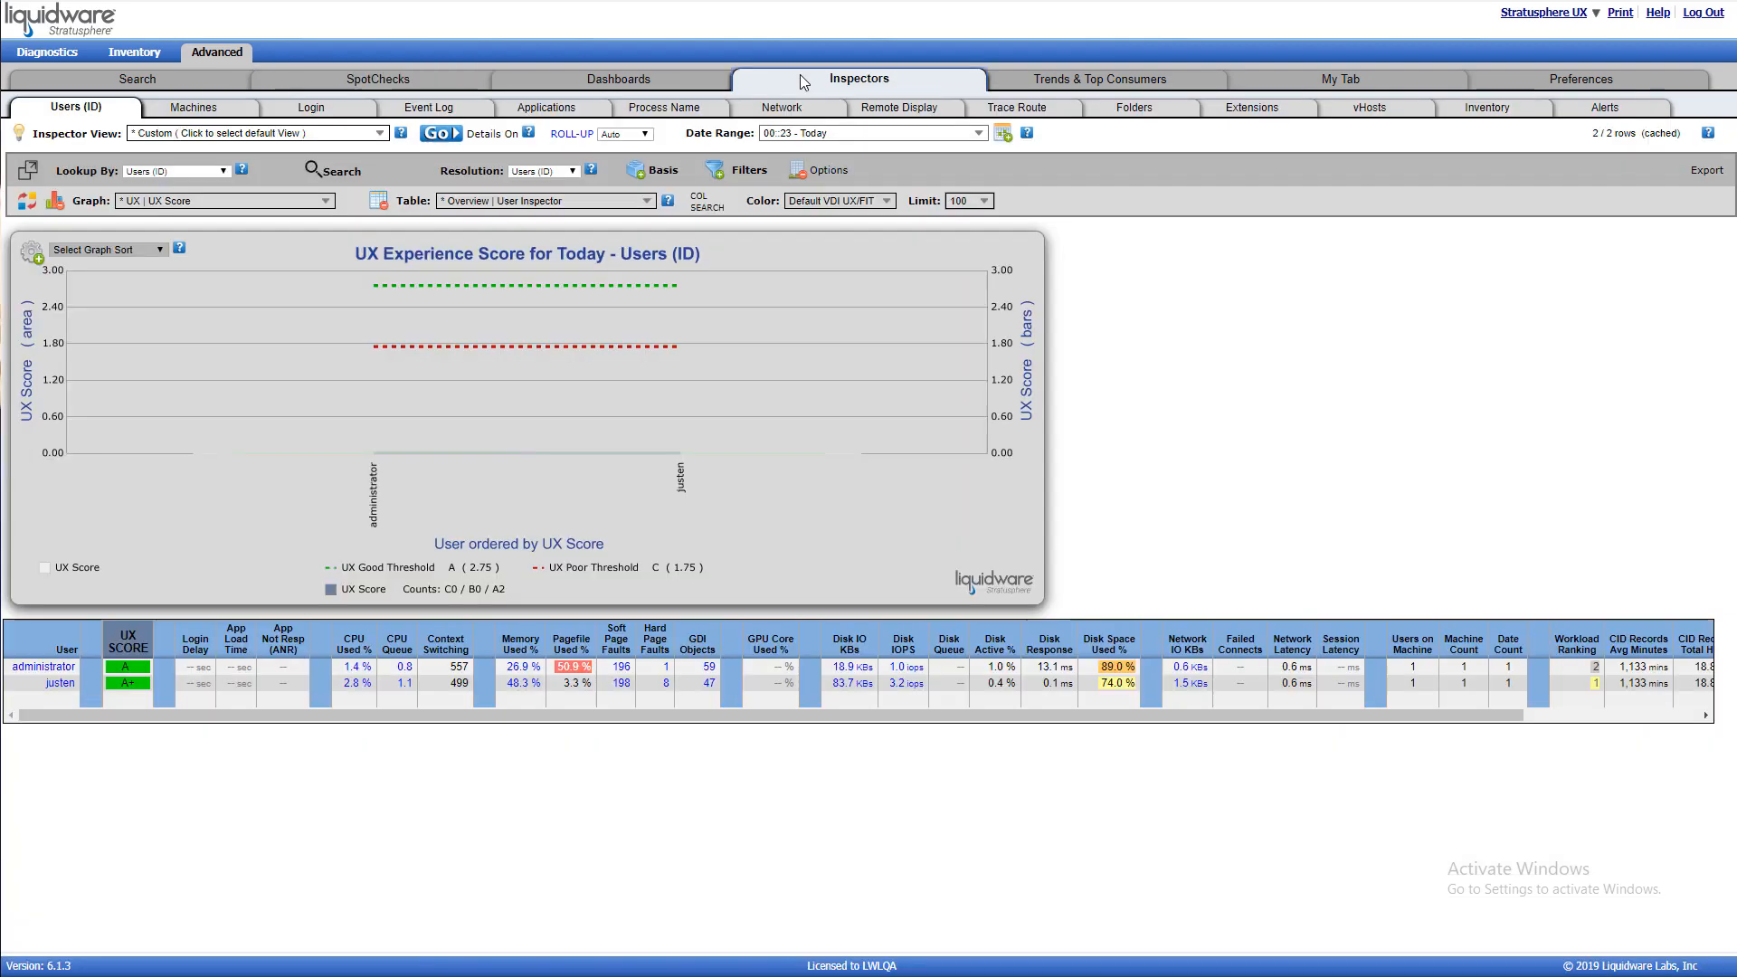
pyautogui.click(192, 132)
pyautogui.click(60, 200)
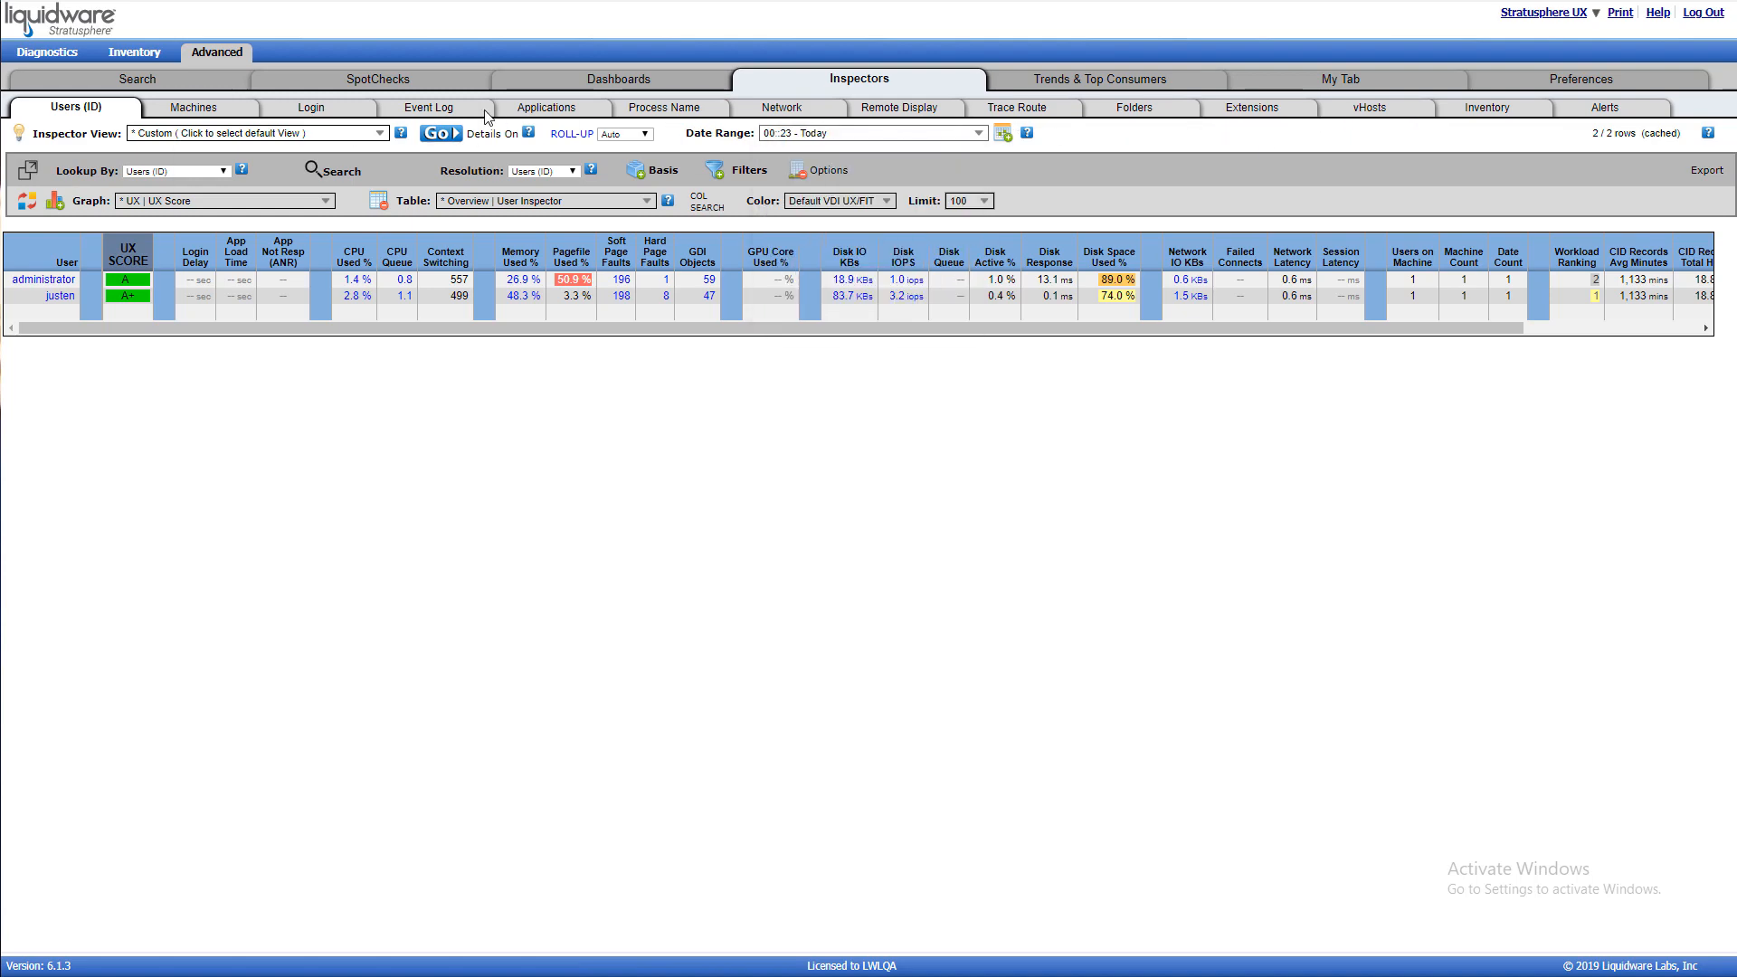
pyautogui.click(389, 76)
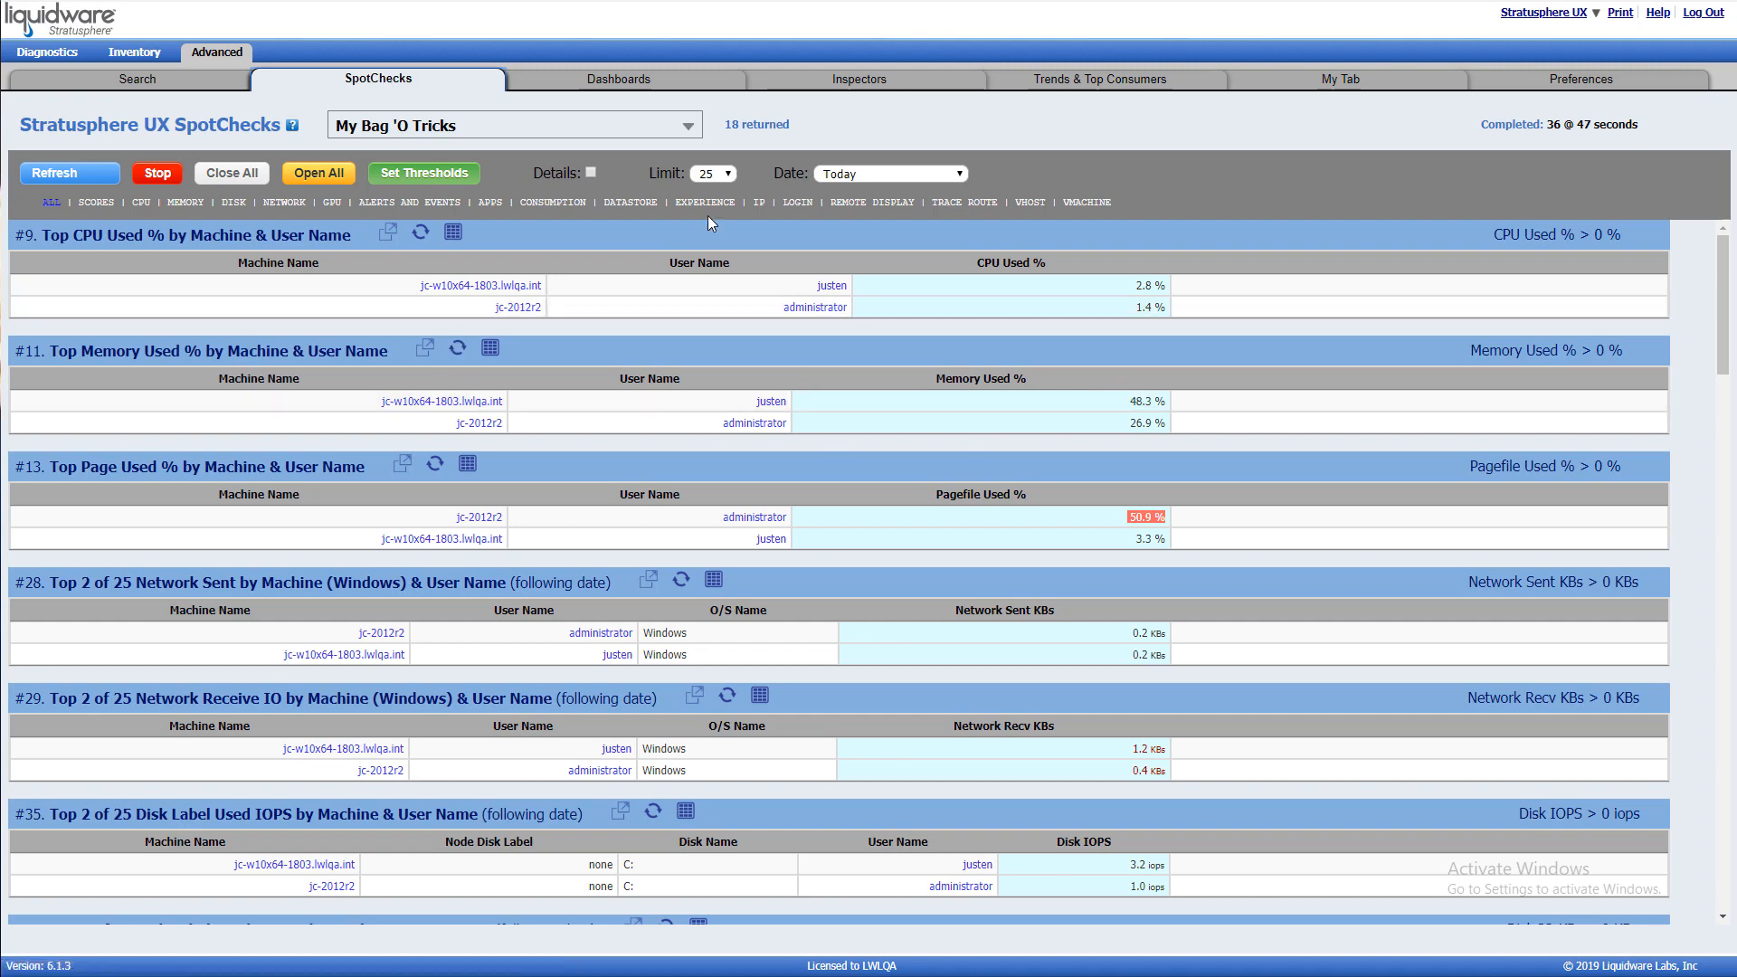
# Open the SpotCheck configuration thresholds, collapse the Load/Save and Group Filter sections, and enlarge the dialog to fit more metrics.
pyautogui.click(412, 171)
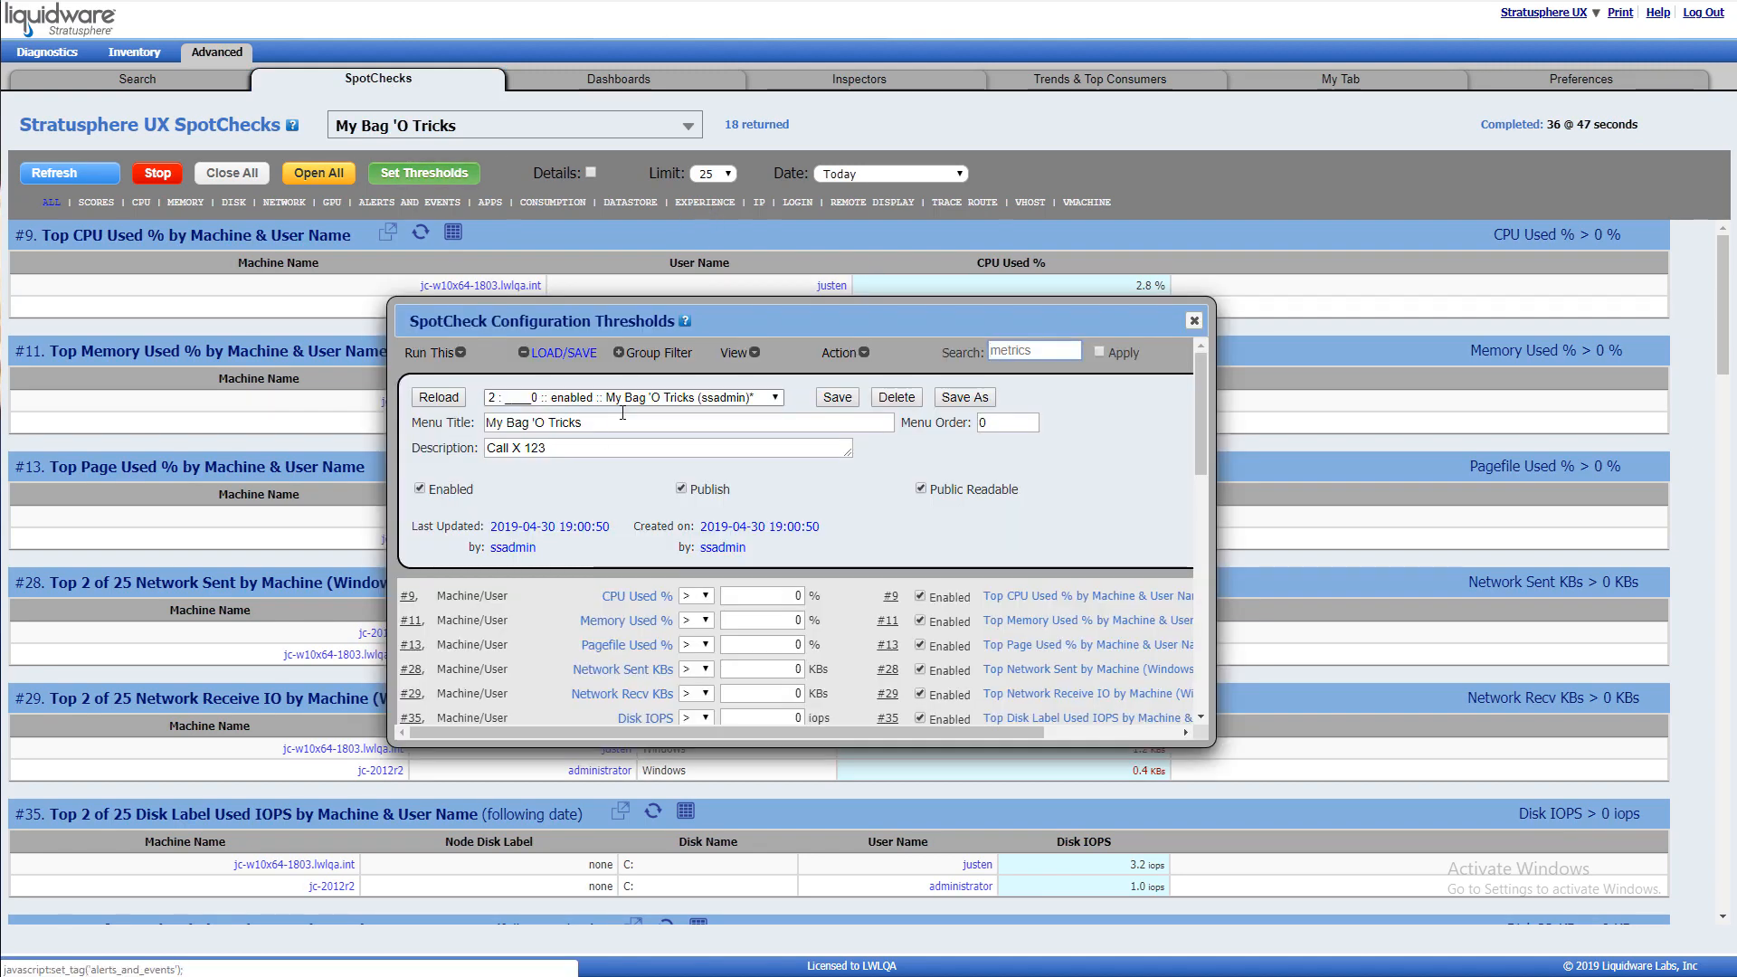
pyautogui.click(579, 352)
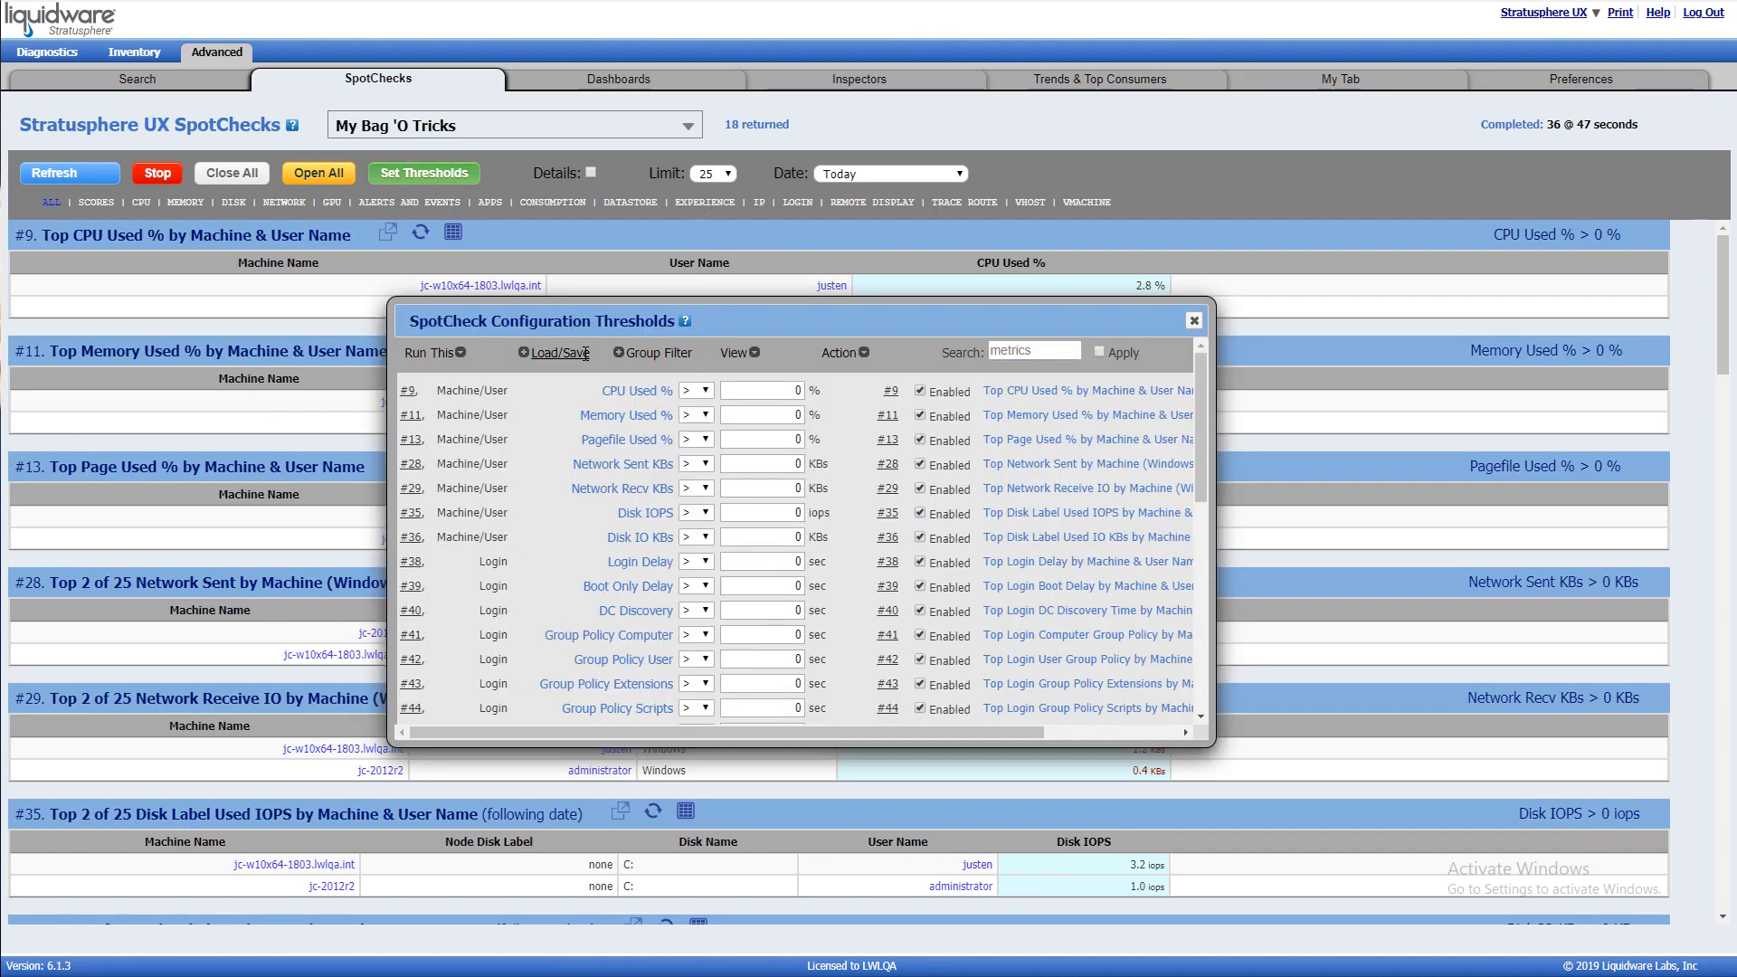
pyautogui.click(655, 352)
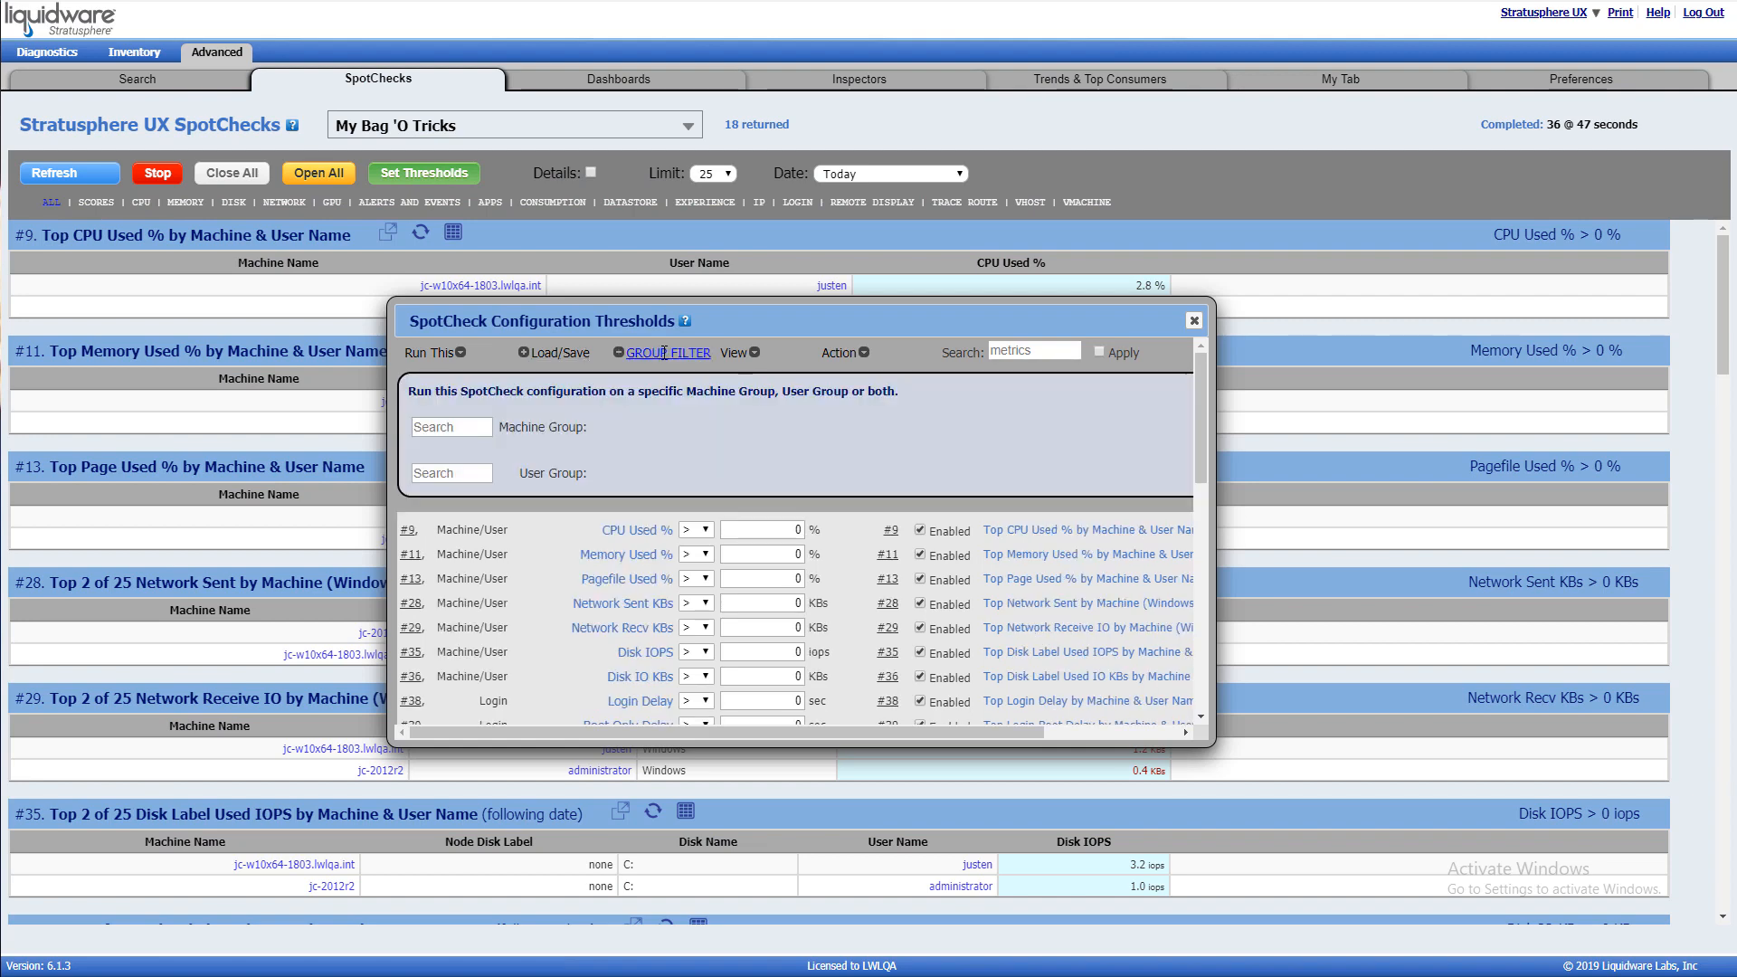
pyautogui.click(664, 353)
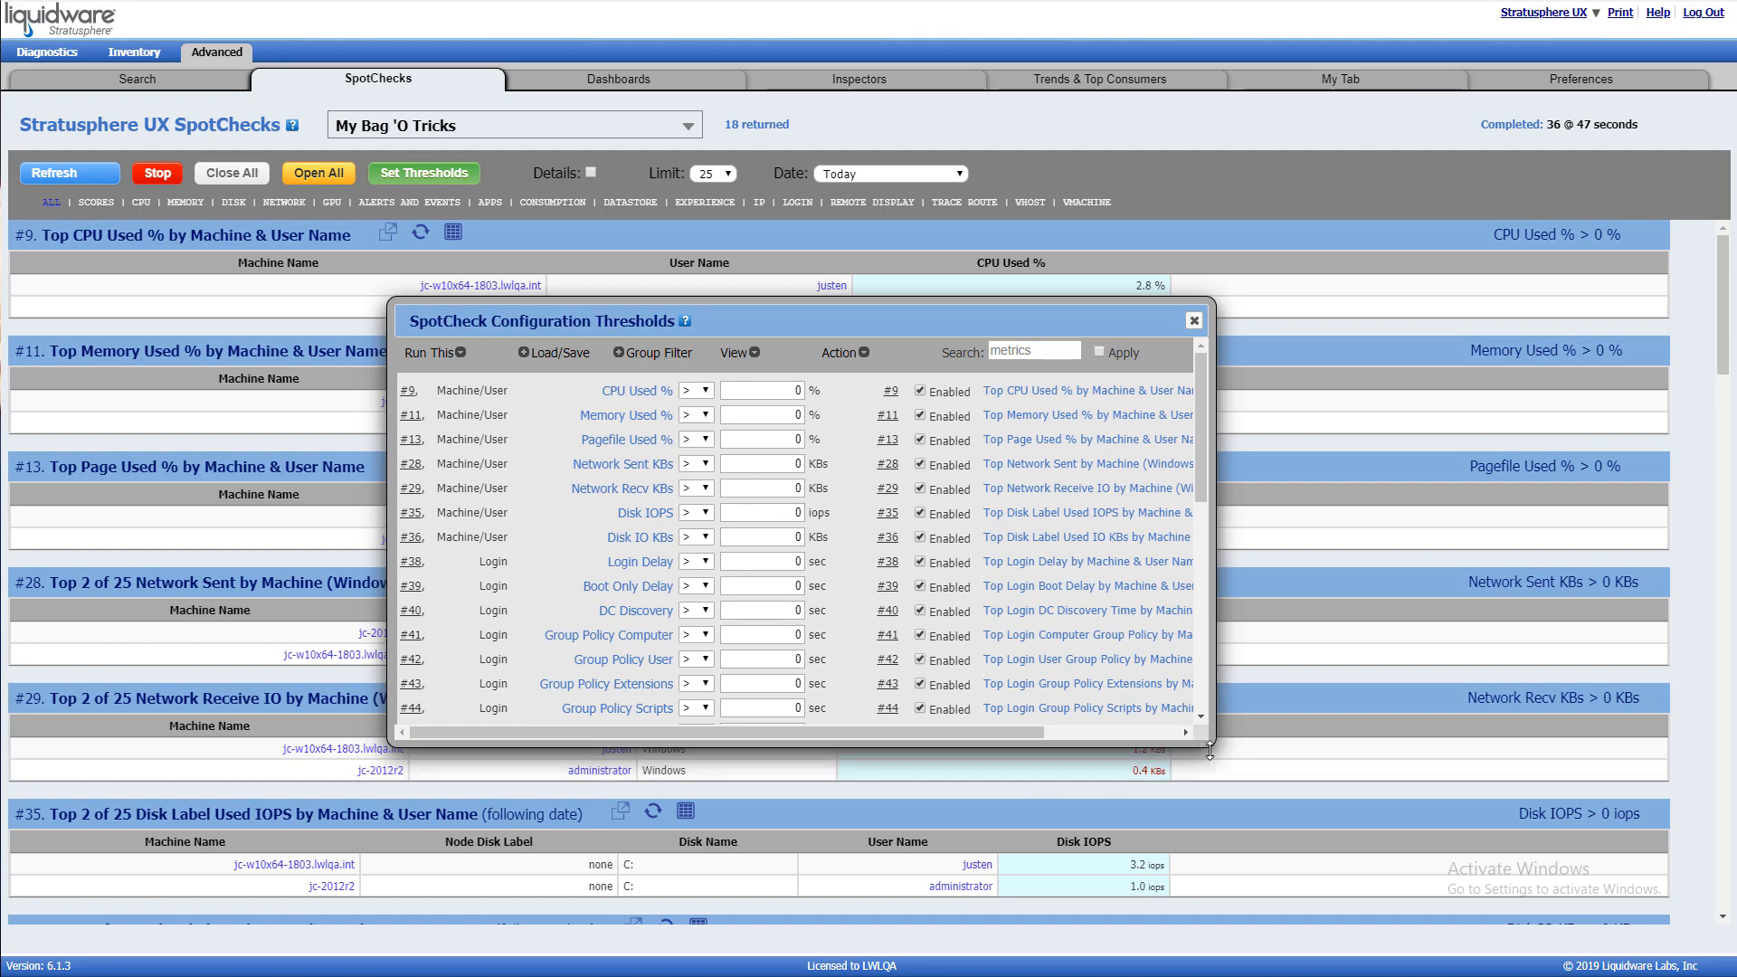
pyautogui.moveTo(1207, 744); pyautogui.dragTo(1438, 918)
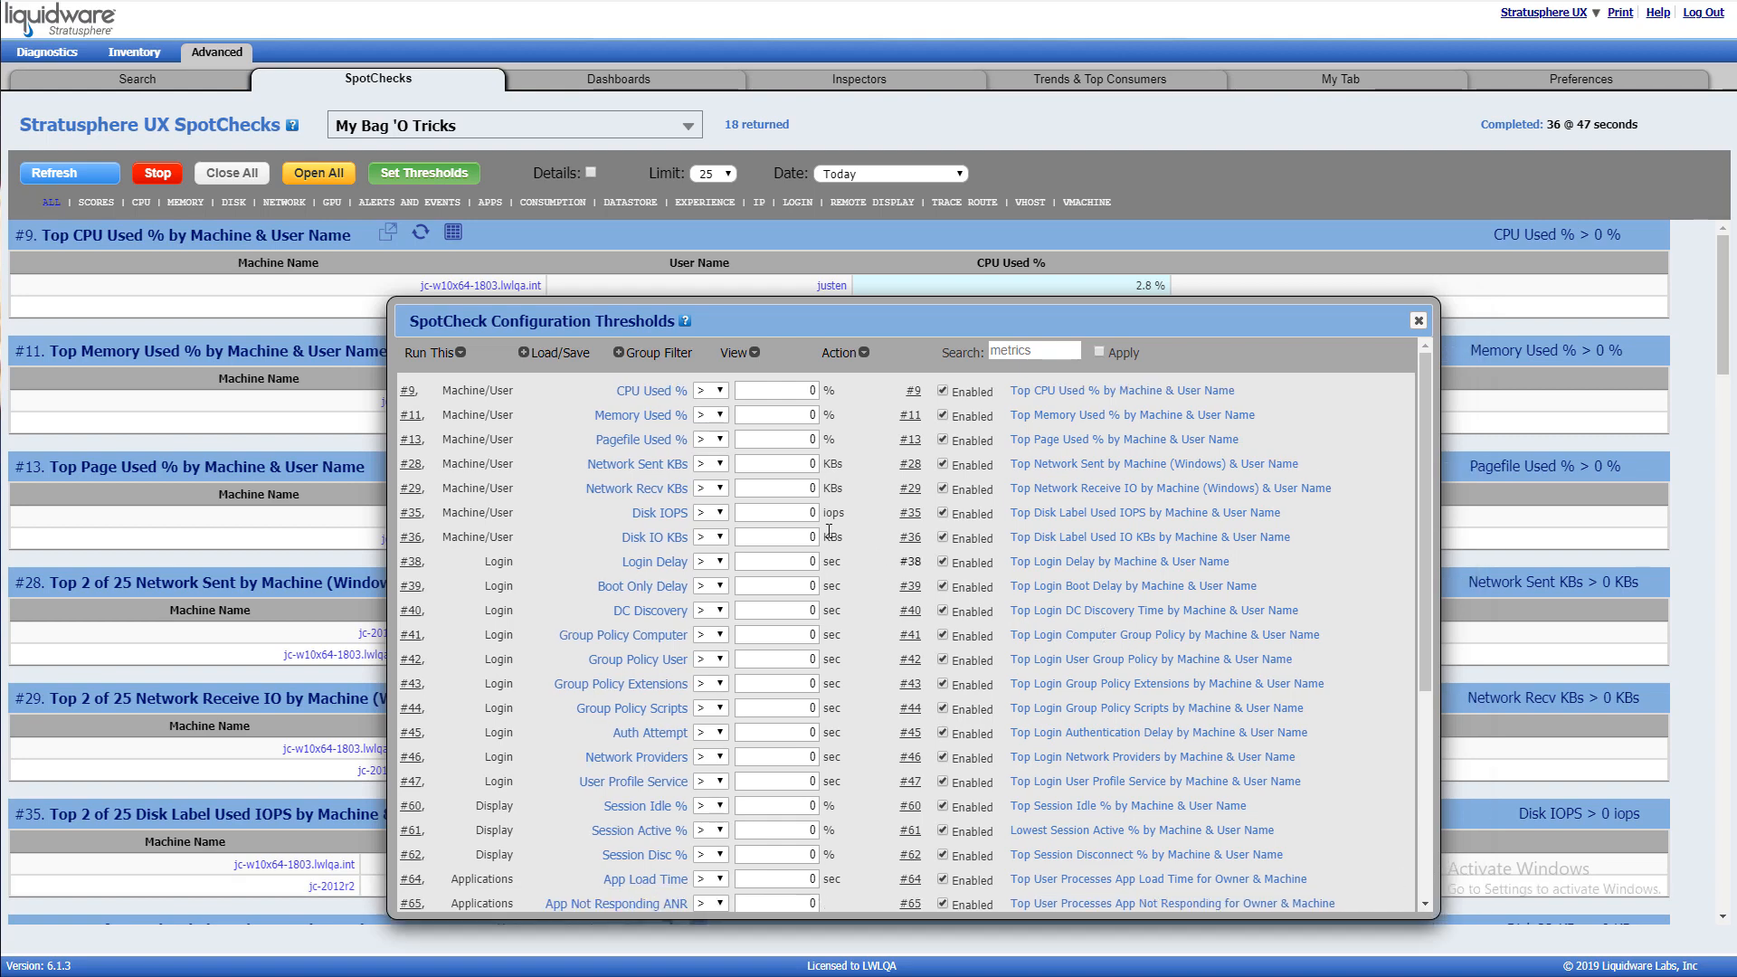